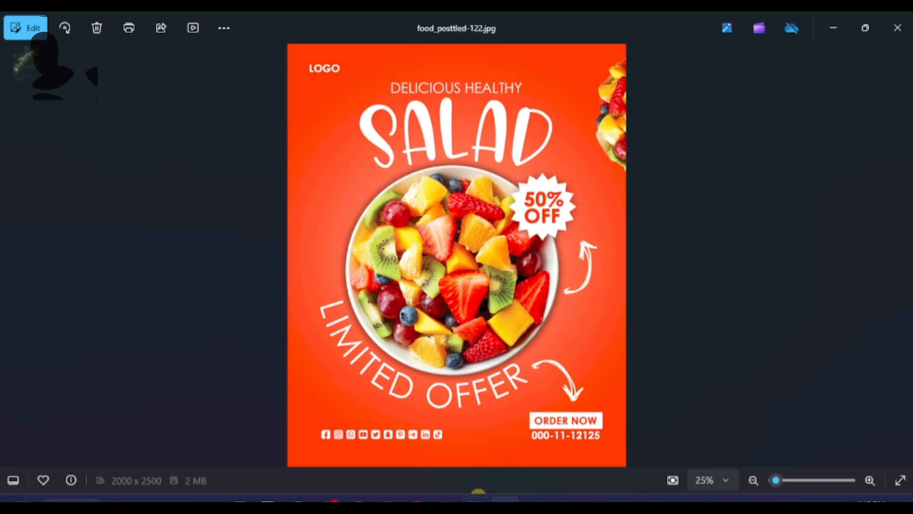
- Switch to Photoshop and create a new 2000 x 2500 pixel document at 150 pixels/inch in RGB Color
left_click(476, 497)
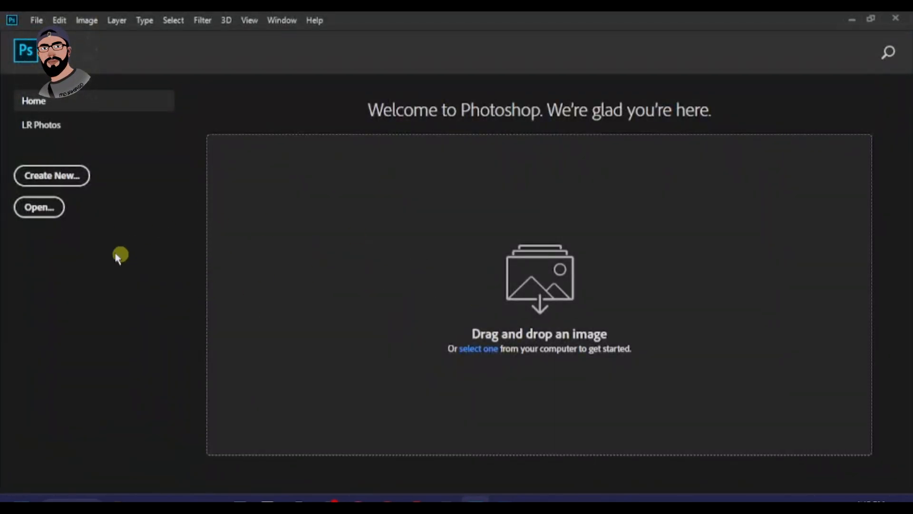
key("ctrl+n")
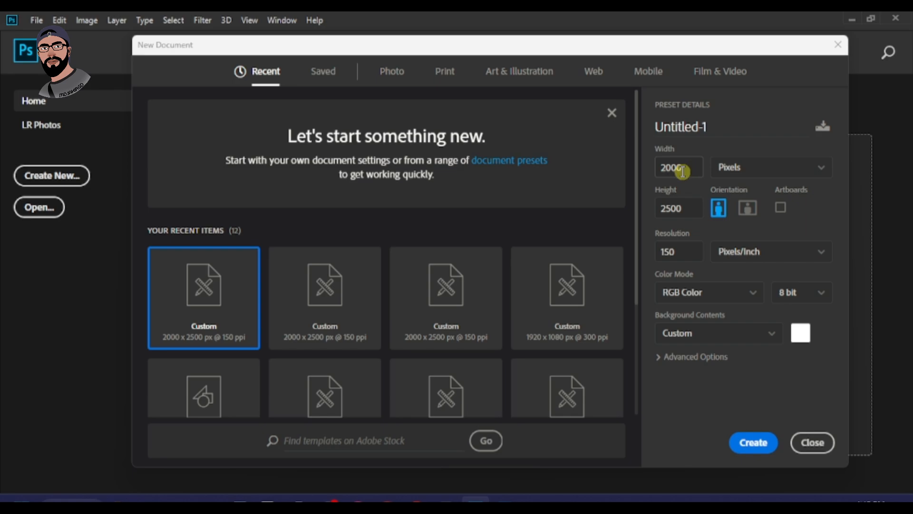
left_click_drag(686, 208, 652, 213)
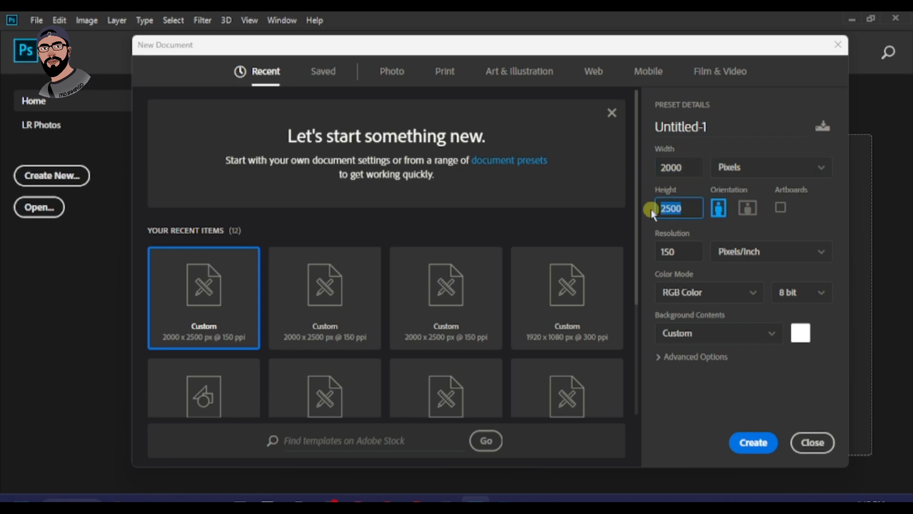
left_click(744, 168)
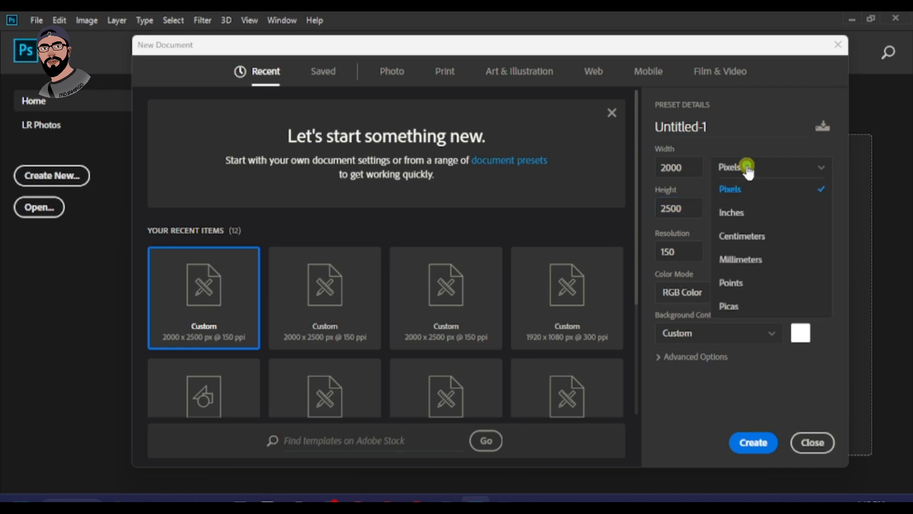
left_click(730, 188)
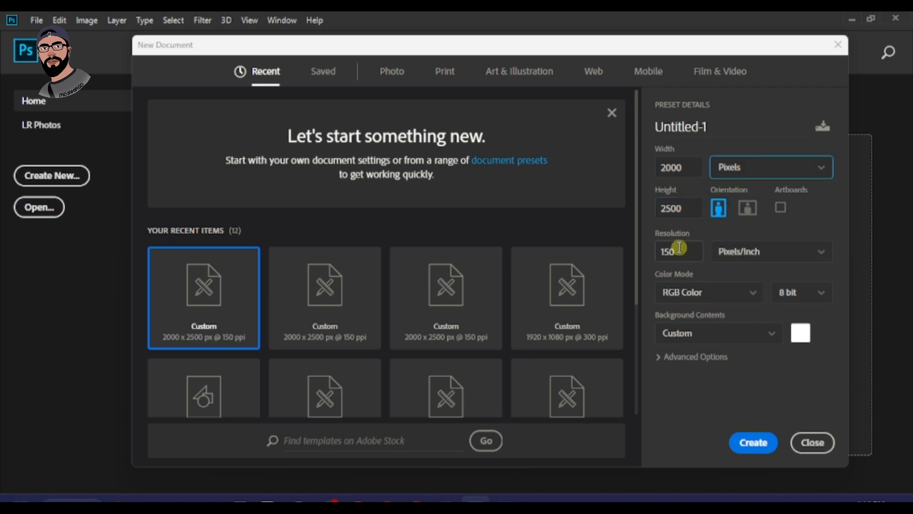
left_click(746, 453)
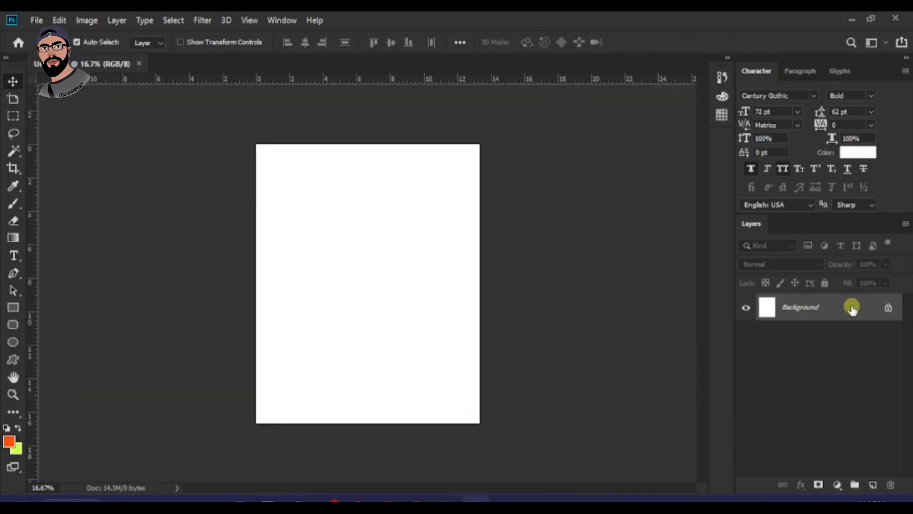
- Unlock the Background layer and add a Gradient Fill layer based on the Black, White preset
double_click(848, 311, "alt")
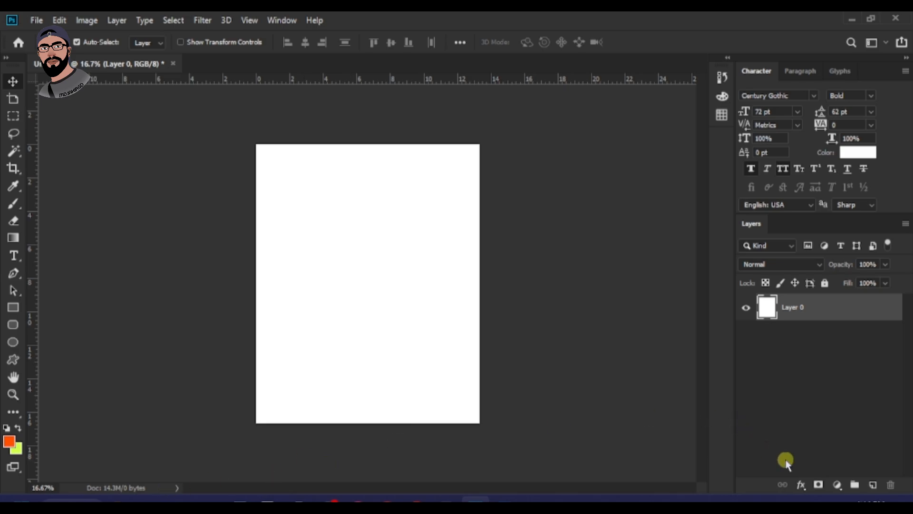
left_click(834, 486)
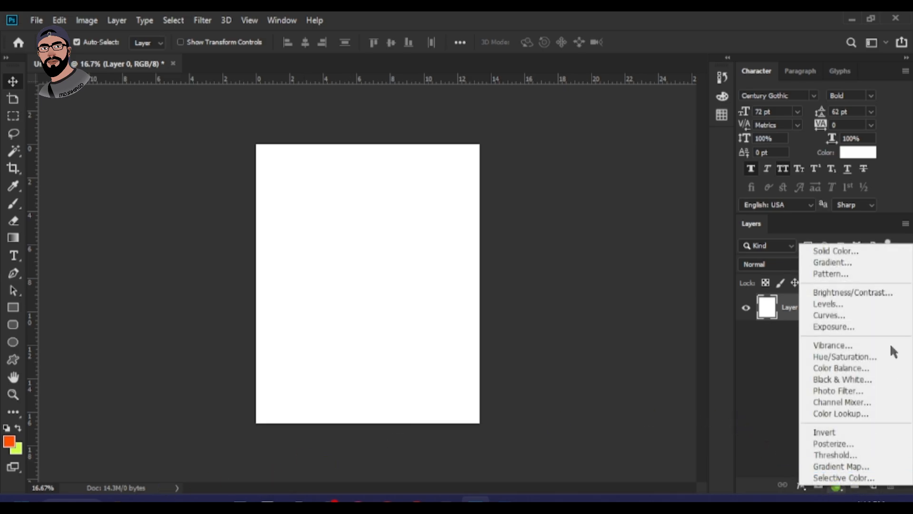
left_click(849, 261)
left_click(679, 174)
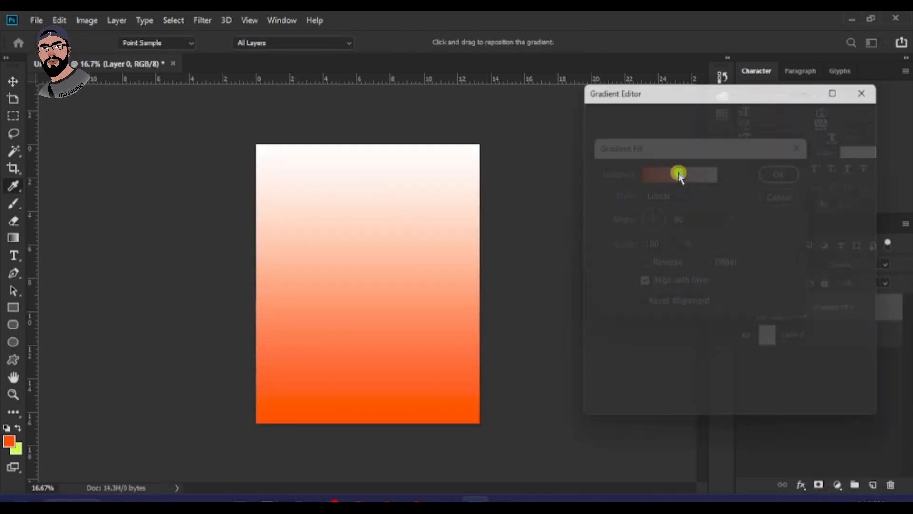
left_click(642, 133)
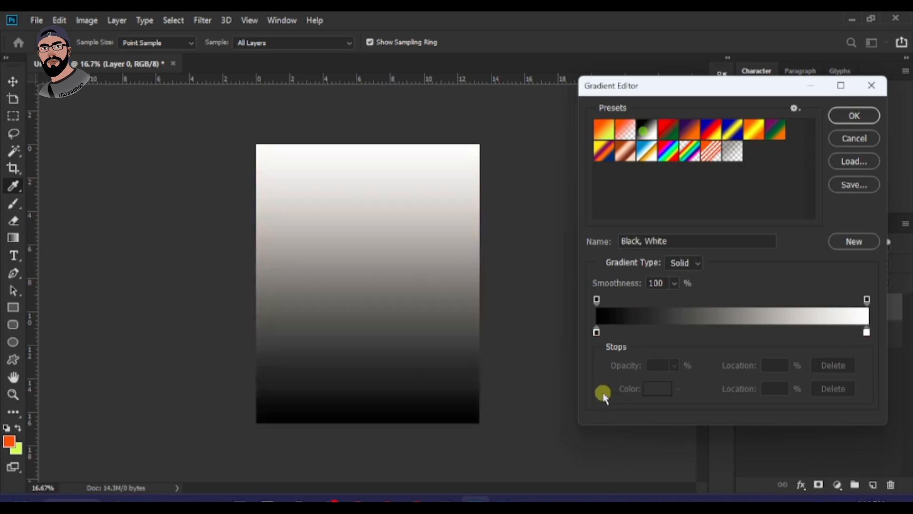
- Set the gradient's black color stop to f04825
left_click(597, 333)
left_click(650, 389)
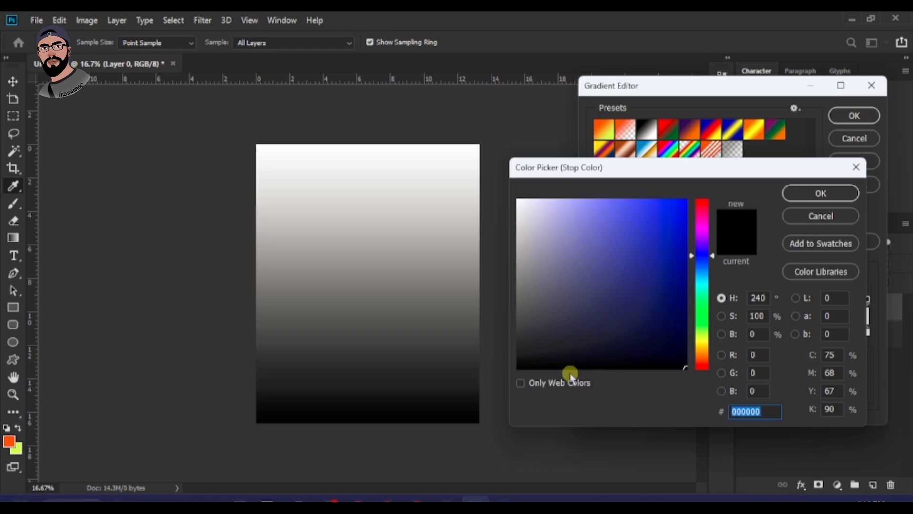
key("super+v")
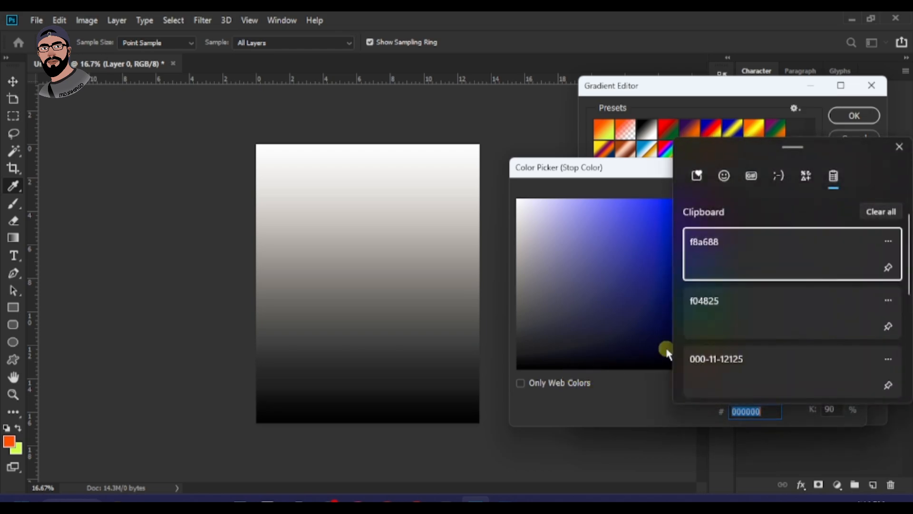
left_click(736, 297)
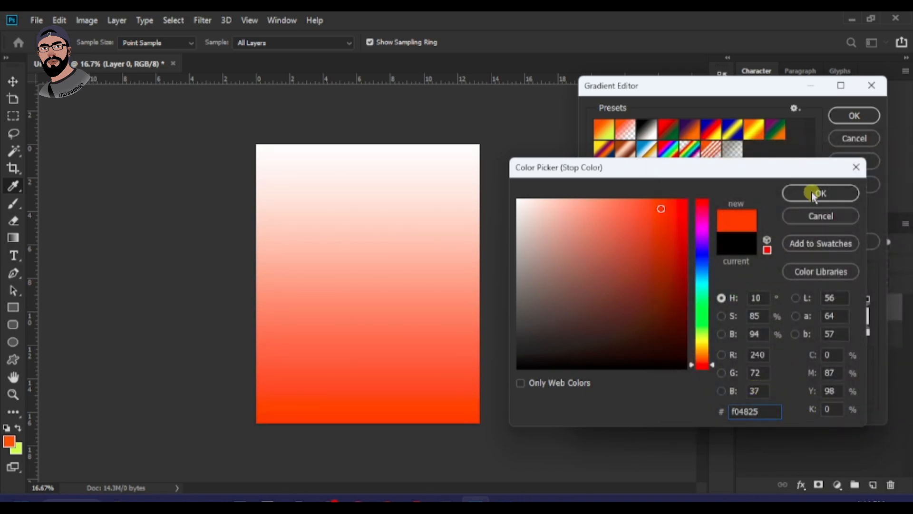
left_click(817, 194)
- Set the gradient's white end stop to f8a688 and accept the edited gradient
left_click(866, 333)
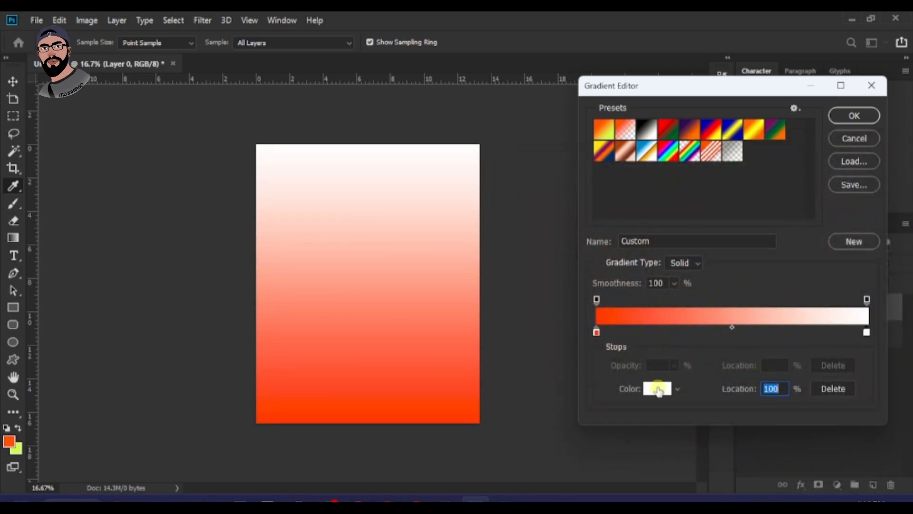
left_click(656, 388)
key("super+v")
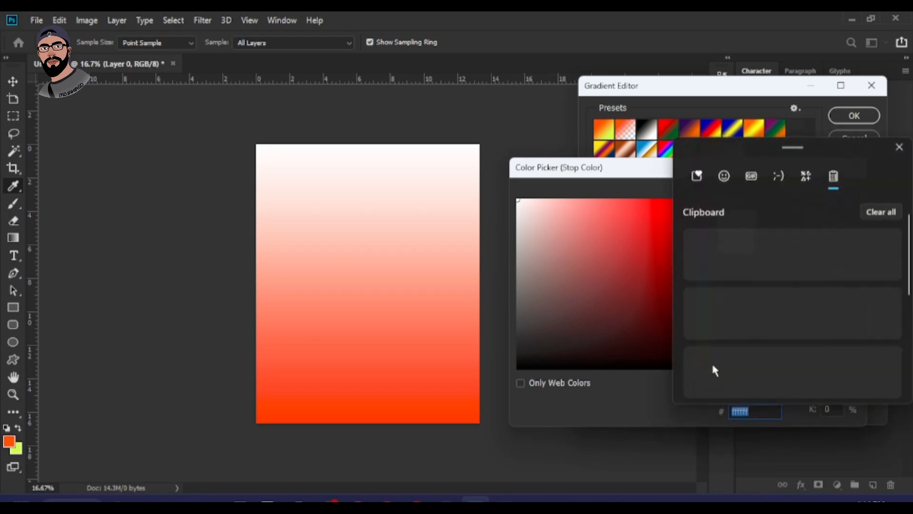
left_click(728, 242)
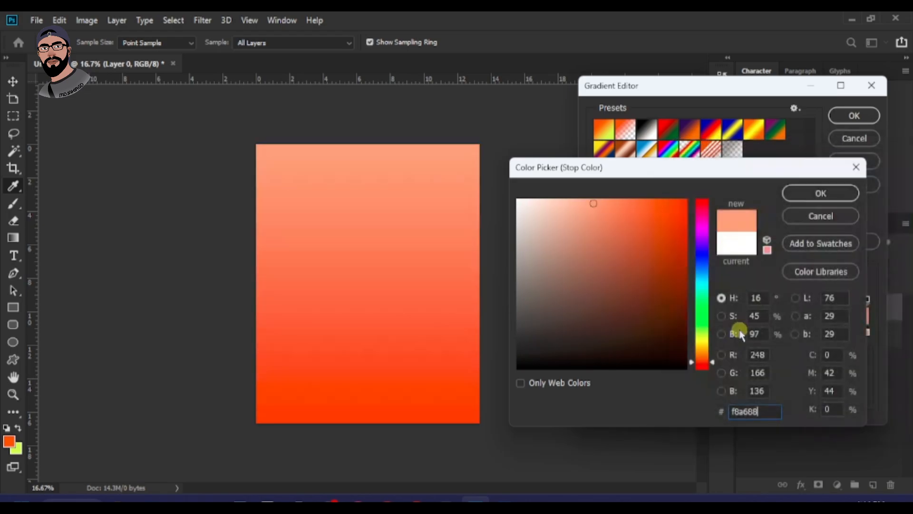
left_click(814, 194)
left_click(853, 115)
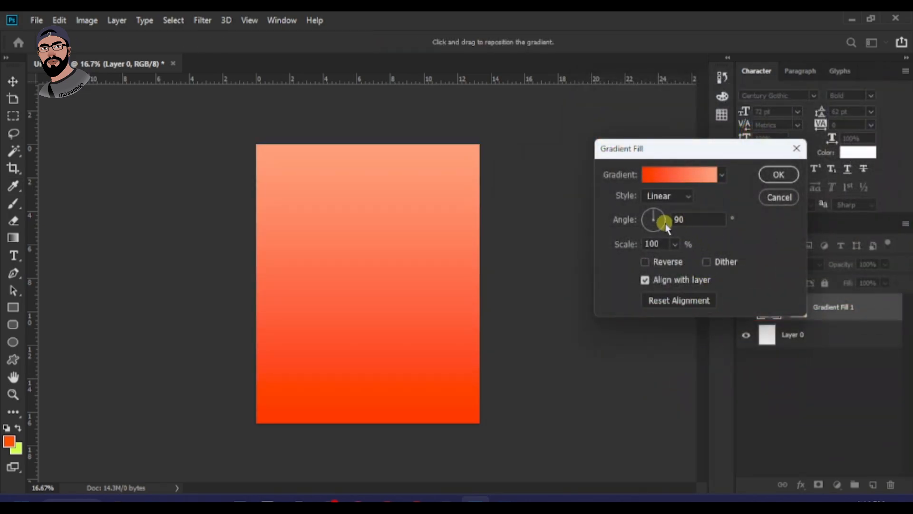
- Reverse the gradient fill and change its style to Radial
left_click(647, 264)
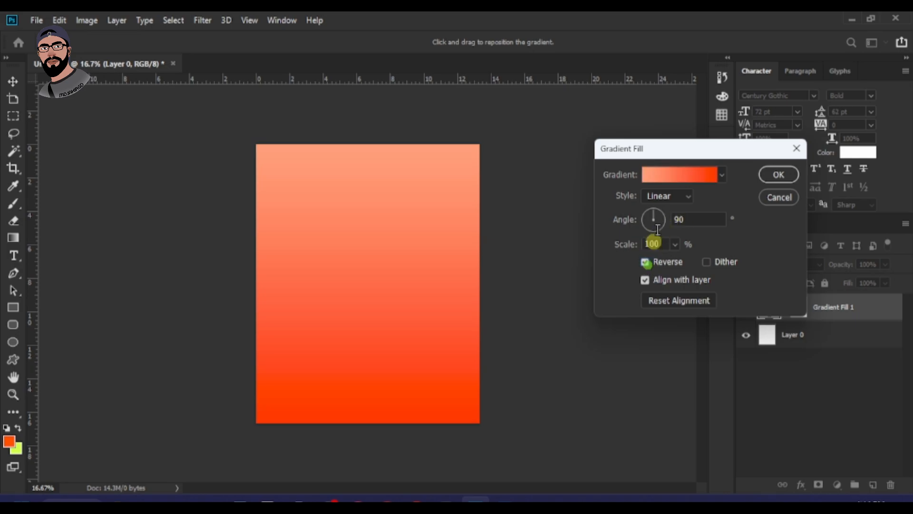
left_click(665, 196)
left_click(665, 220)
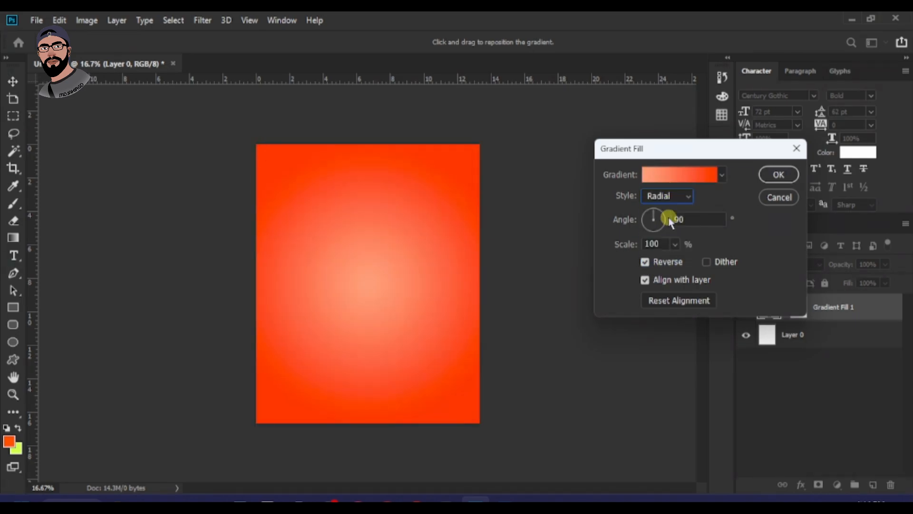
- Move the gradient's light orange color stop to location 91% and apply the gradient fill
left_click(678, 178)
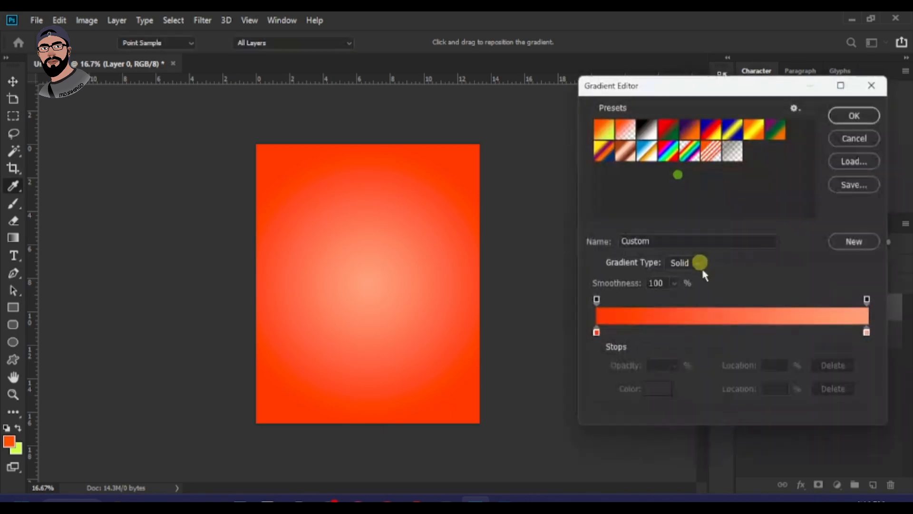
left_click(866, 333)
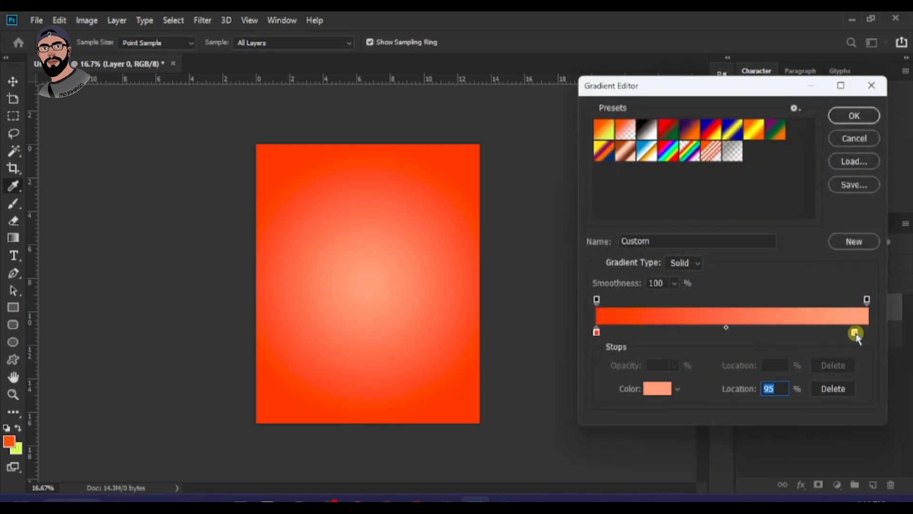
left_click_drag(856, 334, 845, 337)
left_click(839, 117)
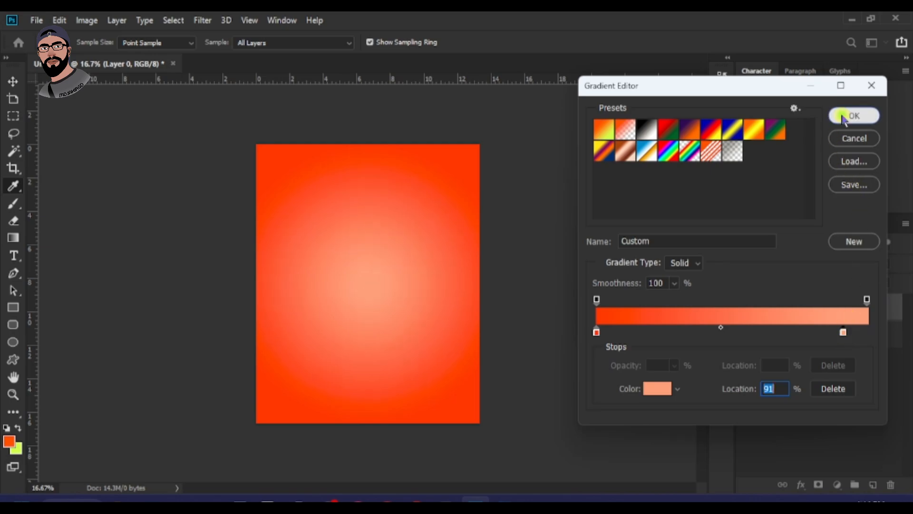
left_click(779, 174)
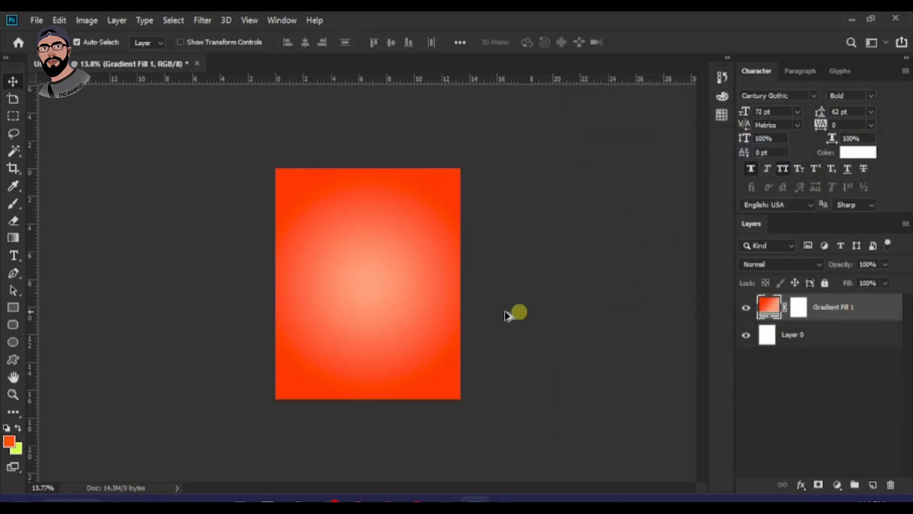
left_click(32, 22)
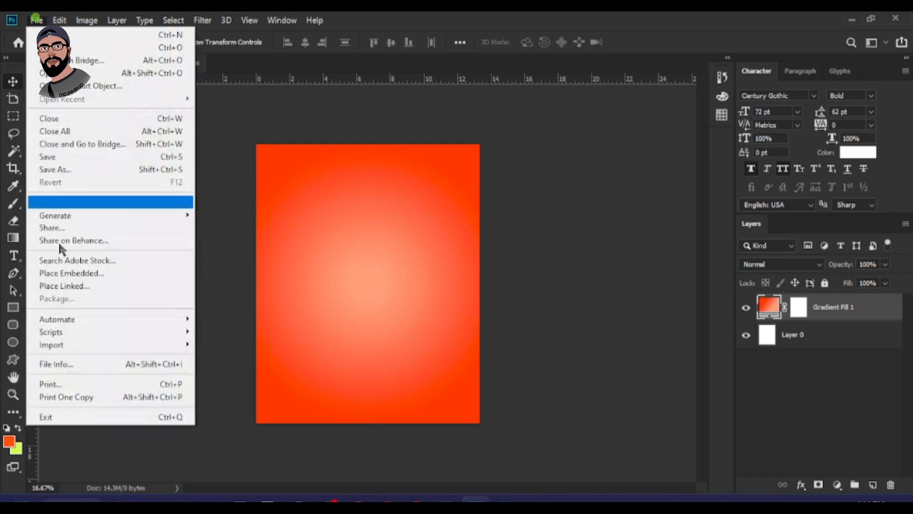
left_click(98, 271)
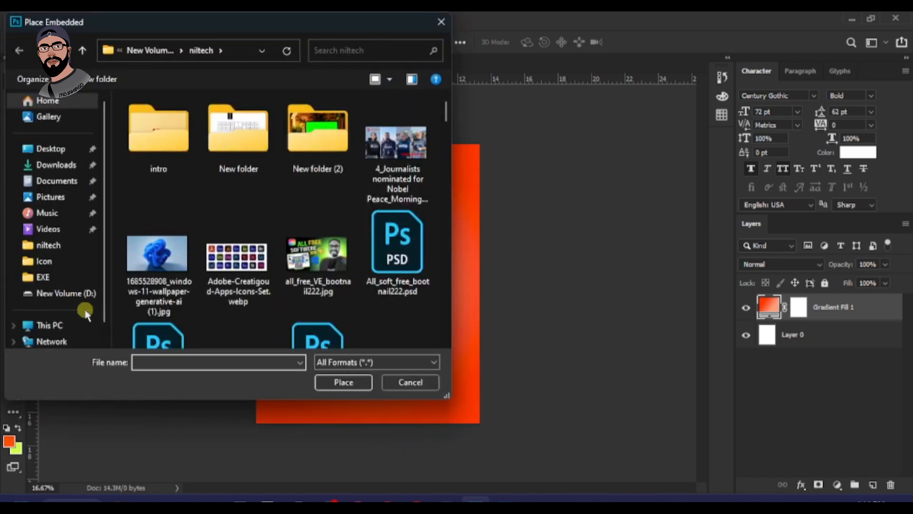
left_click(404, 383)
- Switch to File Explorer, bring up the Pictures folder beside the canvas and close the niltech folder window
mouse_move(66, 444)
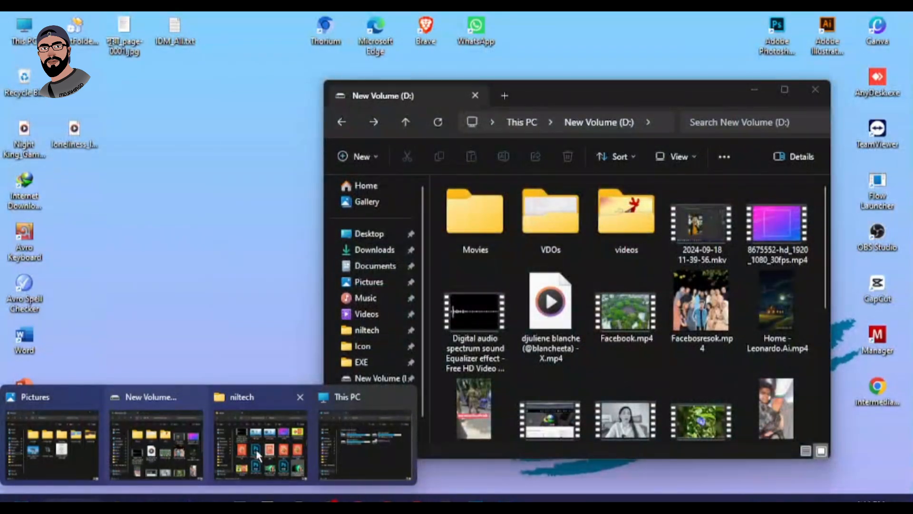
left_click(273, 454)
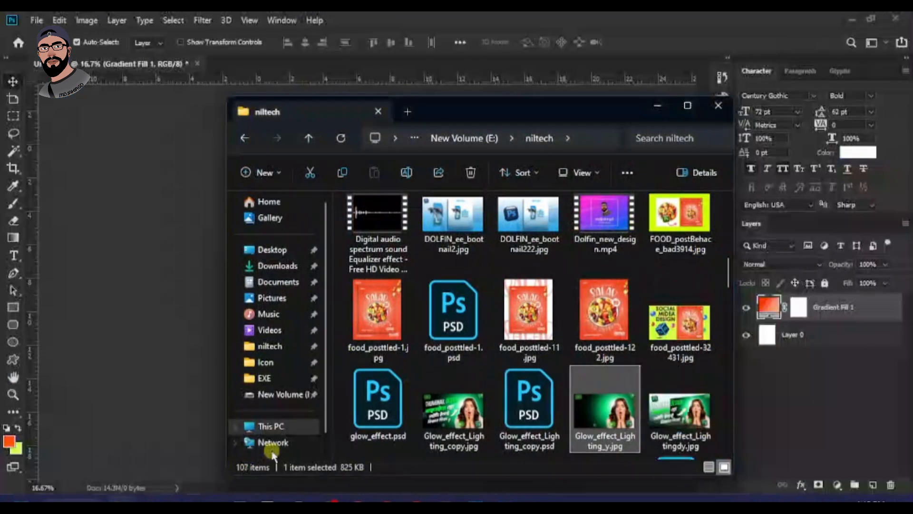
mouse_move(190, 497)
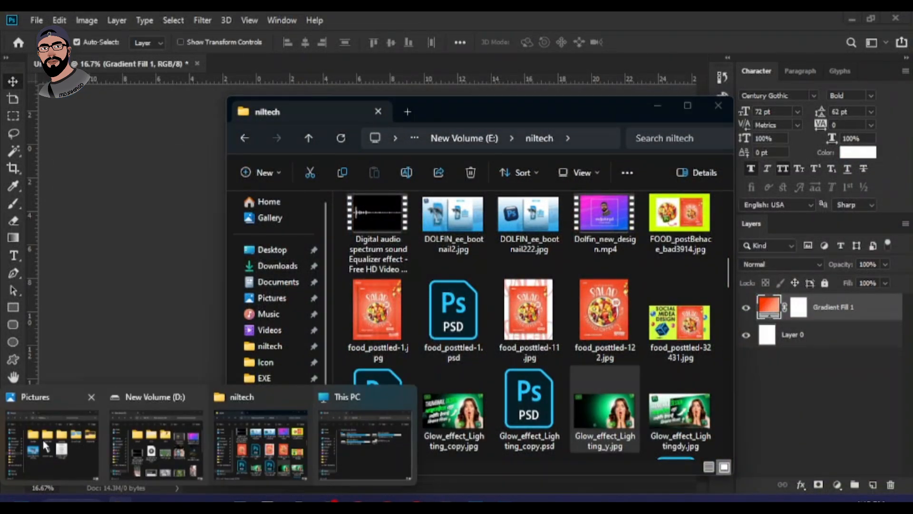
left_click(62, 440)
left_click_drag(482, 98, 712, 84)
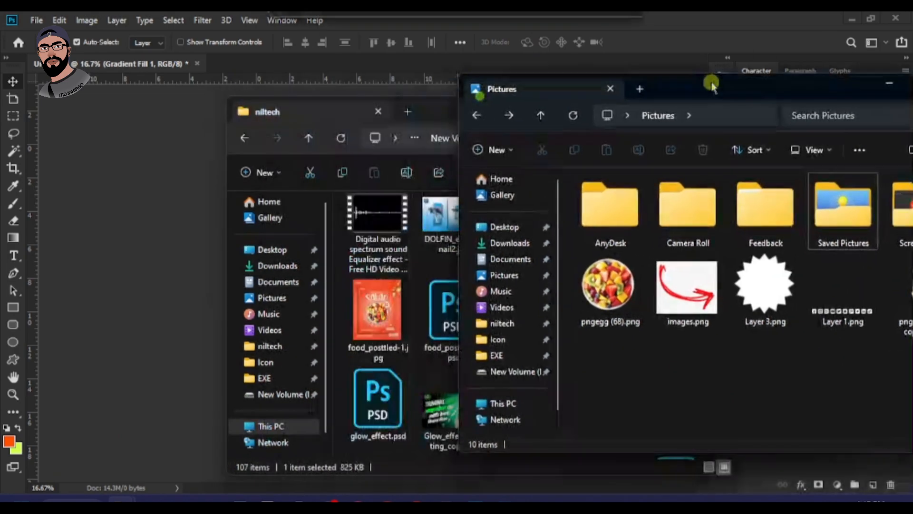
left_click(447, 115)
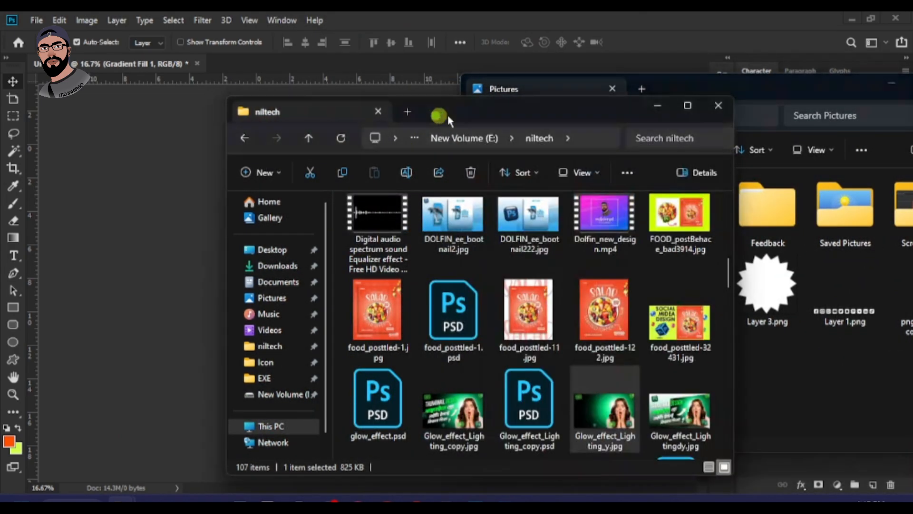
left_click(718, 105)
- Place pngegg (68).png from the Pictures folder at the center of the canvas, scaled to about 56%
left_click_drag(612, 287, 387, 271)
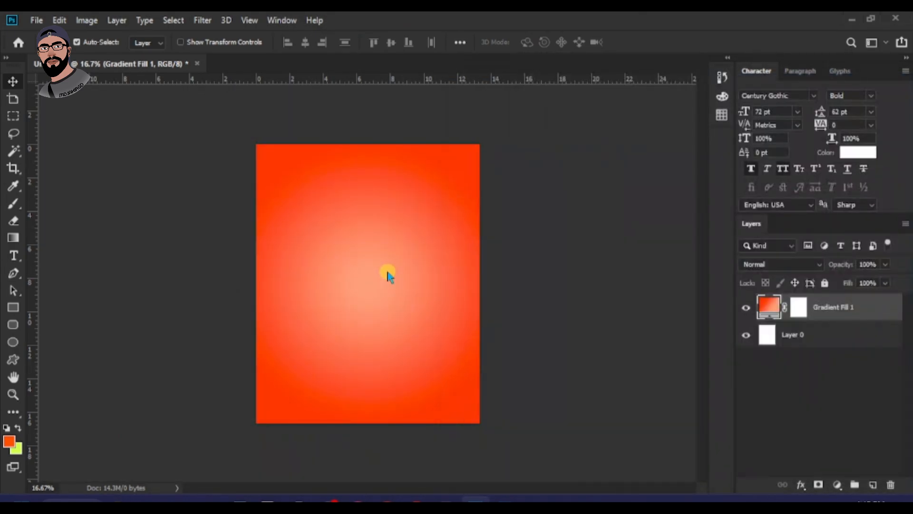
scroll(369, 248, "up", 3)
scroll(369, 249, "down", 2)
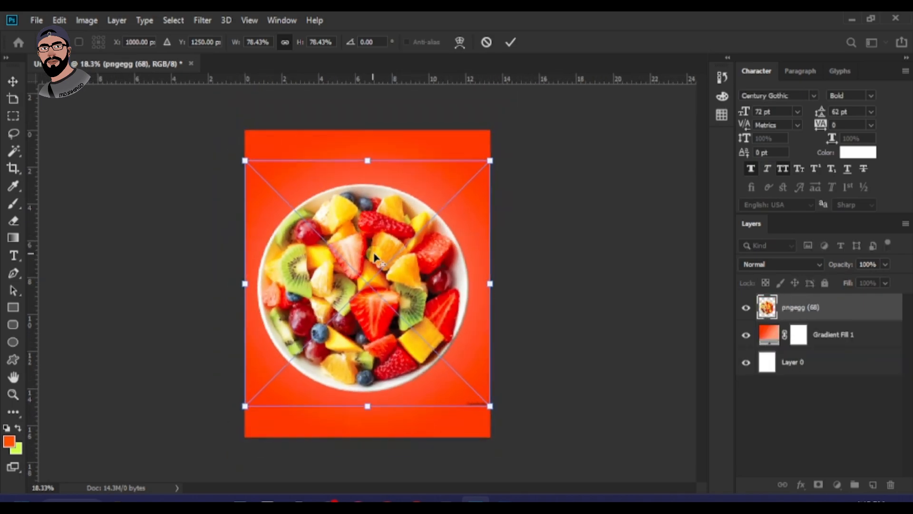
left_click_drag(494, 160, 444, 181)
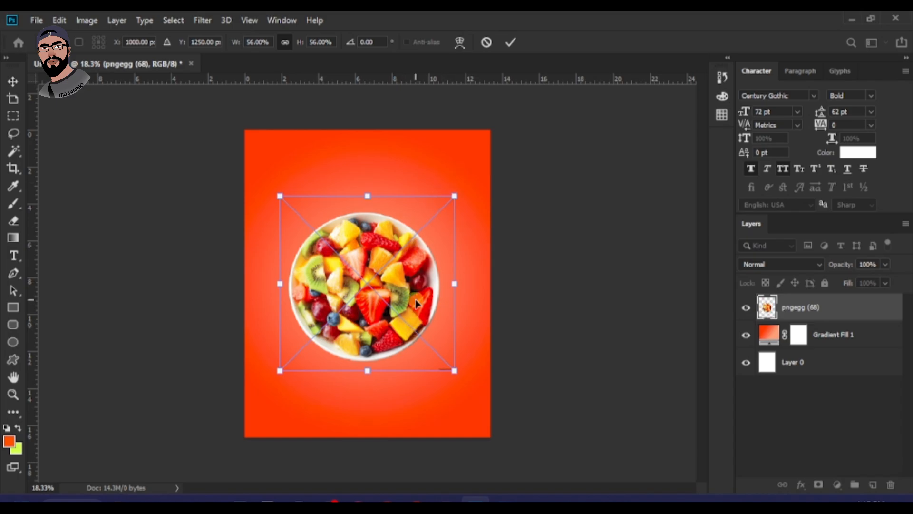
key("Return")
right_click(838, 305)
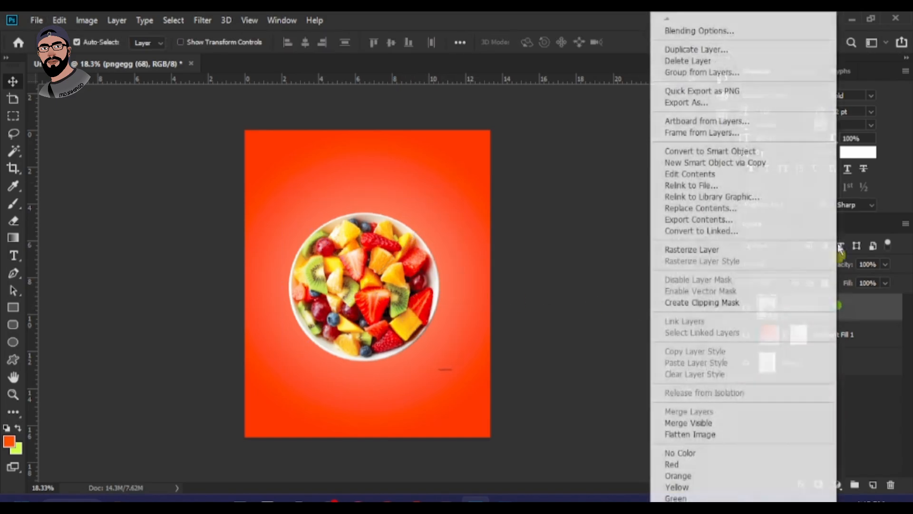
left_click(469, 314)
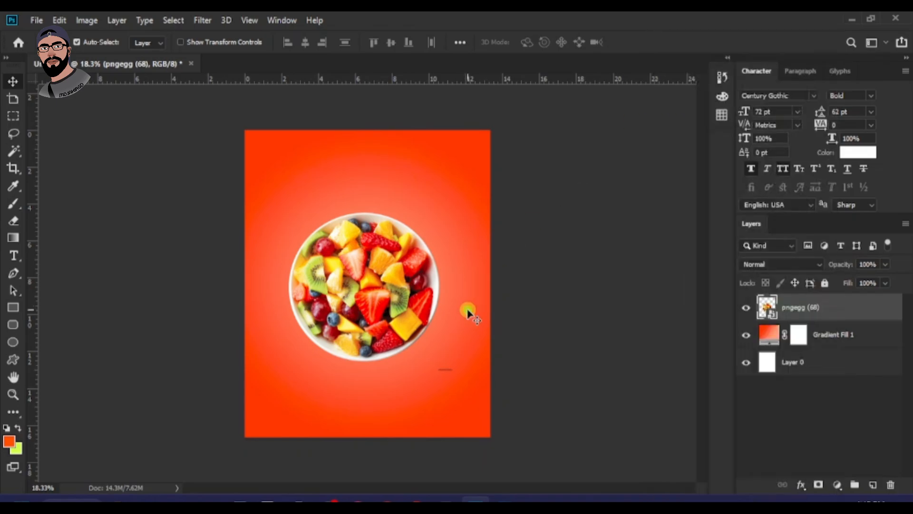
- Rasterize the salad bowl layer and erase the "© baibaz/Fotolia" watermark beside the bowl
scroll(468, 313, "up", 8)
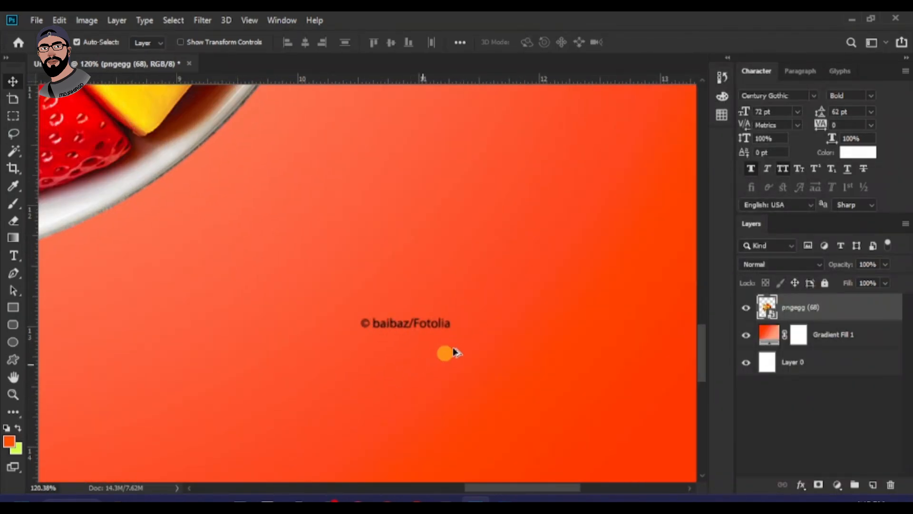
scroll(445, 350, "down", 2)
scroll(452, 314, "up", 2)
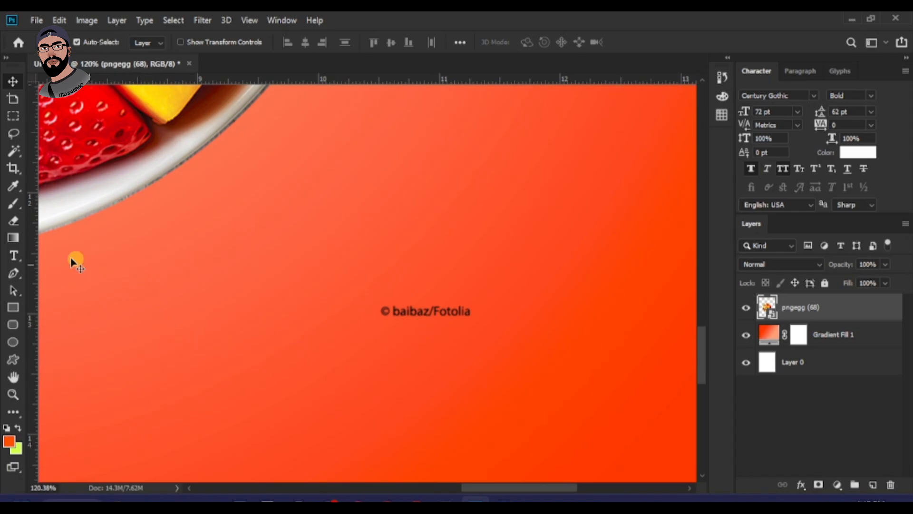
left_click(13, 222)
left_click(480, 310)
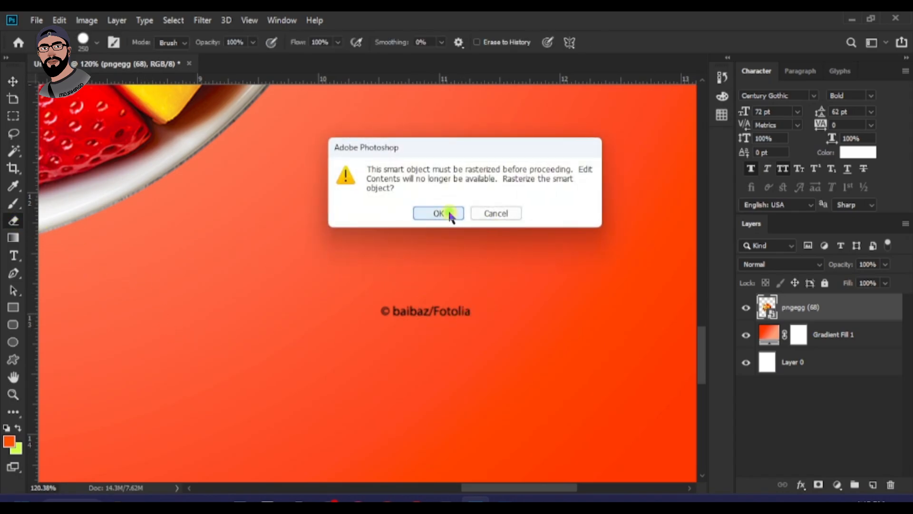
left_click(443, 212)
left_click(434, 323)
scroll(476, 323, "down", 2)
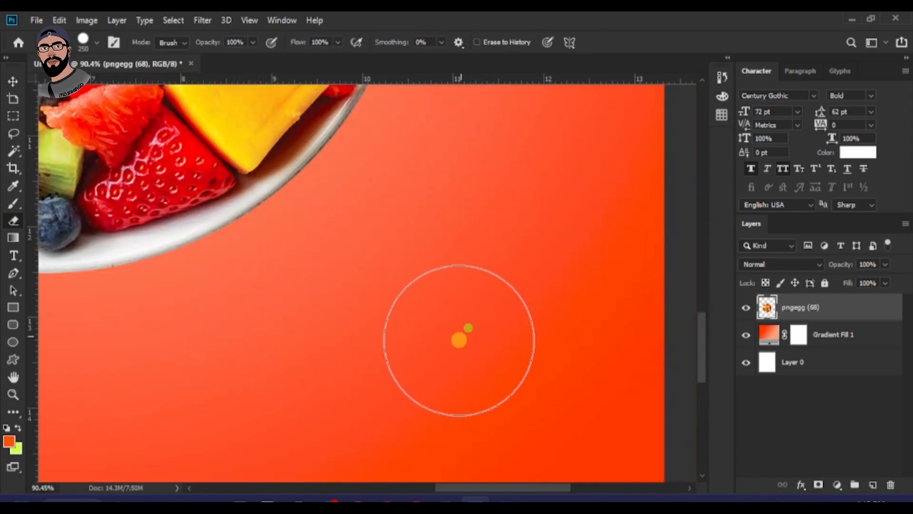
left_click(13, 82)
- Add a black Outer Glow to the salad bowl layer with 33% opacity, 7% spread and 62 px size
scroll(523, 328, "down", 4)
scroll(527, 346, "down", 3)
scroll(489, 253, "up", 3)
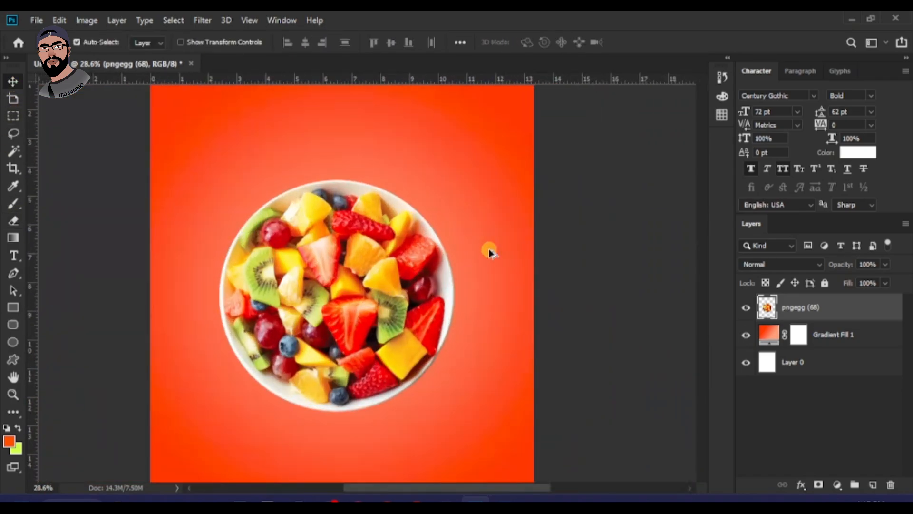
scroll(357, 293, "down", 3)
scroll(368, 299, "up", 2)
scroll(389, 307, "down", 2)
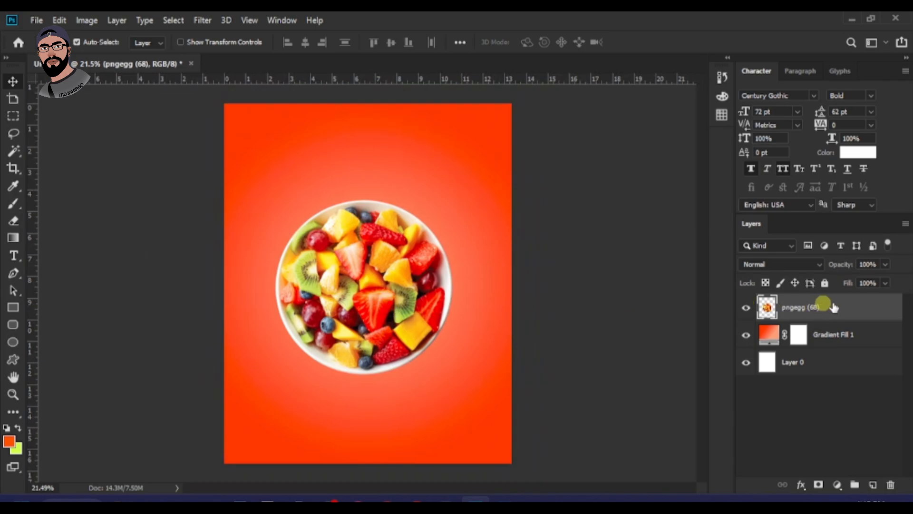
right_click(852, 307)
left_click(703, 30)
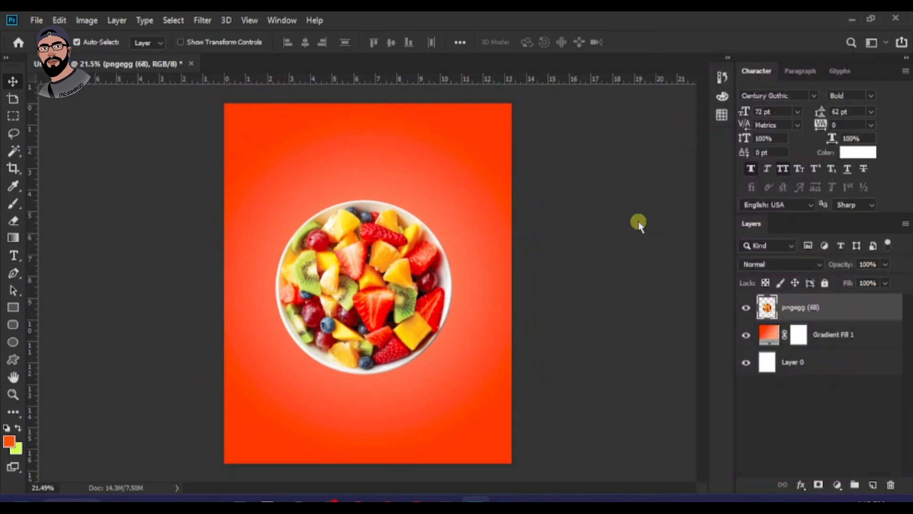
left_click_drag(567, 117, 663, 118)
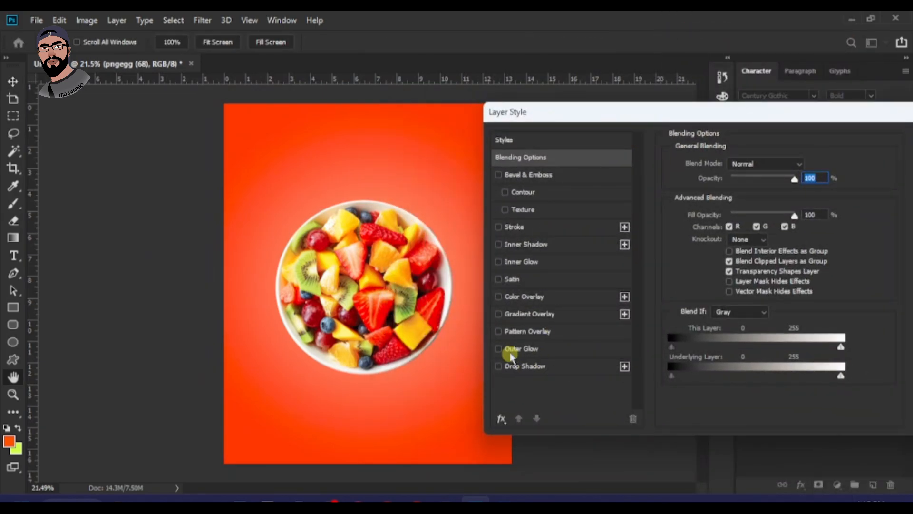
left_click(524, 349)
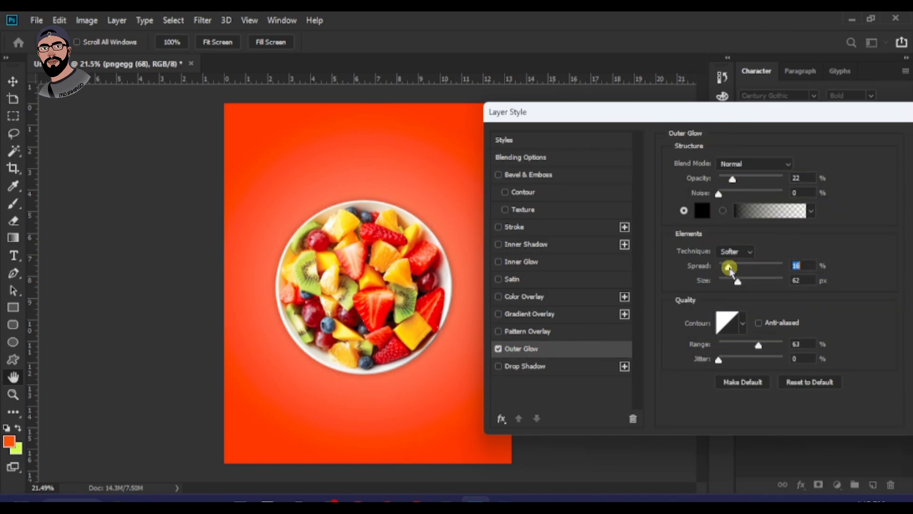
left_click_drag(735, 183, 747, 184)
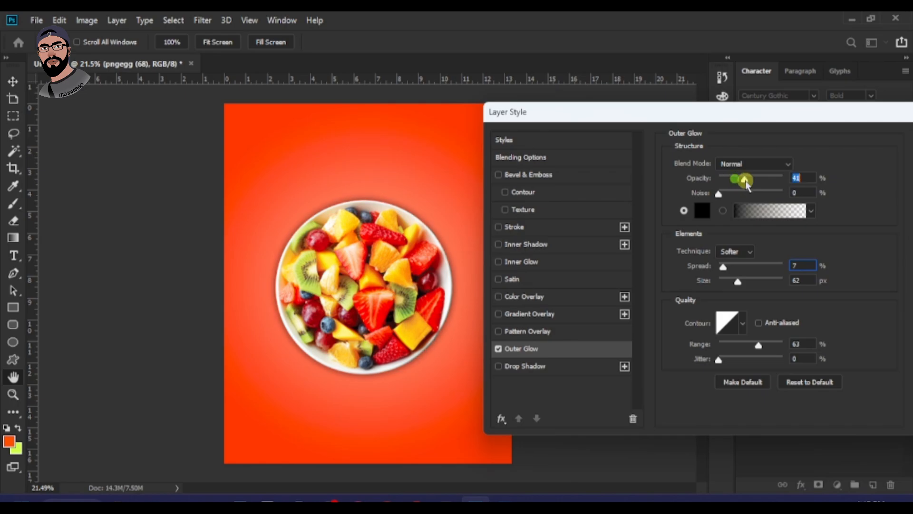
left_click_drag(775, 119, 661, 122)
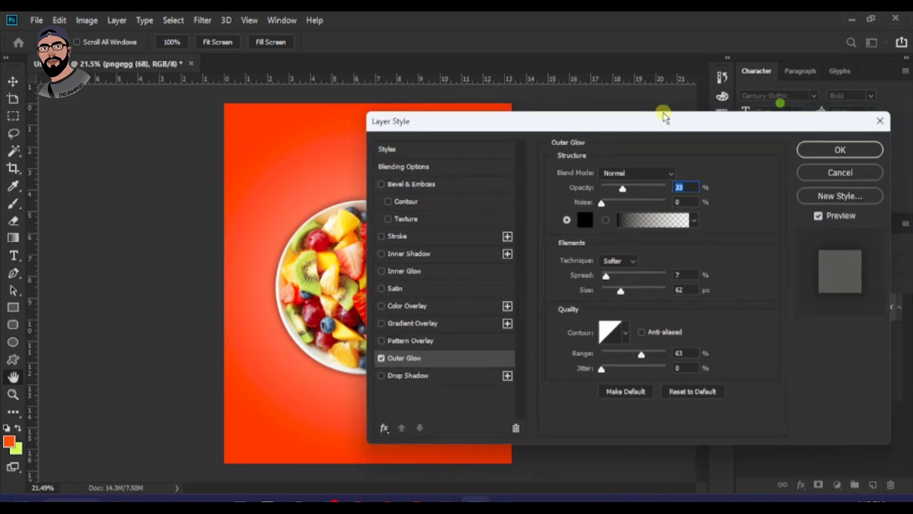
left_click(860, 149)
- Scale the salad bowl up slightly, keeping it at the center of the poster
key("v")
scroll(411, 333, "down", 1)
scroll(411, 333, "up", 1)
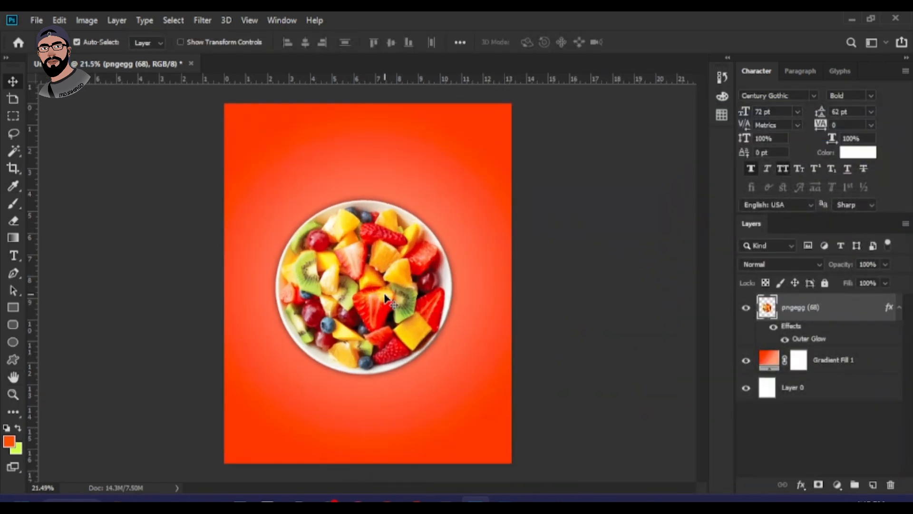
key("ctrl+t")
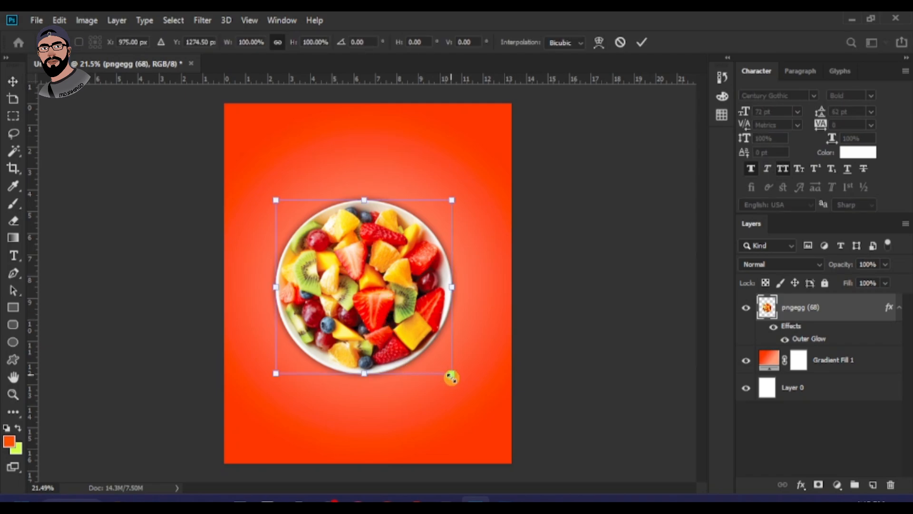
key("Return")
- Add the text "delicious healthy" above the bowl, inserted from the clipboard history, in white Century Gothic Bold 72 pt all caps
scroll(435, 306, "down", 1)
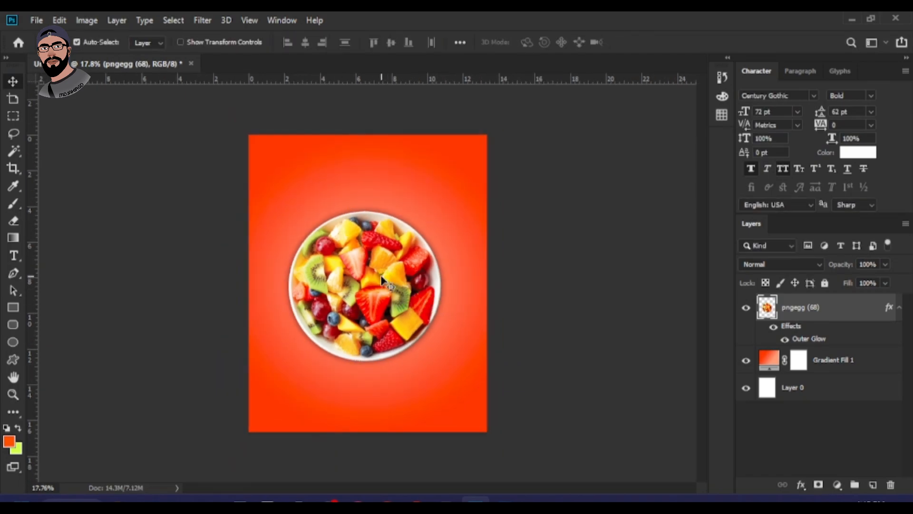
scroll(382, 280, "up", 1)
scroll(426, 198, "up", 1)
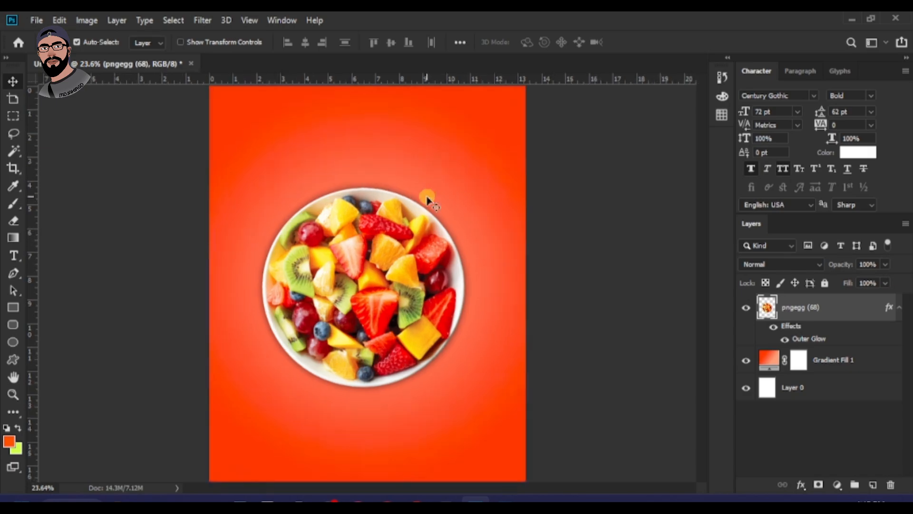
scroll(418, 180, "down", 1)
scroll(418, 199, "up", 2)
scroll(418, 198, "down", 1)
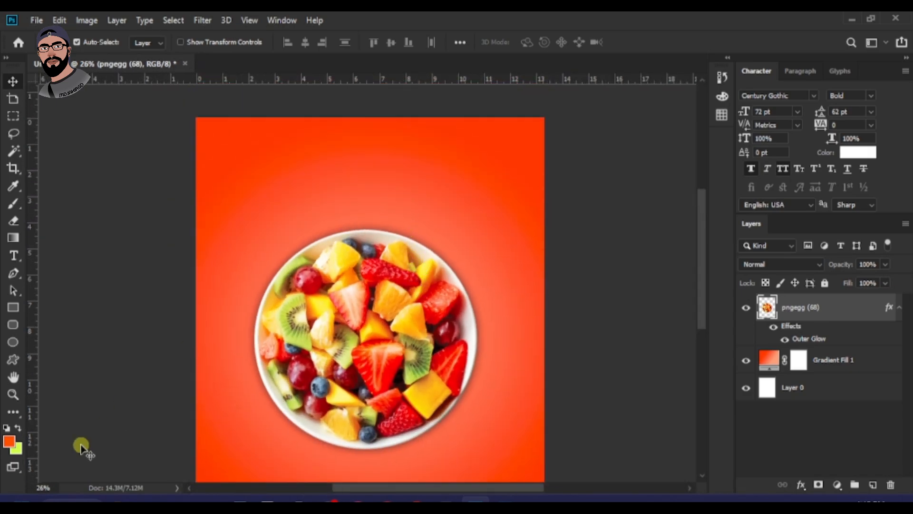
left_click(13, 255)
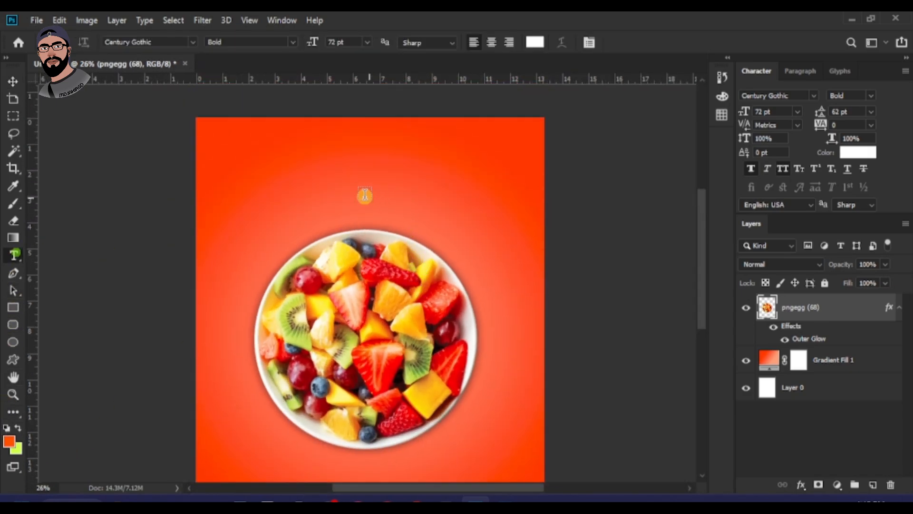
left_click(331, 174)
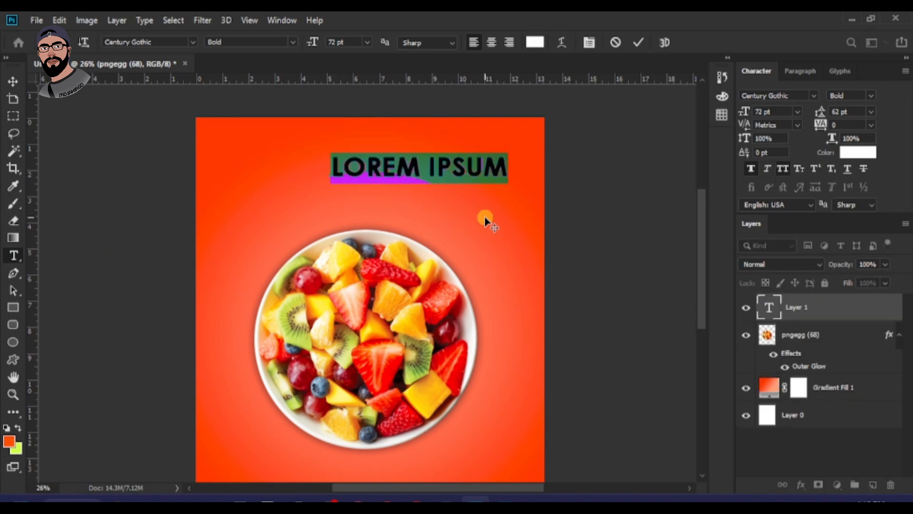
key("super+v")
scroll(760, 423, "down", 4)
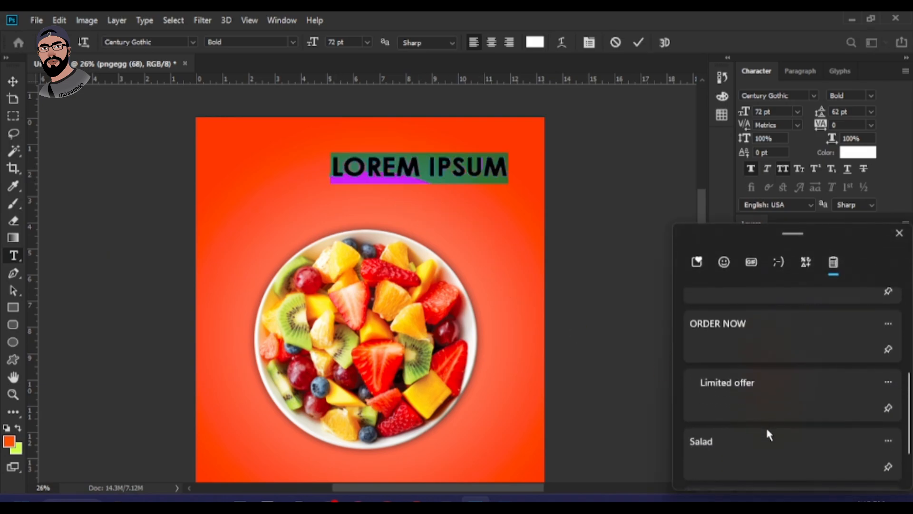
left_click(749, 447)
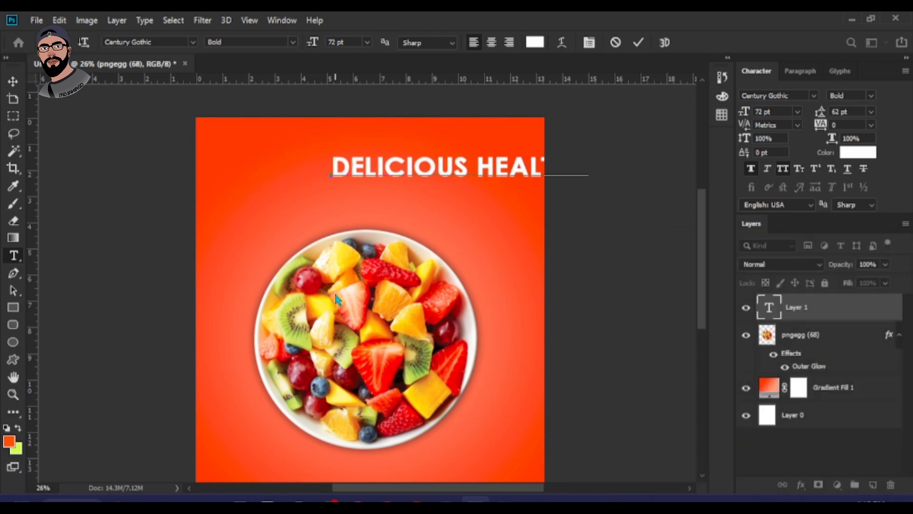
left_click(13, 82)
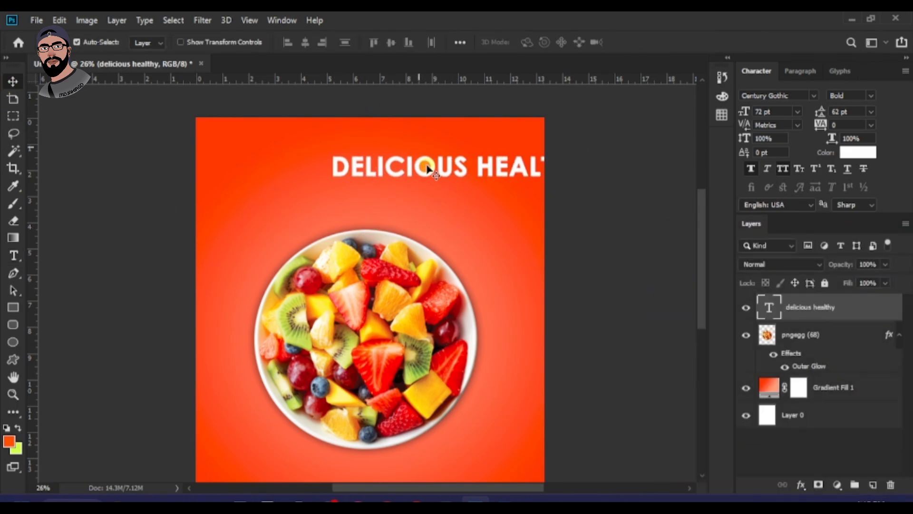
- Center the DELICIOUS HEALTHY text above the bowl and scale it down to about 49.85 pt
left_click_drag(475, 172, 385, 178)
key("ctrl+t")
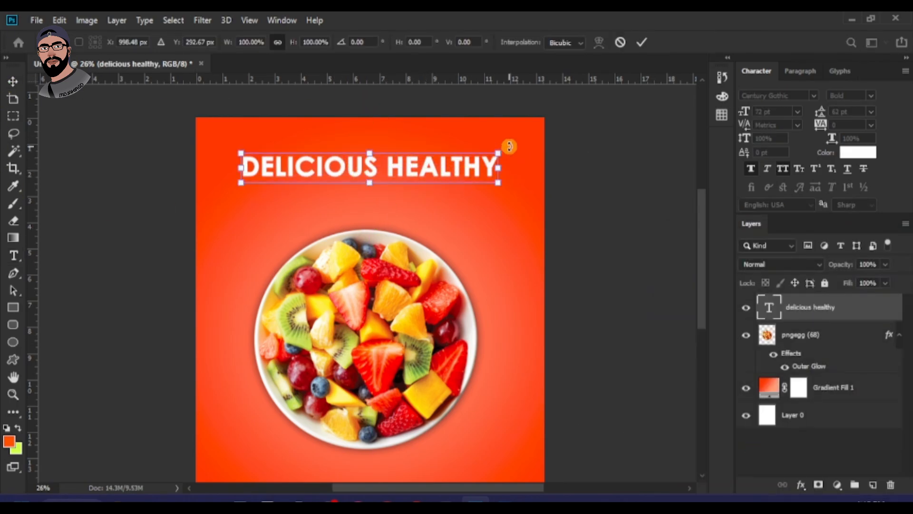
left_click_drag(499, 151, 467, 164)
key("Return")
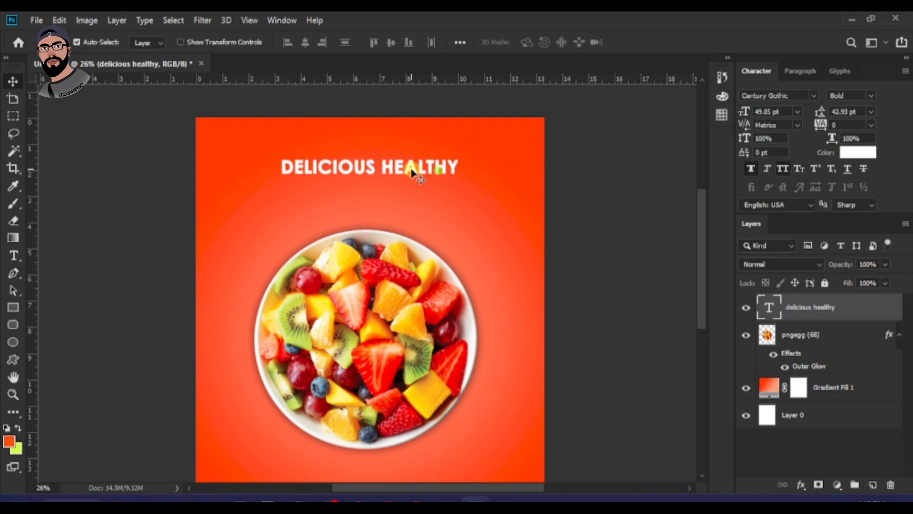
left_click_drag(412, 171, 422, 173)
- Set the DELICIOUS HEALTHY text to the Regular font style and turn off faux bold
scroll(408, 152, "down", 1)
scroll(424, 198, "up", 2)
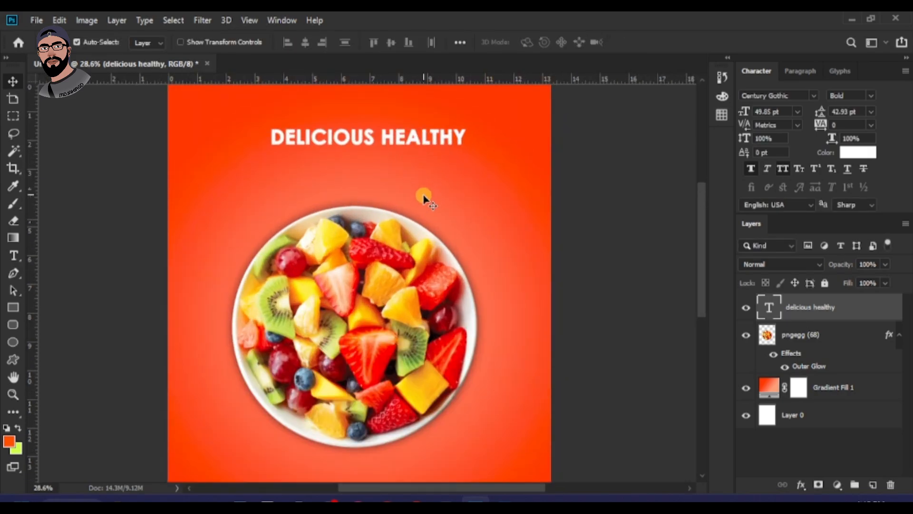
double_click(434, 189)
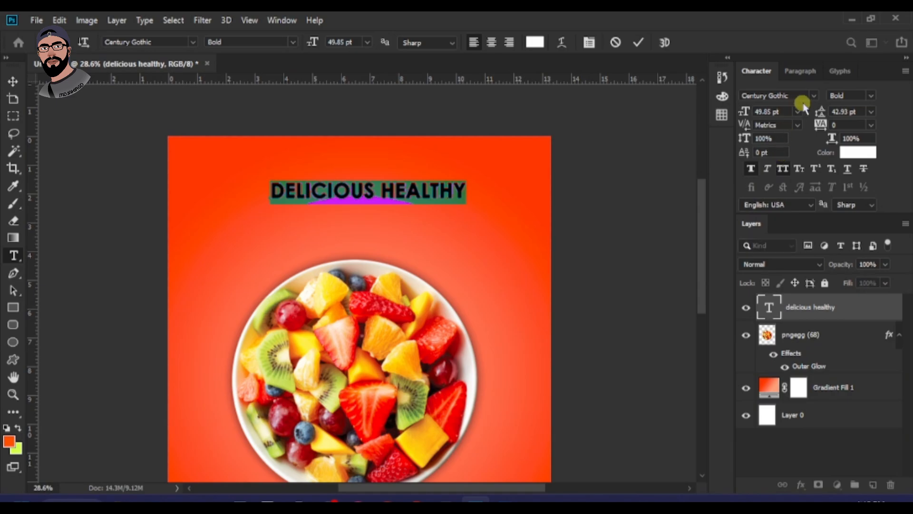
left_click(872, 96)
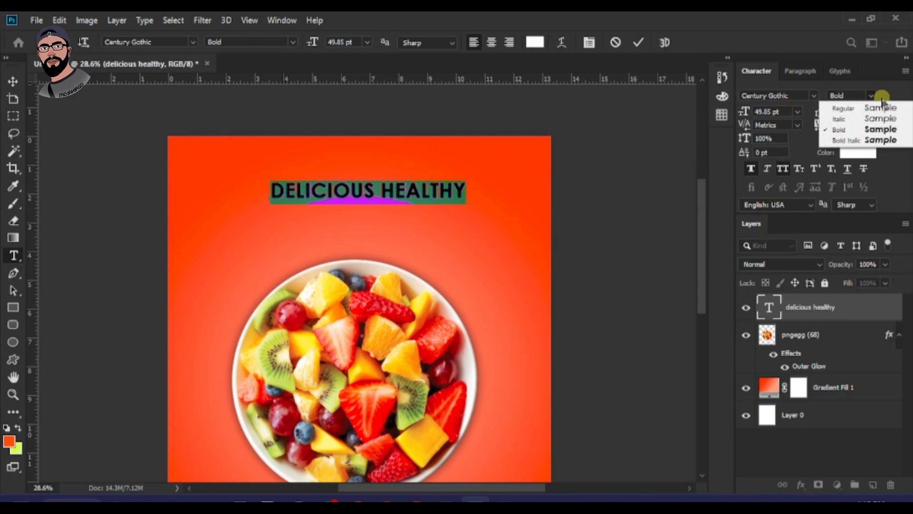
left_click(879, 110)
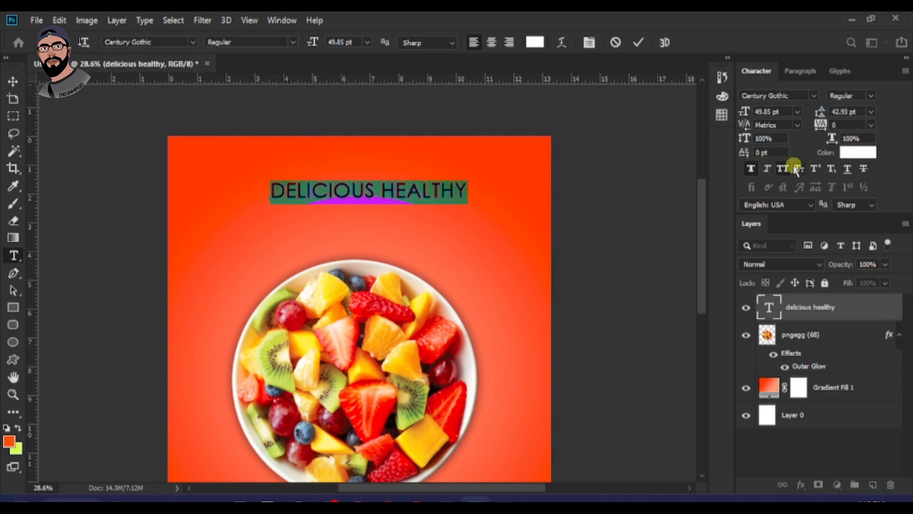
left_click(330, 192)
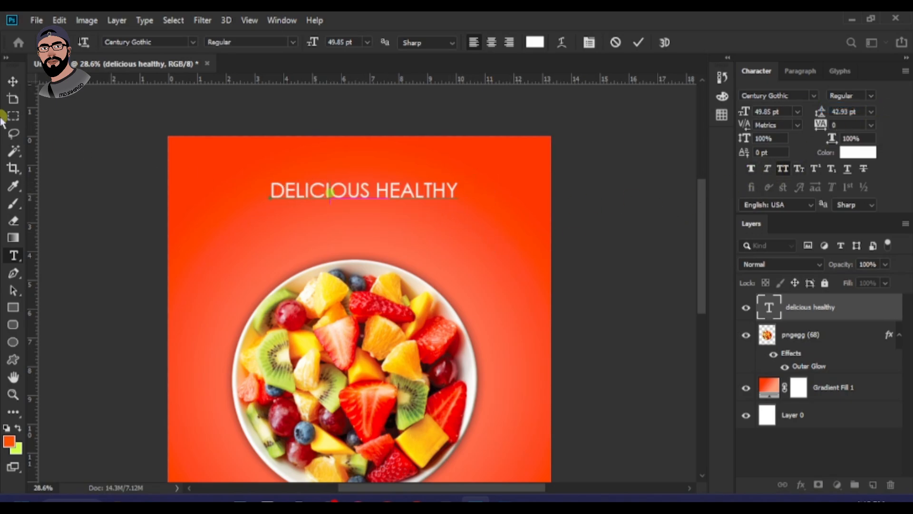
left_click(13, 83)
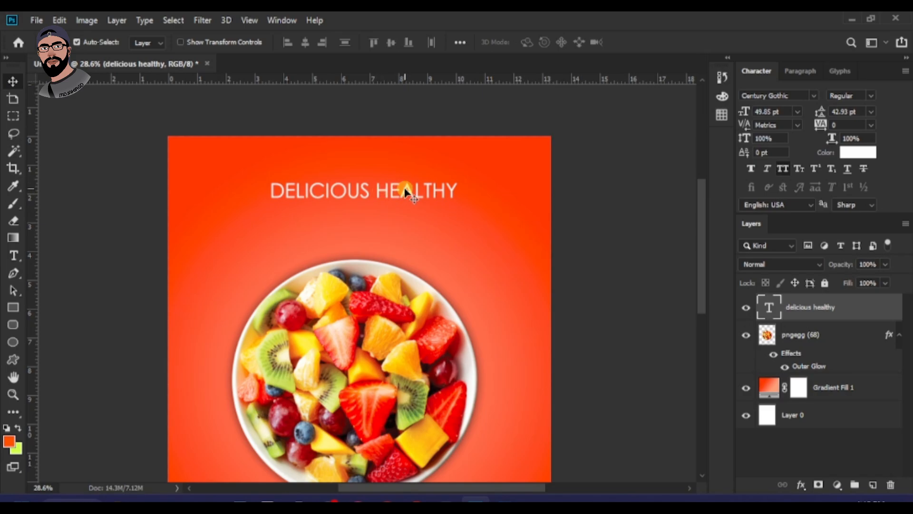
- Scale the DELICIOUS HEALTHY text down to 45 pt and place a duplicate of it just below
key("ctrl+t")
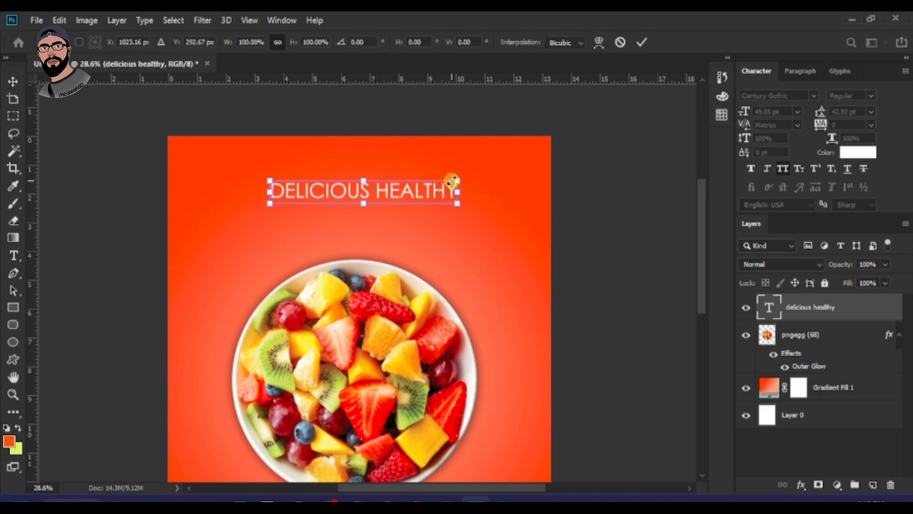
mouse_move(452, 181)
left_mouse_down()
mouse_move(414, 204)
mouse_move(410, 234)
left_mouse_up()
key("Return")
scroll(429, 198, "up", 1)
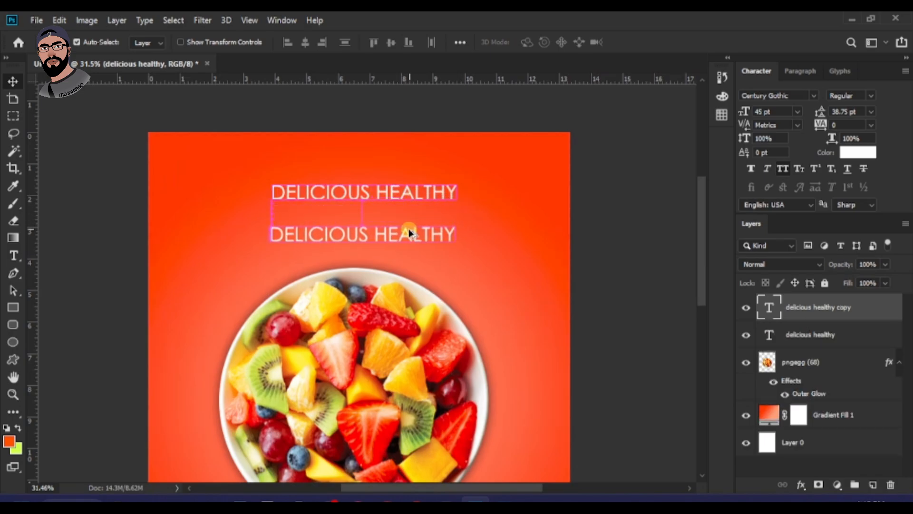
- Replace the duplicated text with "Salad" from the clipboard history
double_click(418, 233)
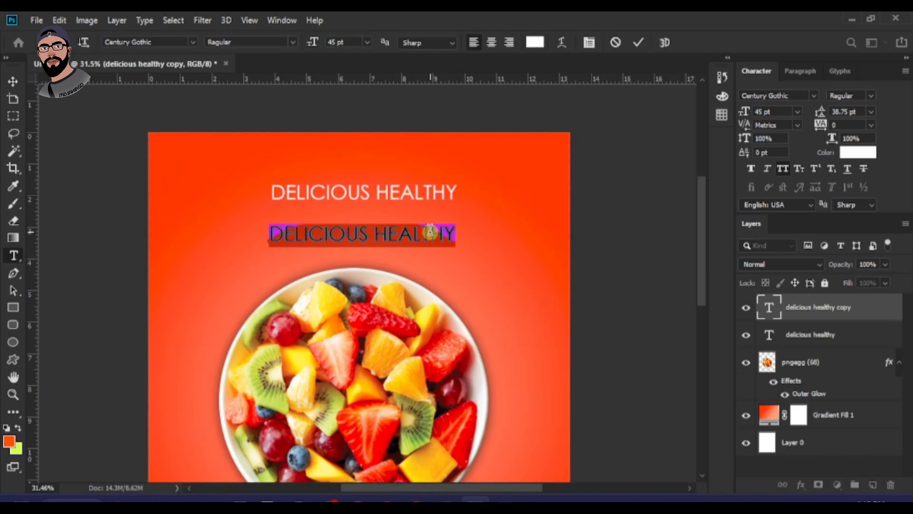
key("super+v")
scroll(732, 419, "down", 5)
left_click(733, 444)
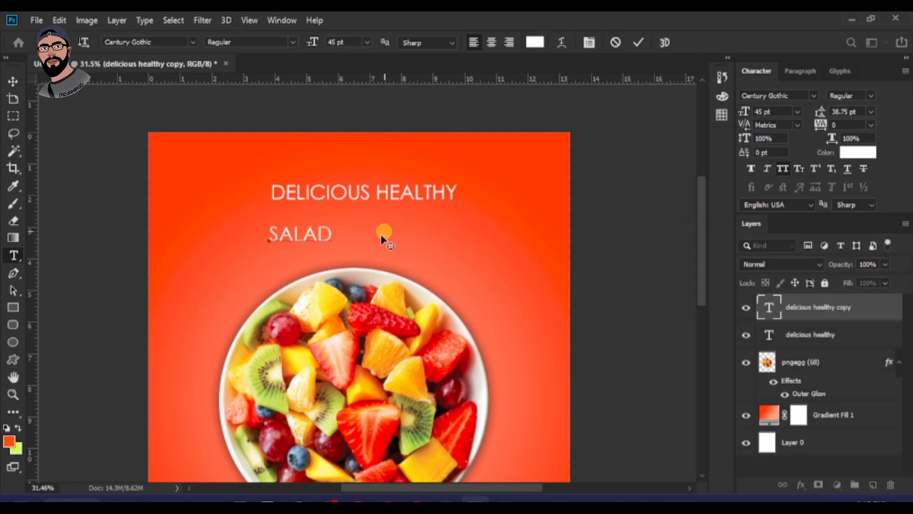
left_click(12, 80)
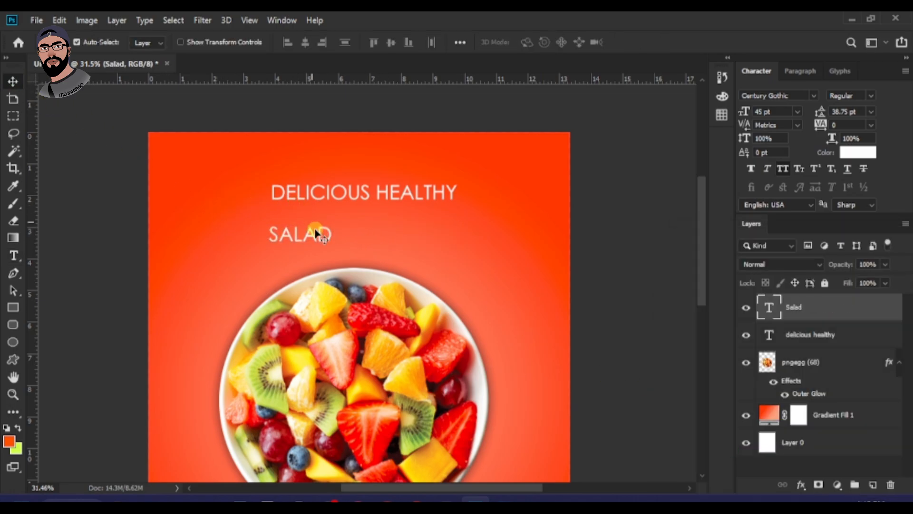
- Scale the SALAD text up to about 171.43 pt and place it just below DELICIOUS HEALTHY
left_click_drag(316, 233, 474, 279)
key("ctrl+t")
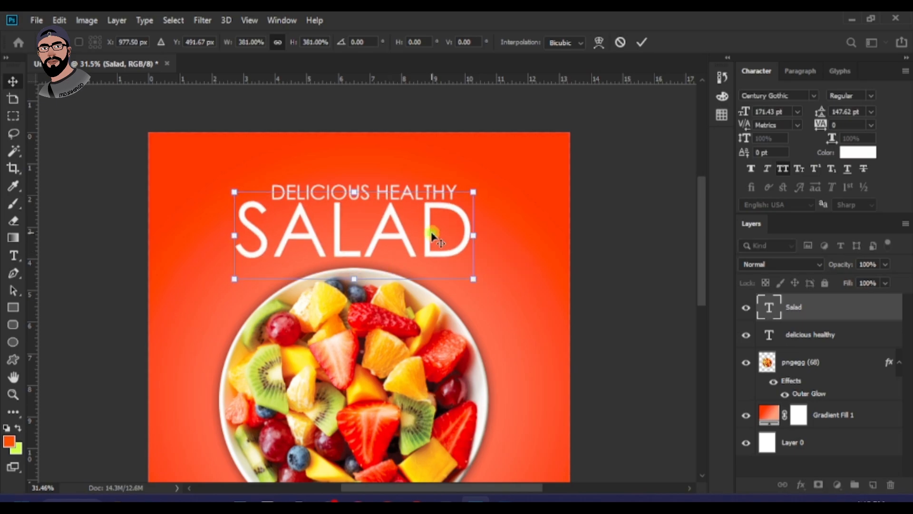
key("Return")
left_click_drag(404, 234, 418, 239)
- Change the SALAD text's font to Avocado Creamy and center the word beneath DELICIOUS HEALTHY
double_click(418, 239)
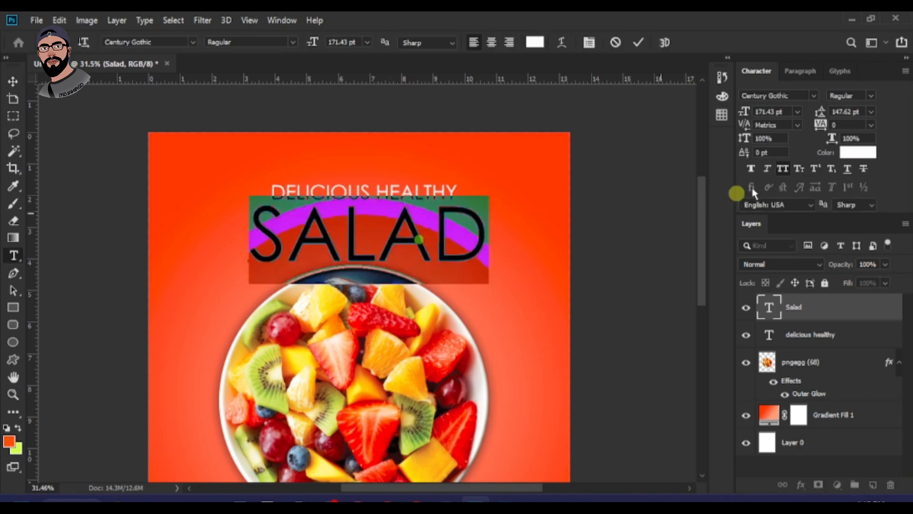
left_click(814, 97)
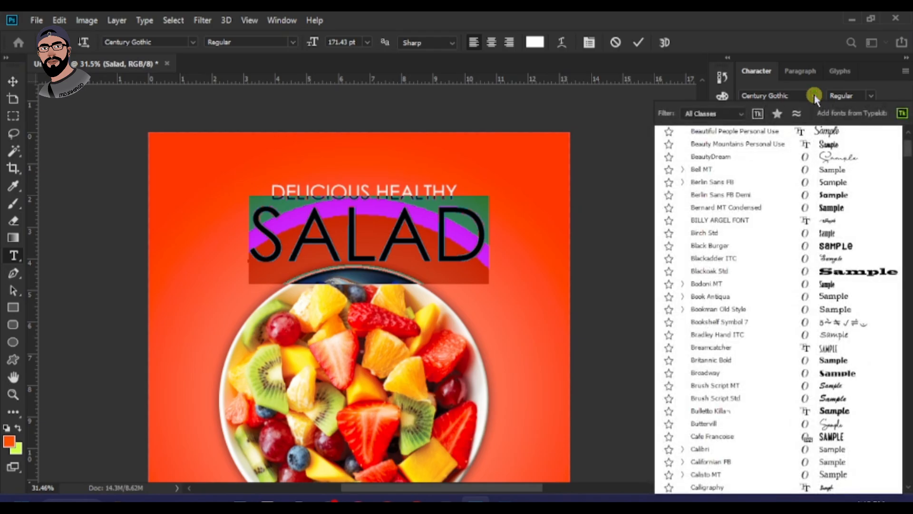
type("av")
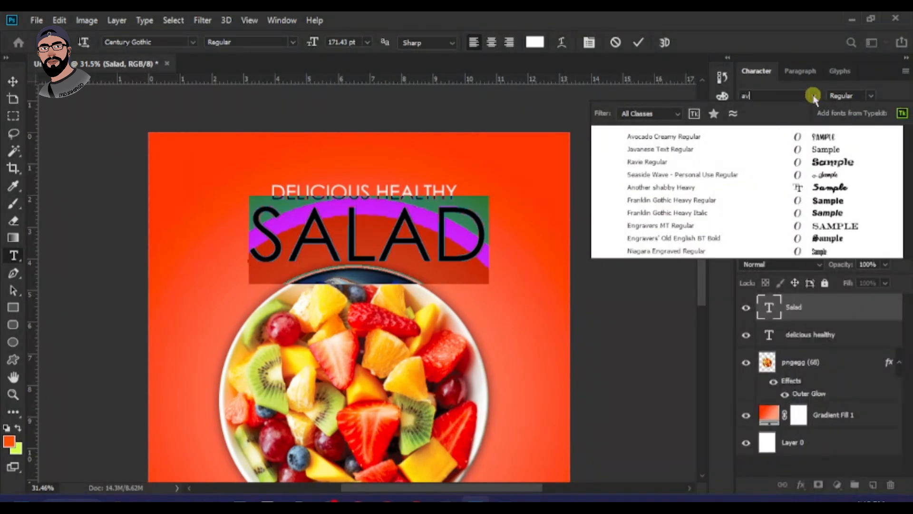
left_click(731, 142)
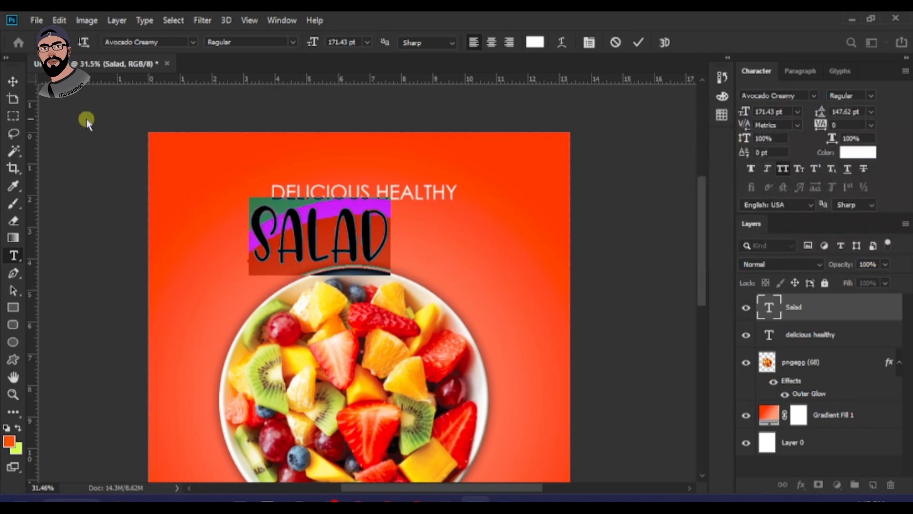
left_click(14, 82)
left_click_drag(354, 228, 402, 224)
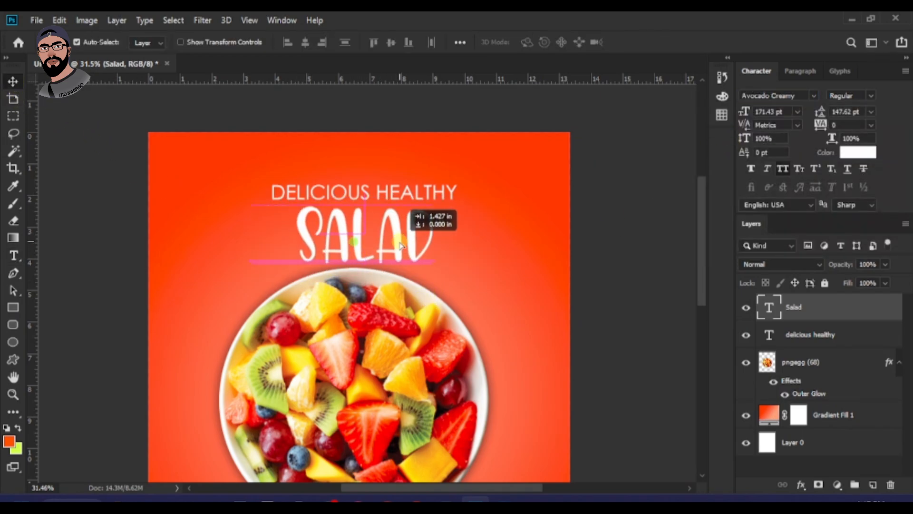
- Scale the SALAD text up to about 280.16 pt
scroll(404, 316, "down", 2)
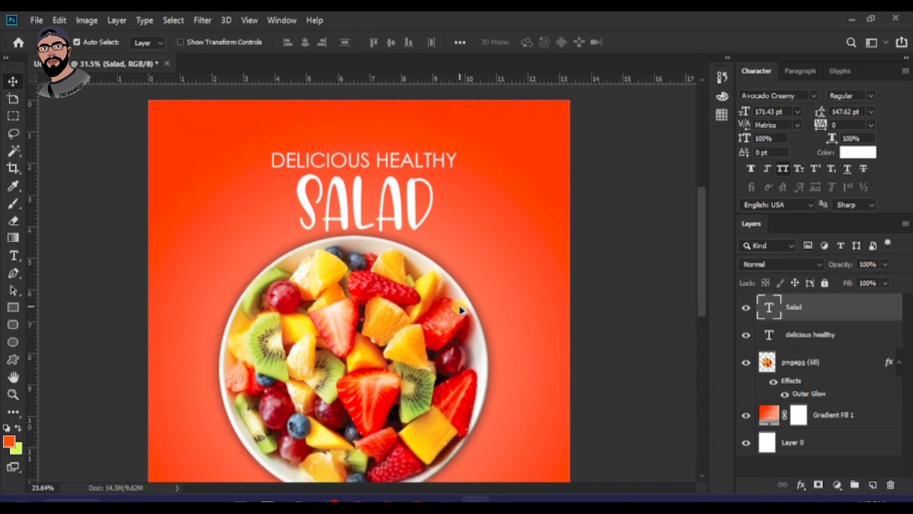
mouse_move(382, 289)
left_mouse_down()
mouse_move(385, 312)
mouse_move(385, 301)
left_mouse_up()
left_click_drag(395, 181, 450, 225)
key("ctrl+t")
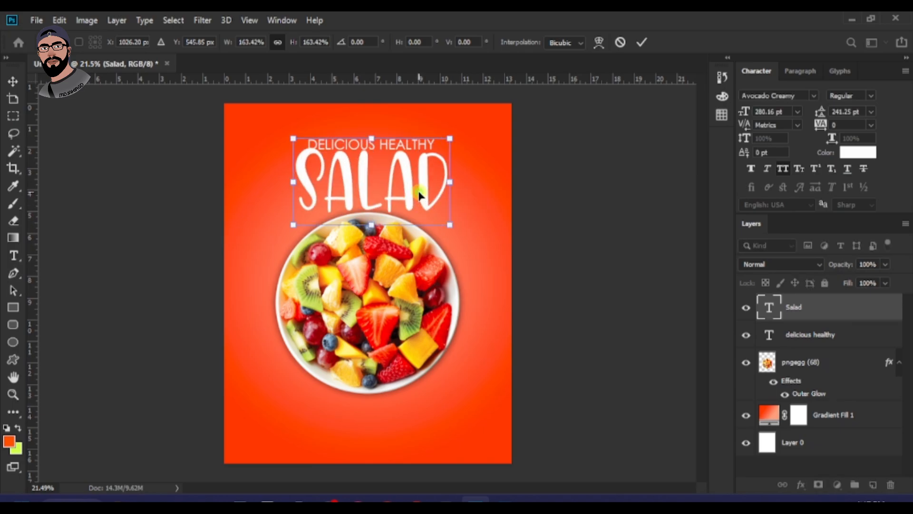
key("Return")
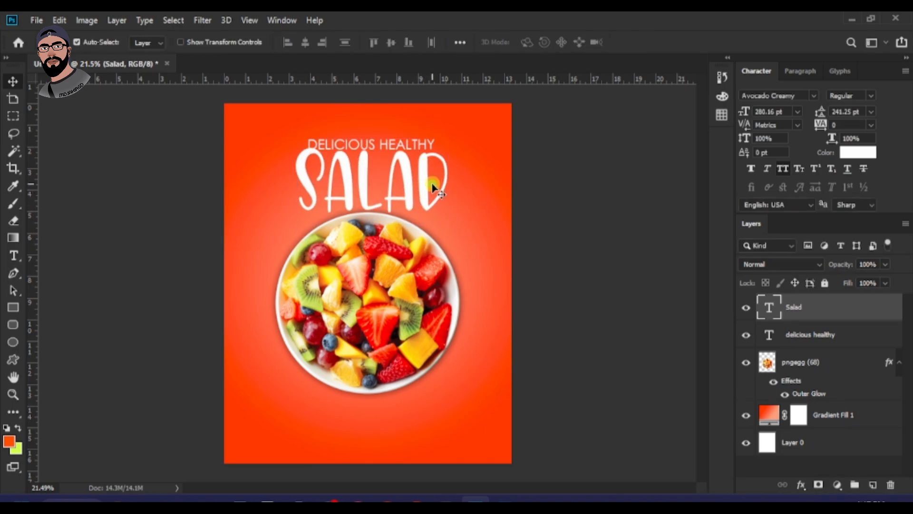
- Warp the SALAD text with the Arc style, horizontal, at a bend of +17%
double_click(433, 188)
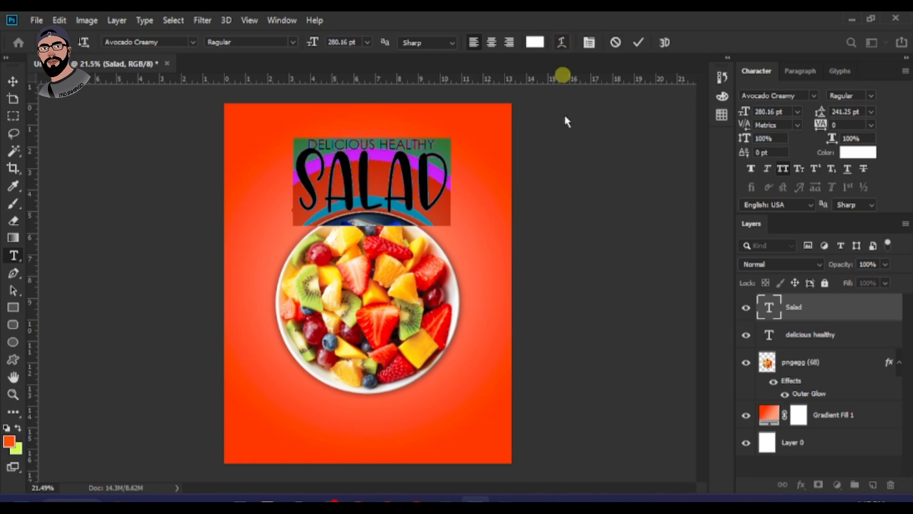
left_click(563, 42)
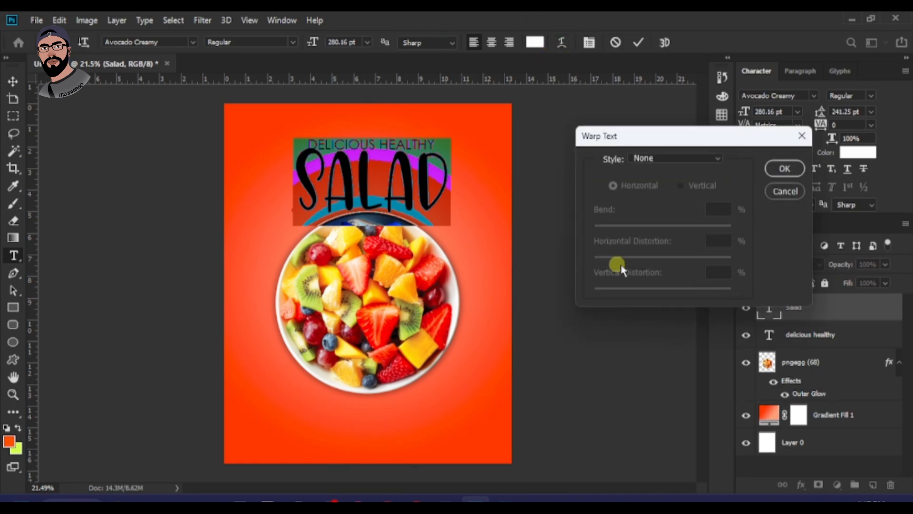
left_click(657, 158)
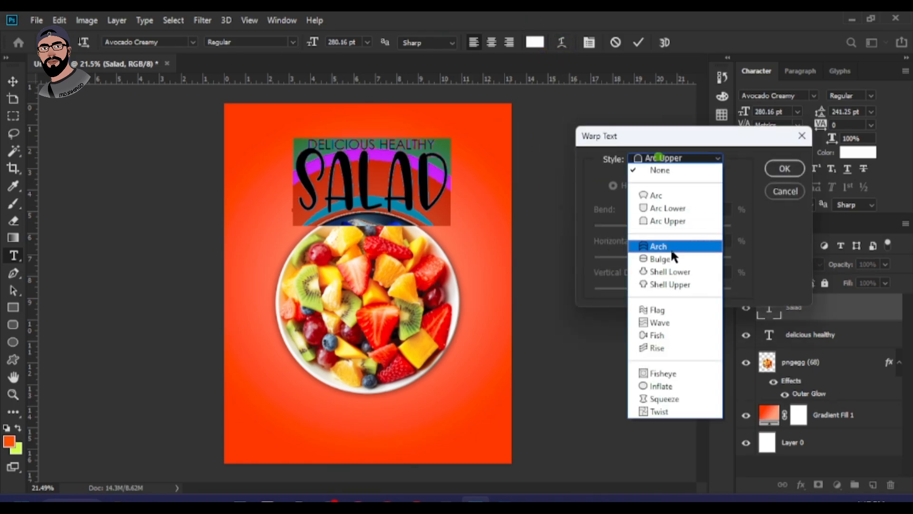
left_click(678, 198)
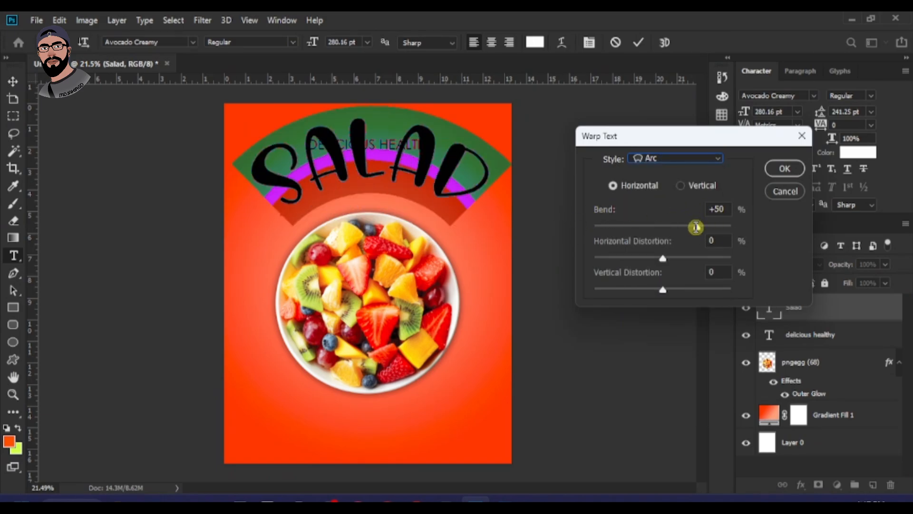
left_click_drag(695, 227, 676, 236)
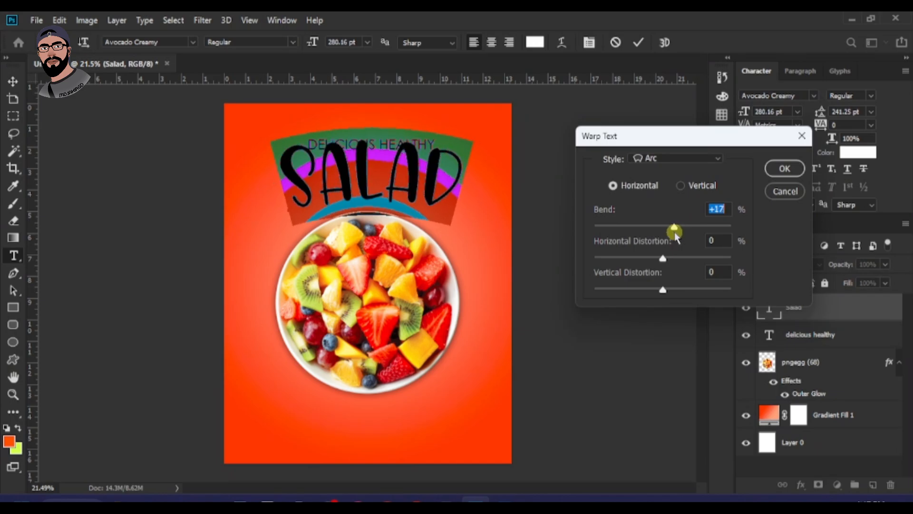
left_click(784, 169)
scroll(370, 152, "up", 1)
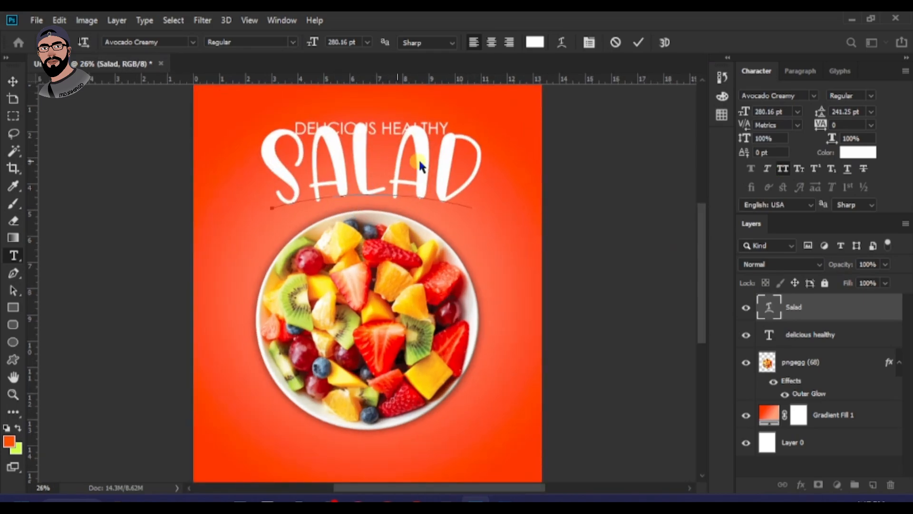
- Move the arched SALAD text down to the bowl's rim and scale it down to about 240.51 pt
left_click(13, 81)
left_click_drag(397, 143, 397, 178)
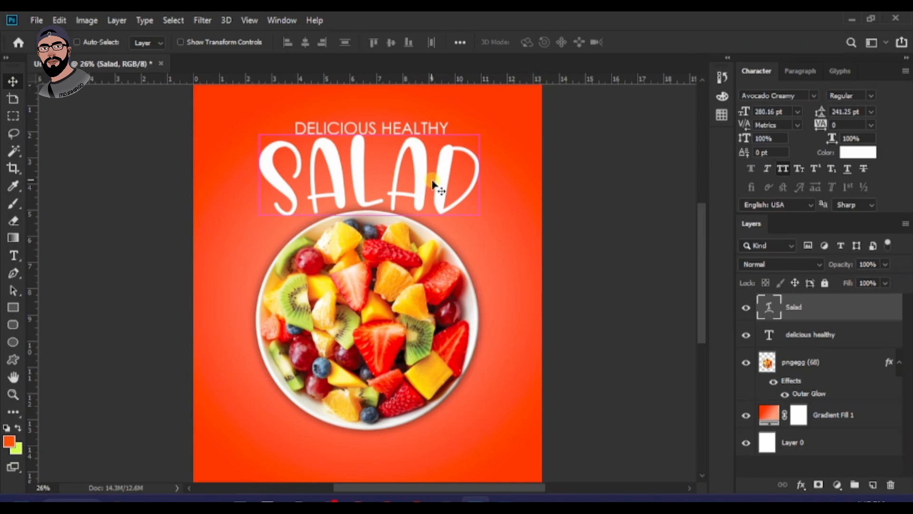
key("ctrl+t")
left_click_drag(491, 117, 472, 127)
double_click(440, 167)
scroll(465, 190, "down", 3)
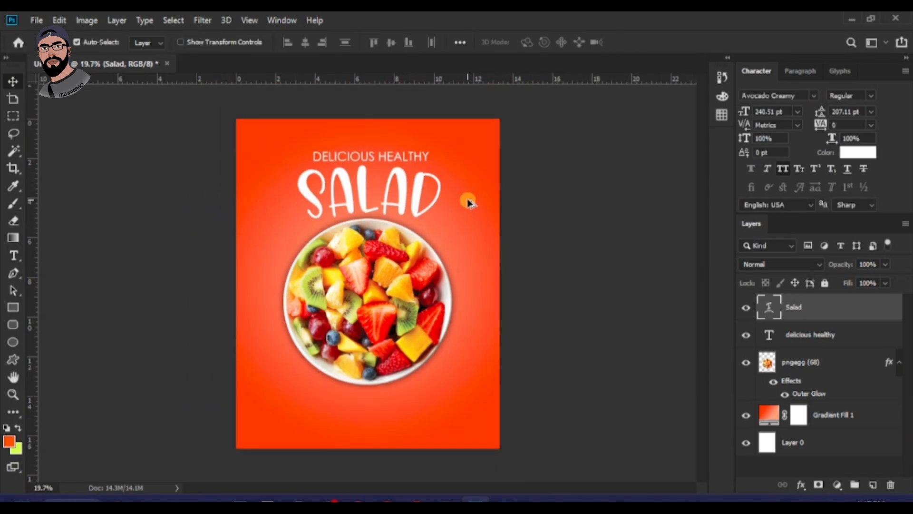
- Examine how the arched SALAD headline sits between DELICIOUS HEALTHY and the fruit bowl
scroll(401, 185, "up", 3)
scroll(404, 185, "down", 1)
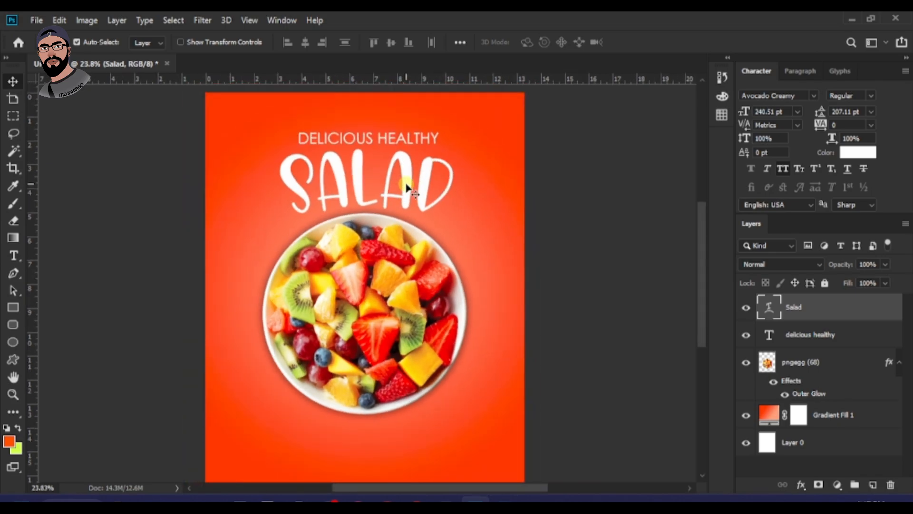
scroll(452, 204, "down", 3)
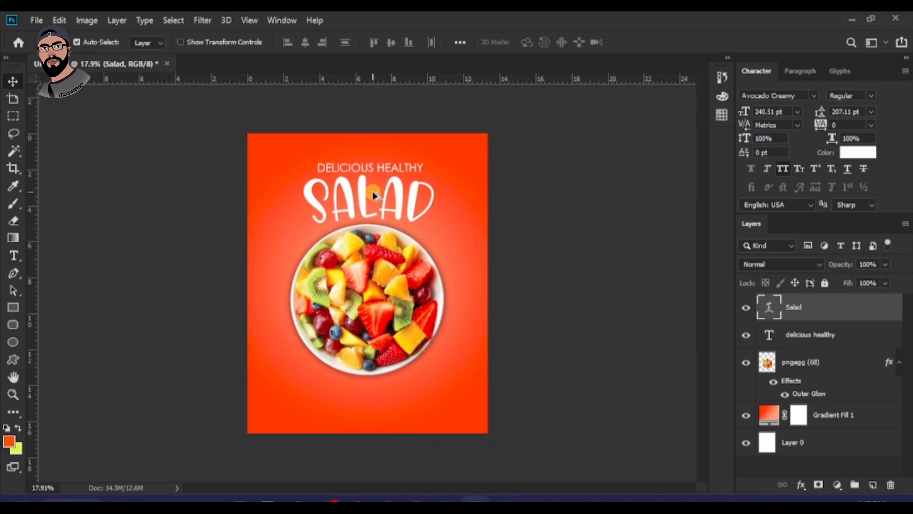
scroll(455, 222, "up", 1)
scroll(457, 228, "up", 1)
scroll(452, 240, "down", 1)
scroll(382, 335, "up", 1)
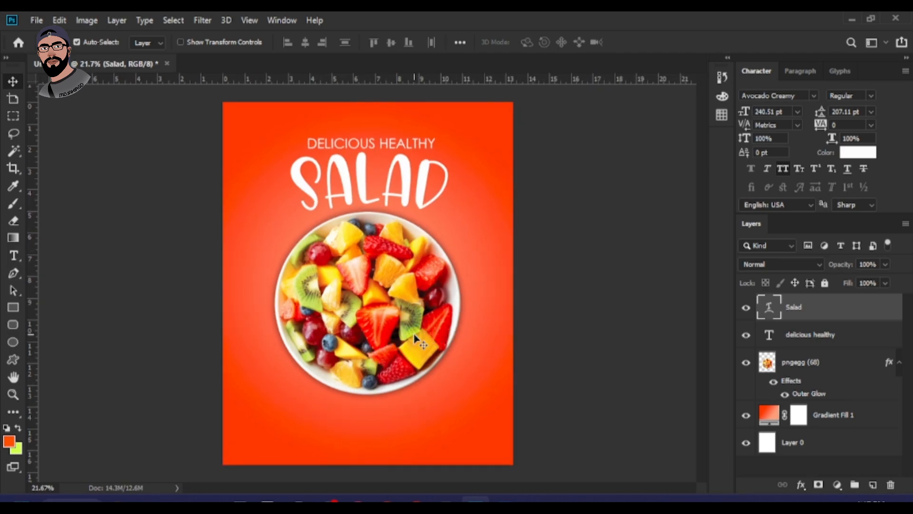
scroll(402, 341, "down", 1)
scroll(361, 352, "up", 1)
- Draw an orange circle shape of about 1172 x 1172 px over the lower part of the fruit bowl
left_click(14, 344)
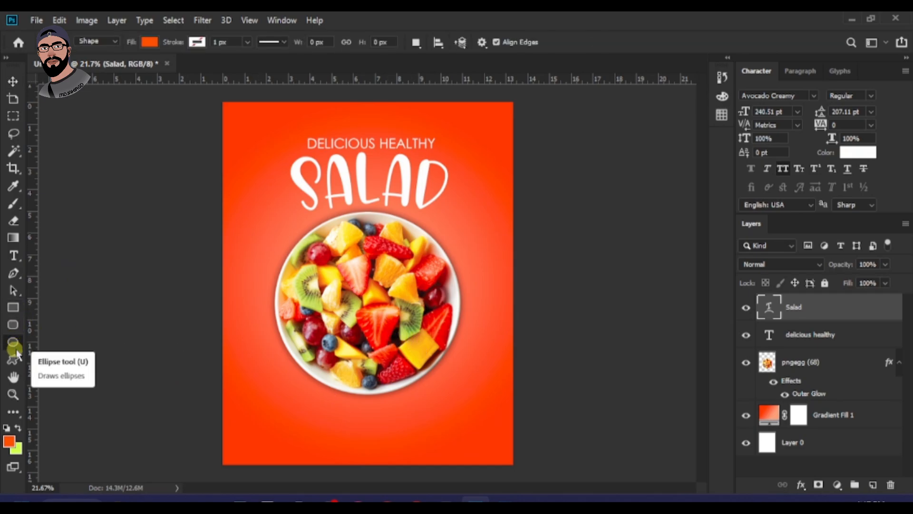
left_click_drag(282, 253, 485, 419)
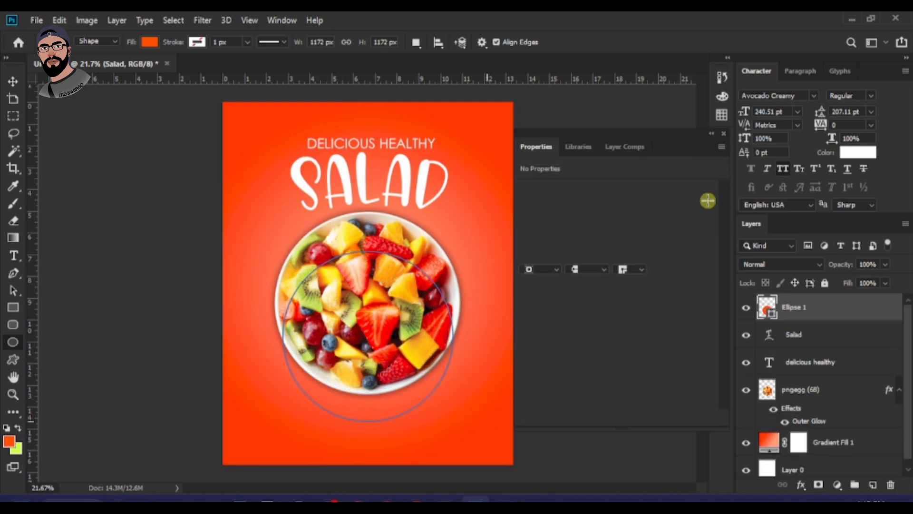
left_click(724, 137)
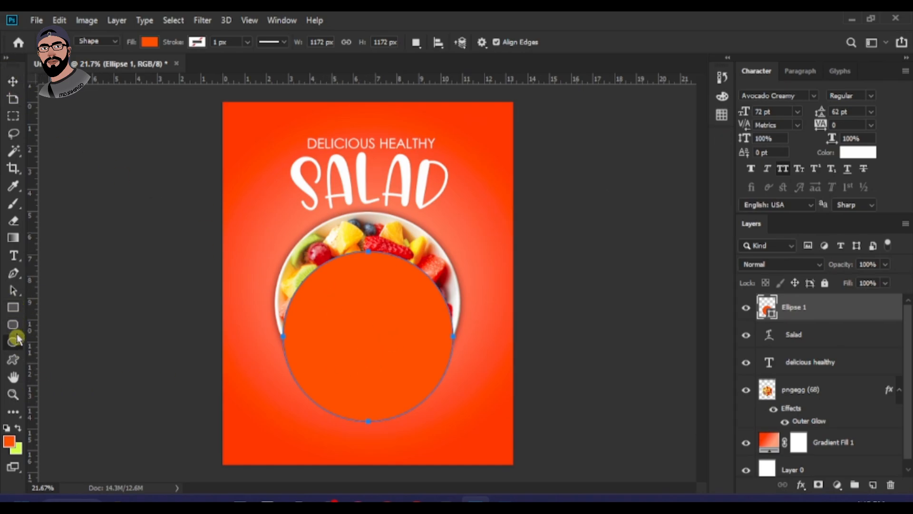
- Add type on the circle's path, flip it to the inside and make it read LIMITED OFFER
left_click(13, 255)
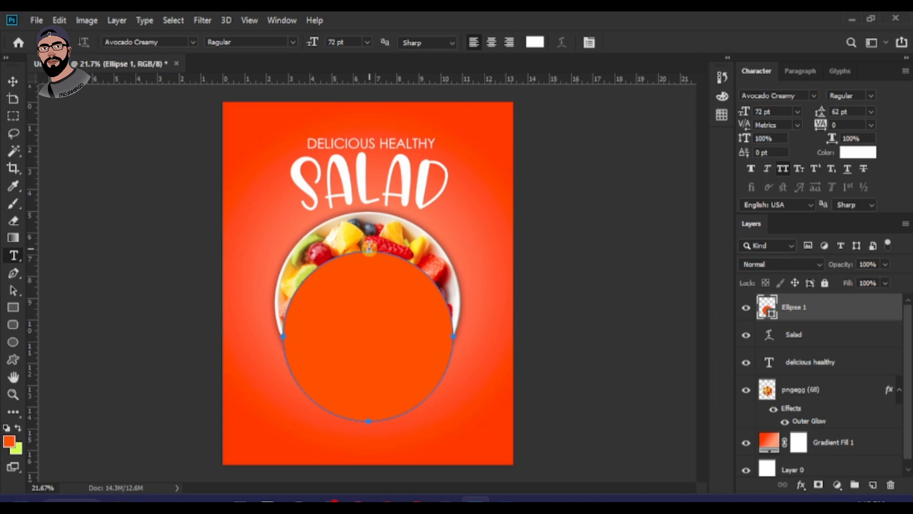
left_click(428, 243)
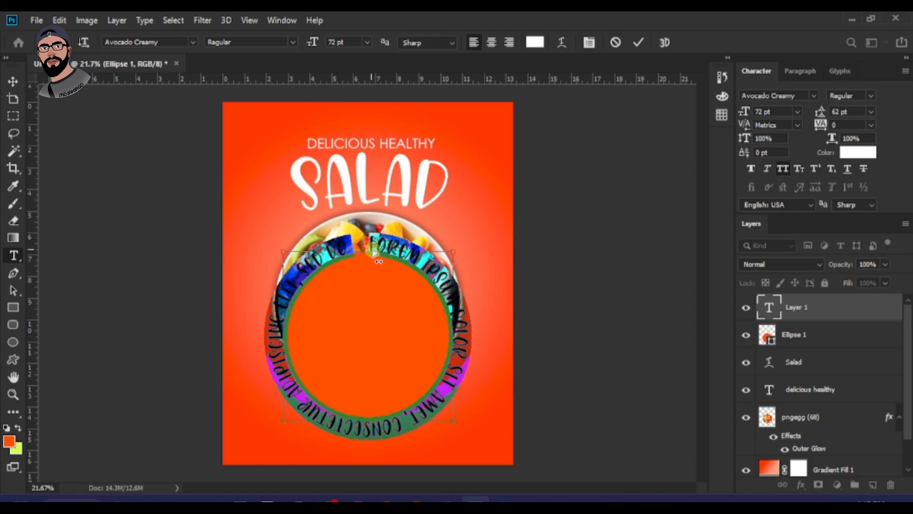
left_click_drag(375, 262, 417, 281)
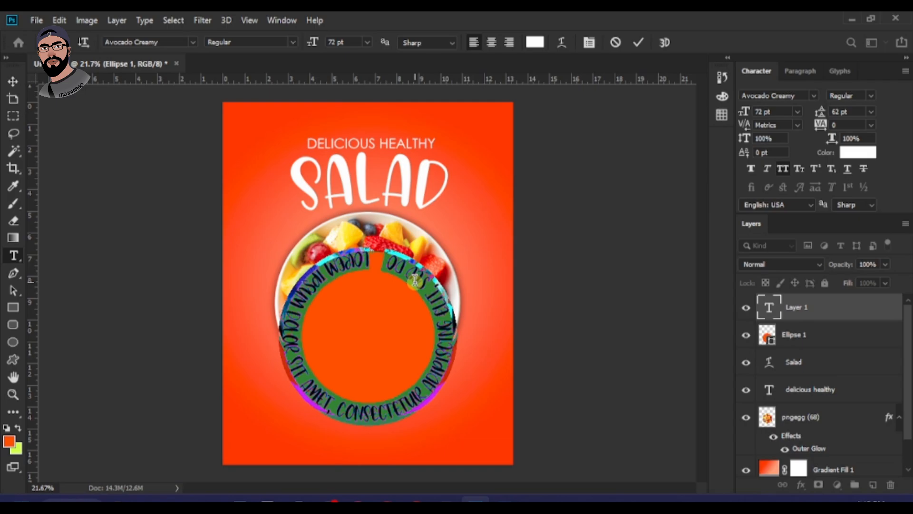
key("BackSpace")
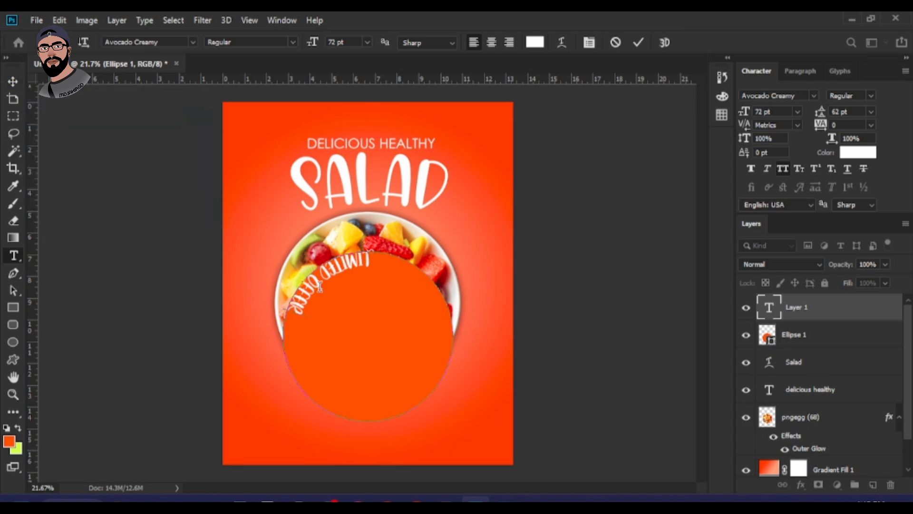
- Change the font of the whole LIMITED OFFER path text to Century Gothic
key("ctrl+a")
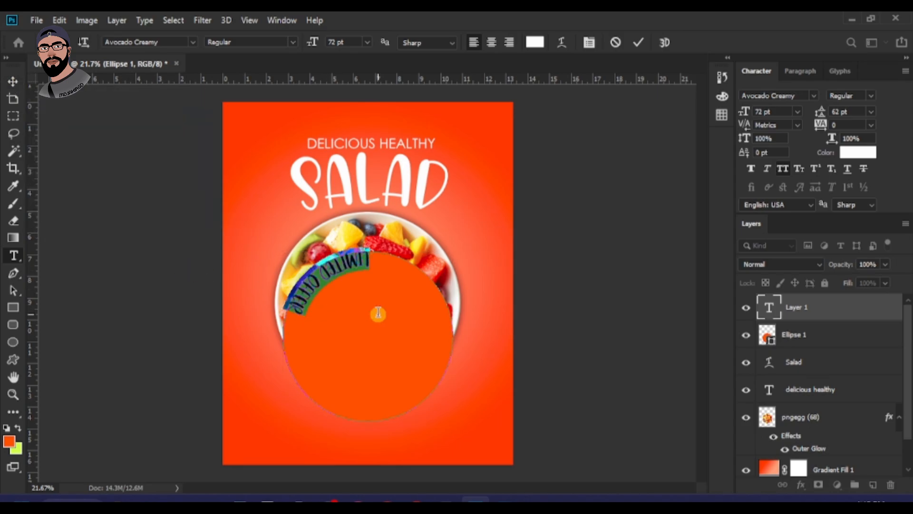
left_click(814, 96)
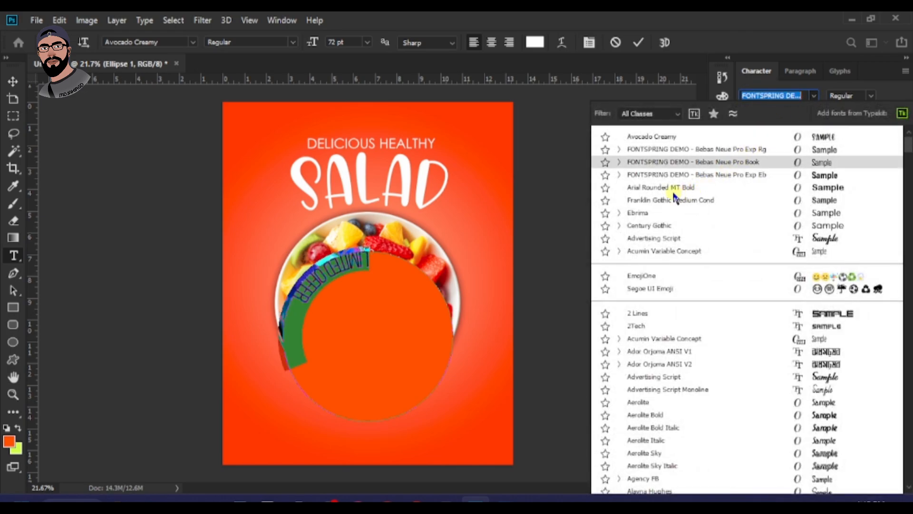
left_click(677, 222)
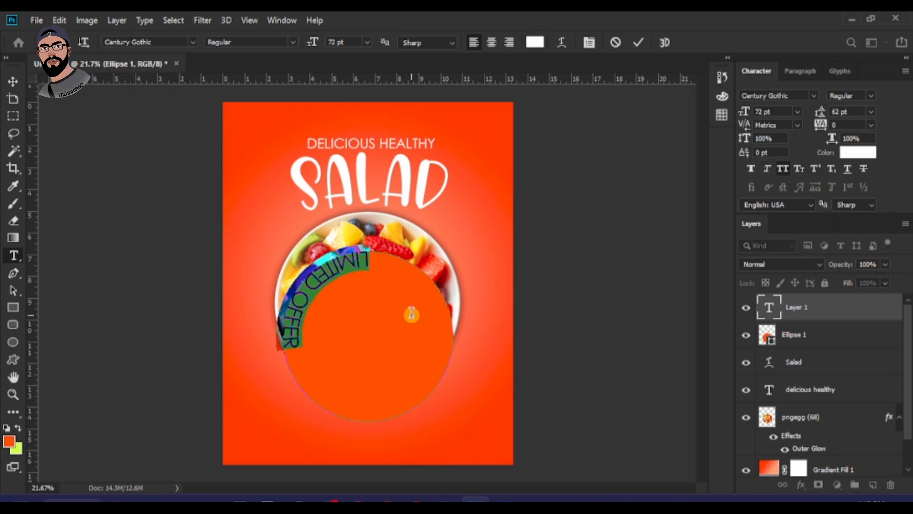
- Rotate the LIMITED OFFER path text to the circle's lower-left arc and set its tracking to 80
key("ctrl")
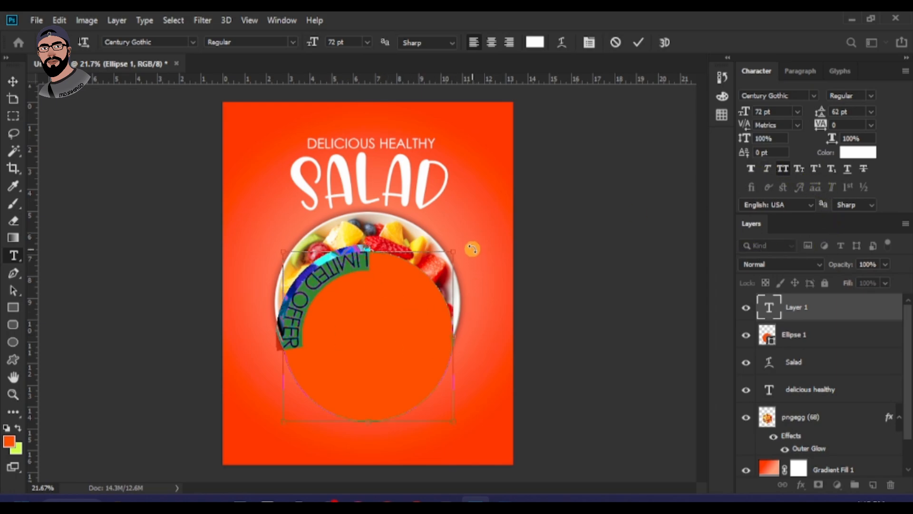
left_click_drag(473, 249, 229, 238)
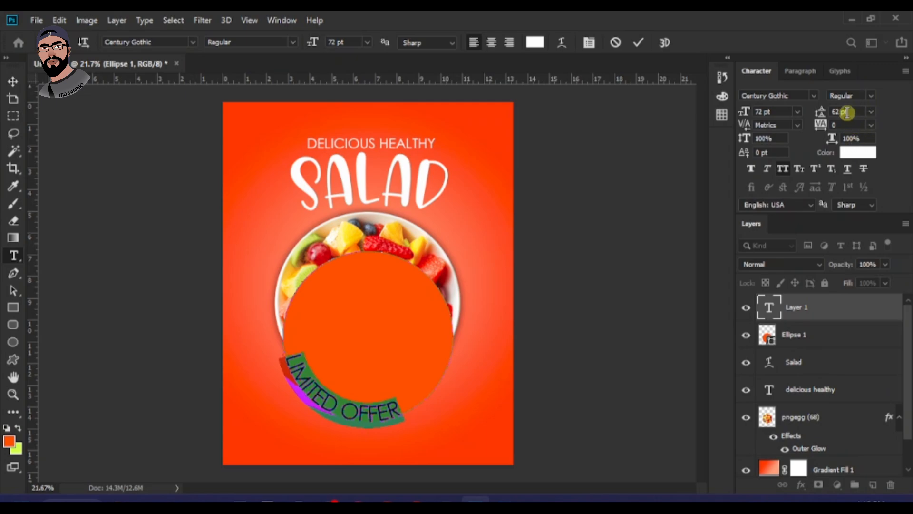
scroll(845, 124, "up", 3)
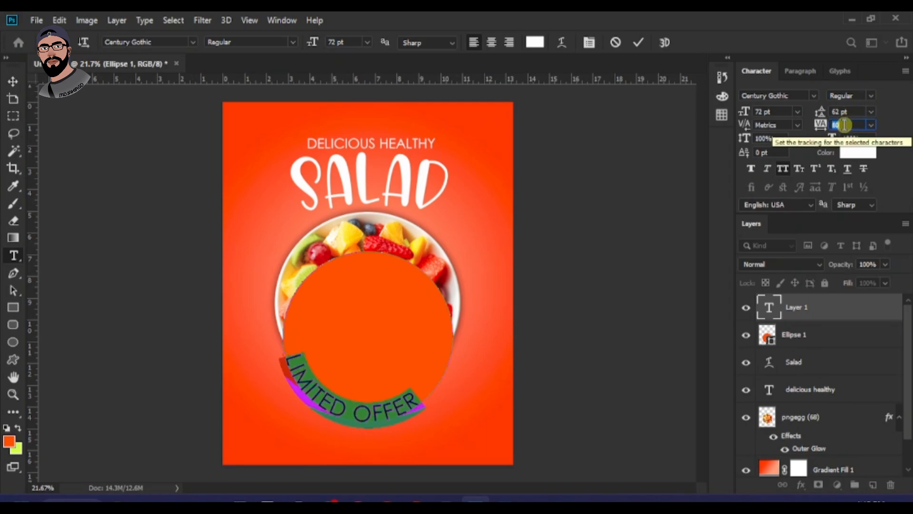
- Delete the orange circle shape, keeping the curved LIMITED OFFER text
left_click(13, 81)
left_click(408, 304)
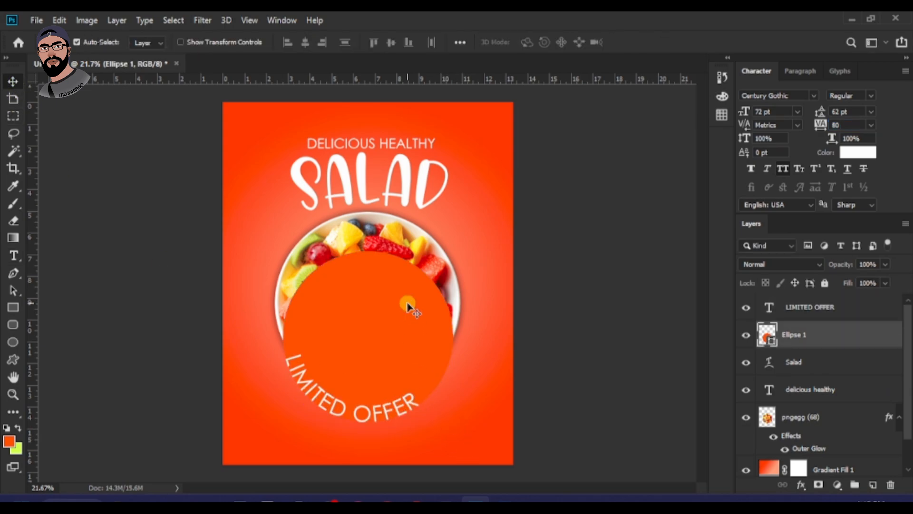
key("Delete")
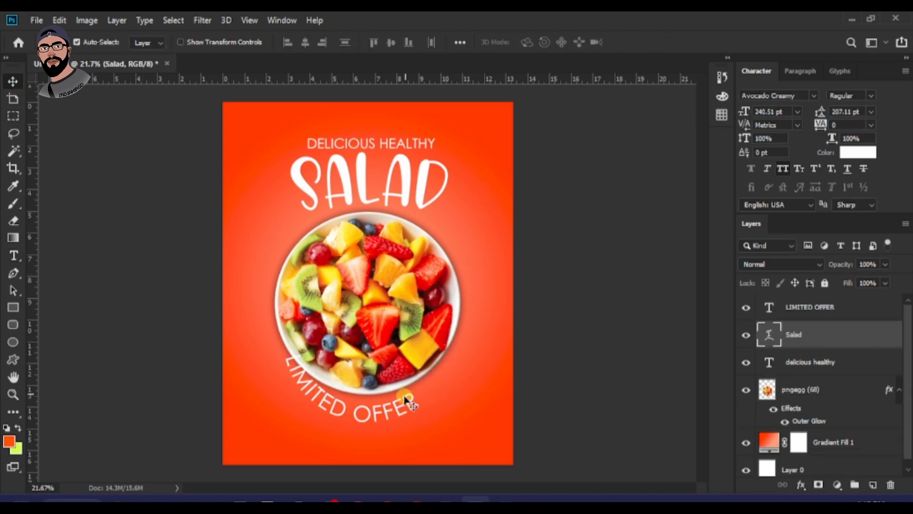
- Move the LIMITED OFFER path text, enlarge it to about 139%, and place it around the bowl's lower-left edge
left_click_drag(393, 417, 373, 413)
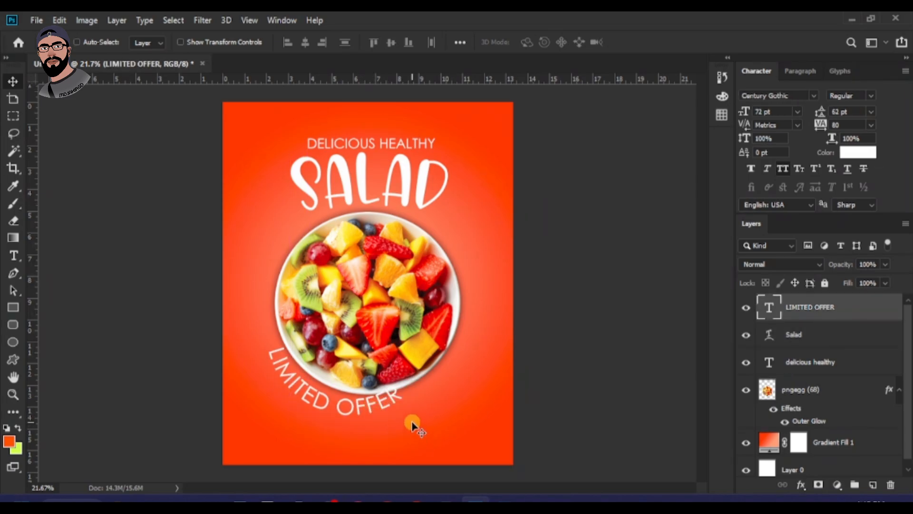
key("ctrl+t")
left_click_drag(457, 437, 492, 461)
key("ctrl+z")
scroll(428, 387, "down", 2)
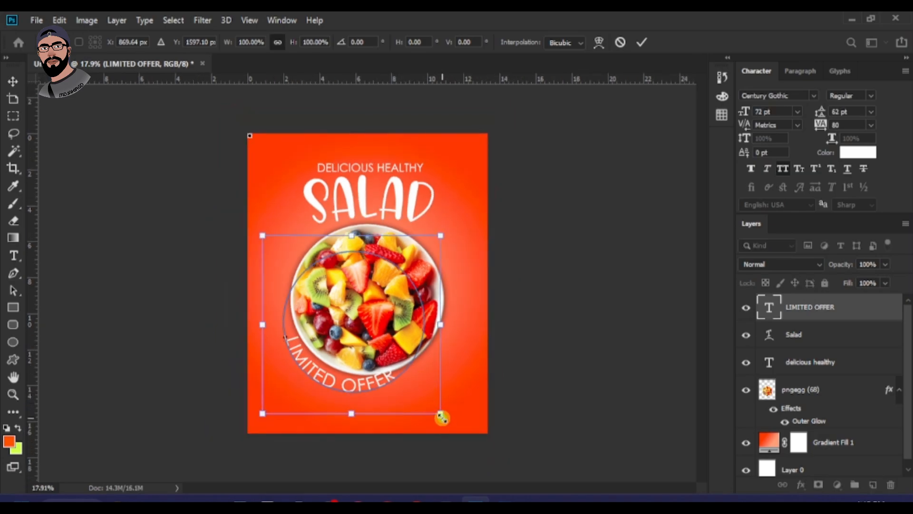
left_click_drag(442, 417, 461, 435)
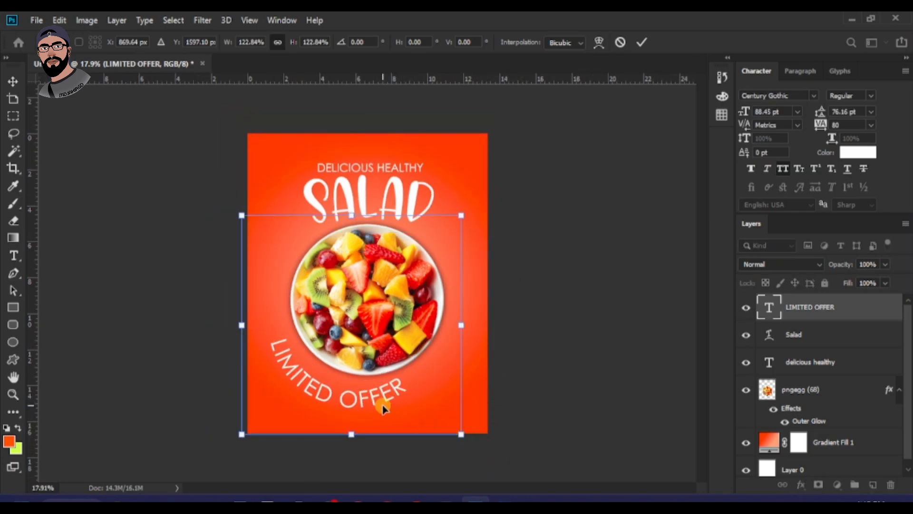
left_click_drag(382, 408, 389, 390)
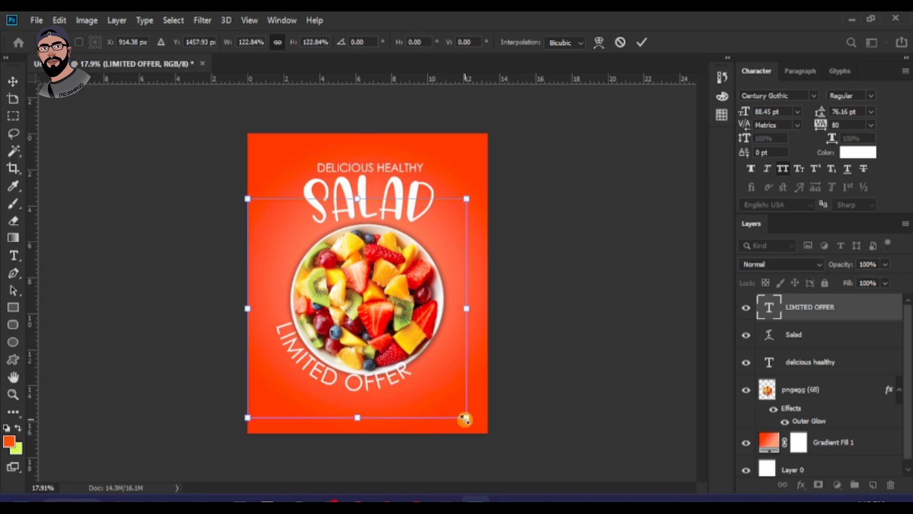
left_click_drag(465, 419, 478, 434)
left_click_drag(383, 391, 389, 392)
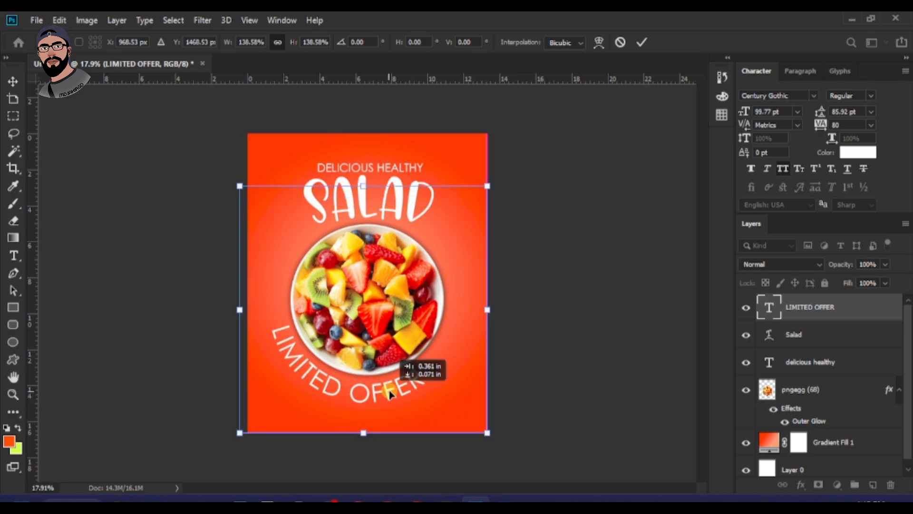
key("Return")
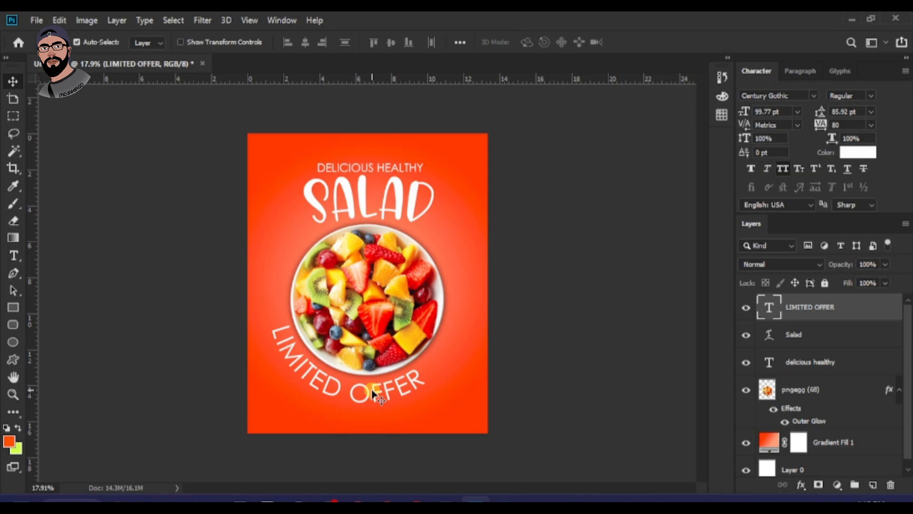
- Nudge the LIMITED OFFER path text slightly up and left to even its gap from the bowl's rim
key("shift+Up")
key("shift+Up")
key("shift+Up")
key("shift+Left")
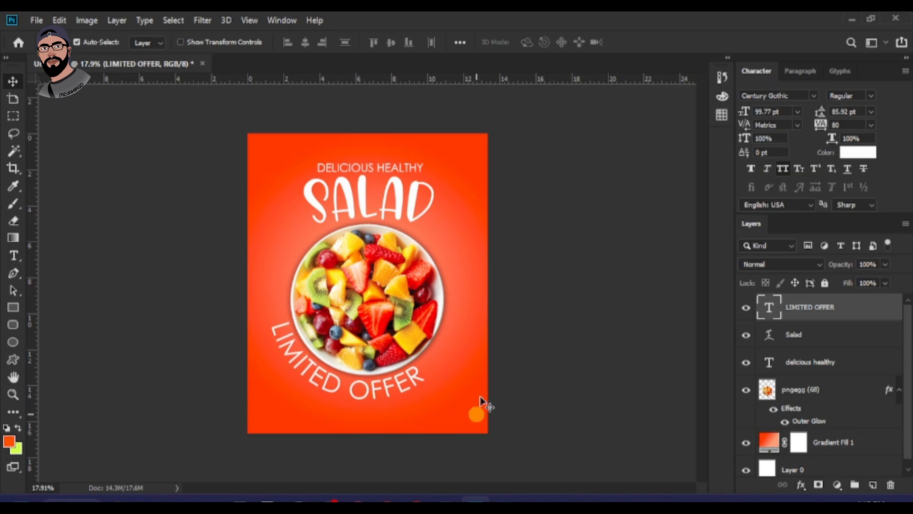
scroll(494, 306, "up", 3)
scroll(430, 308, "down", 2)
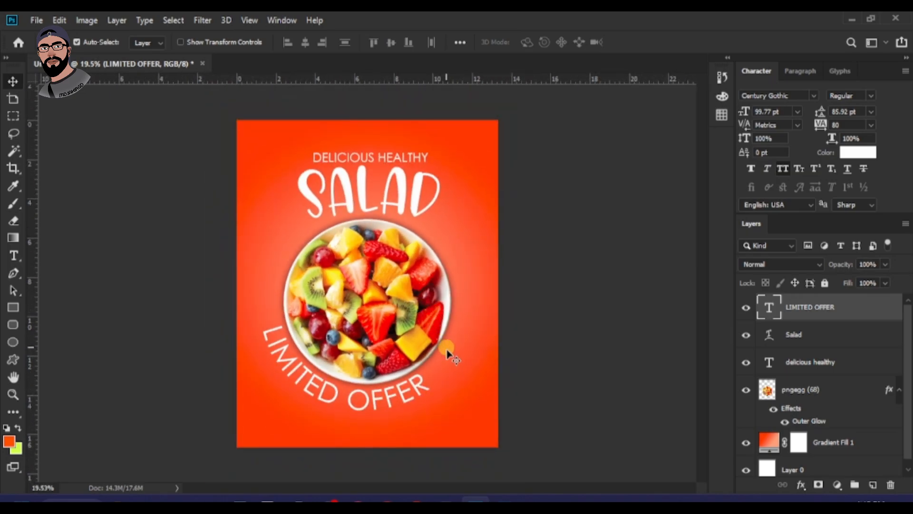
scroll(445, 347, "up", 1)
scroll(430, 302, "down", 1)
scroll(437, 243, "up", 1)
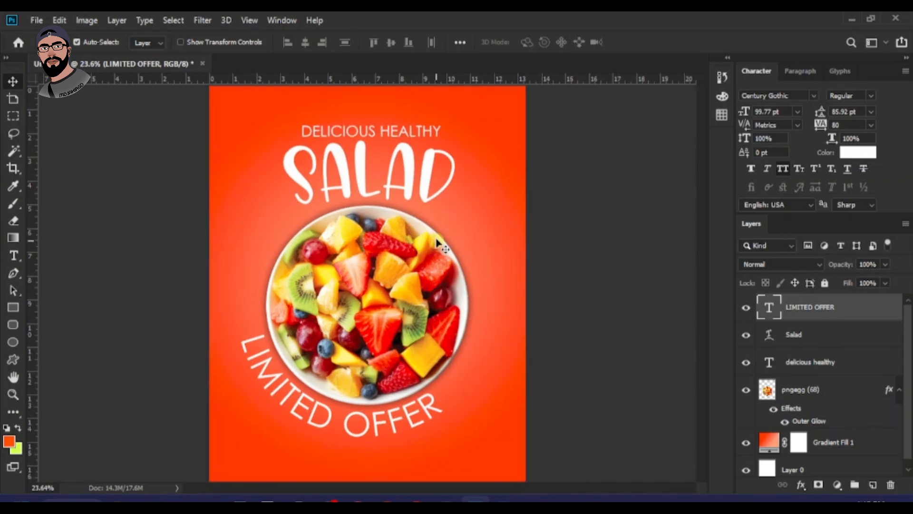
- Place the white starburst badge from the Pictures folder, shrink it, and set it over the bowl's upper-right edge
mouse_move(161, 498)
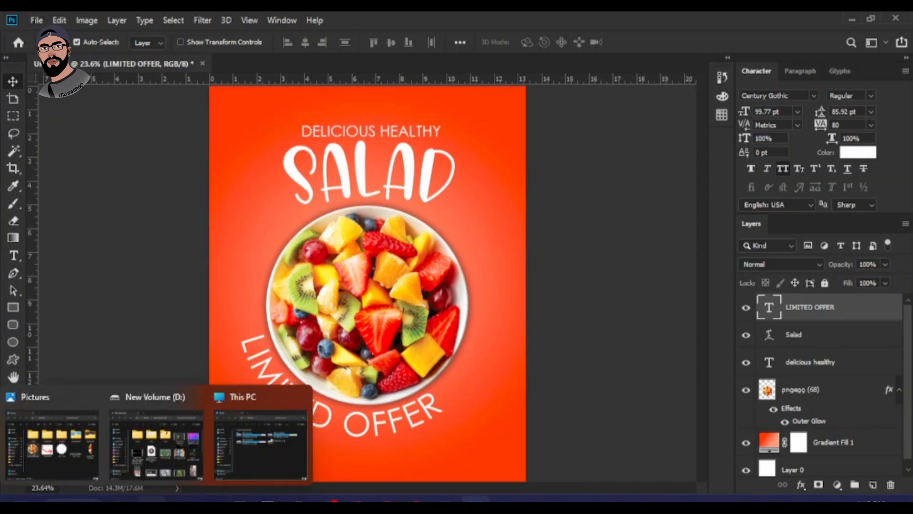
left_click(70, 447)
left_click_drag(767, 290, 420, 334)
left_click_drag(392, 275, 460, 246)
left_click_drag(499, 187, 475, 206)
double_click(451, 249)
scroll(465, 239, "up", 2)
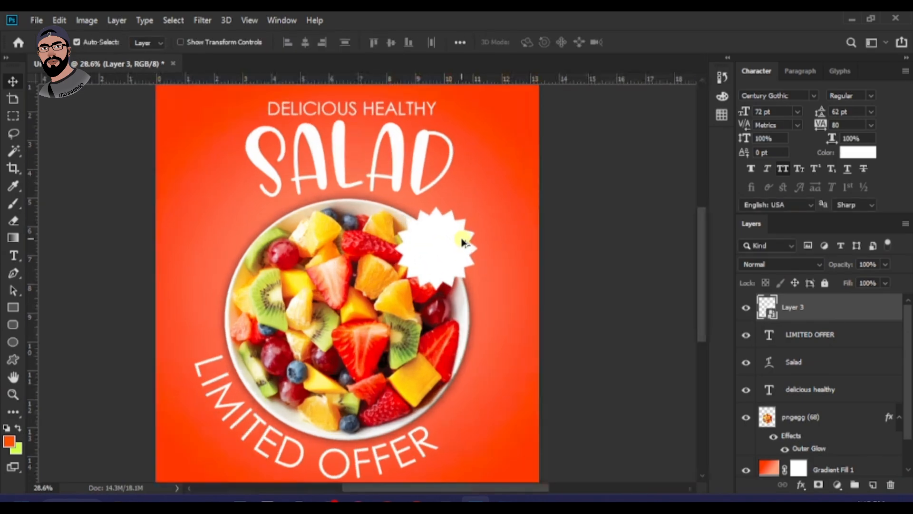
scroll(461, 238, "down", 1)
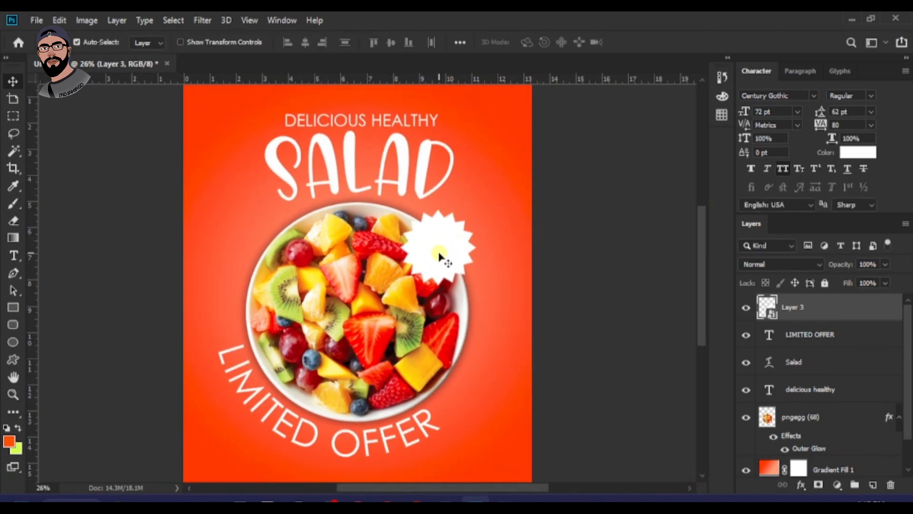
scroll(472, 258, "down", 1)
scroll(438, 242, "up", 1)
- Apply an Outer Glow layer style with 20% opacity to the white starburst badge
right_click(841, 307)
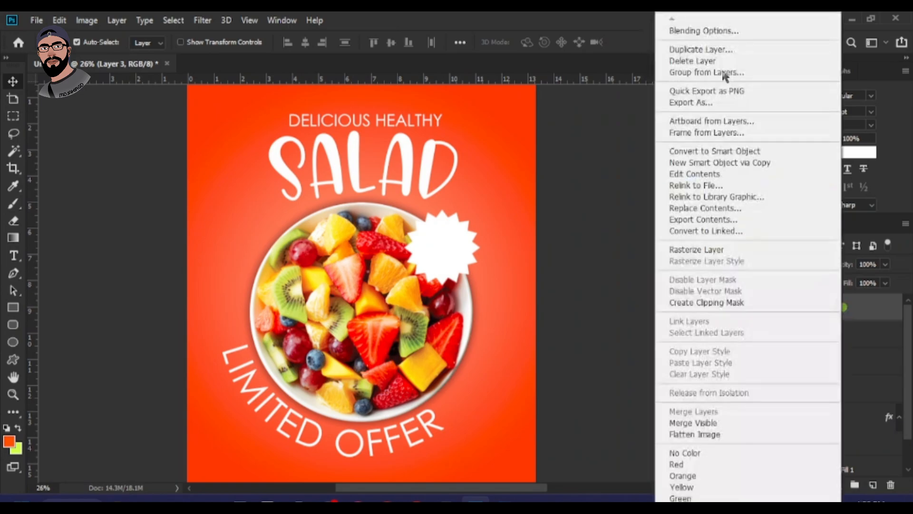
left_click(696, 35)
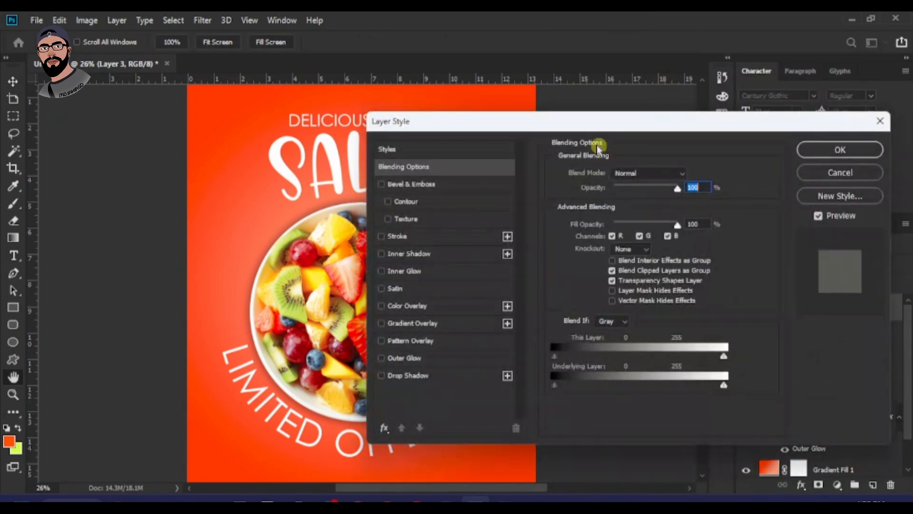
left_click_drag(578, 126, 731, 125)
left_click(561, 357)
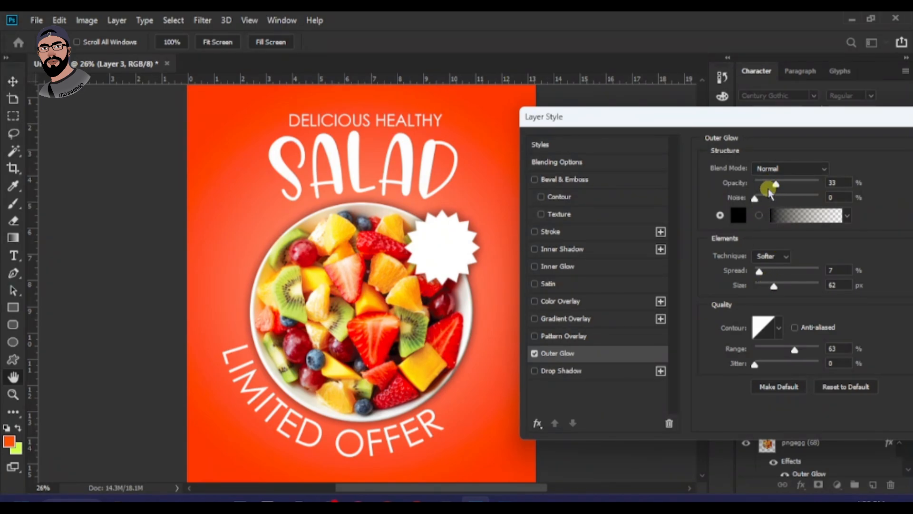
left_click_drag(776, 183, 767, 184)
left_click_drag(764, 123, 608, 124)
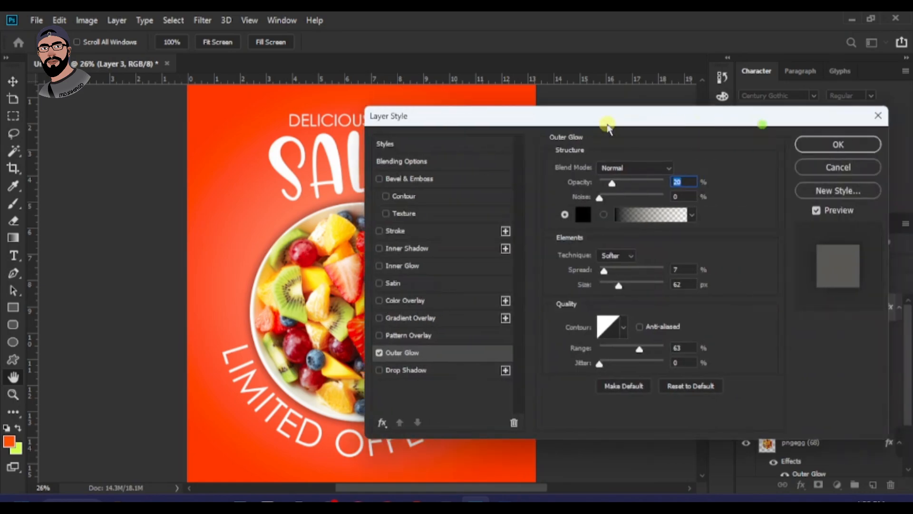
left_click(838, 144)
key("v")
scroll(440, 236, "up", 2)
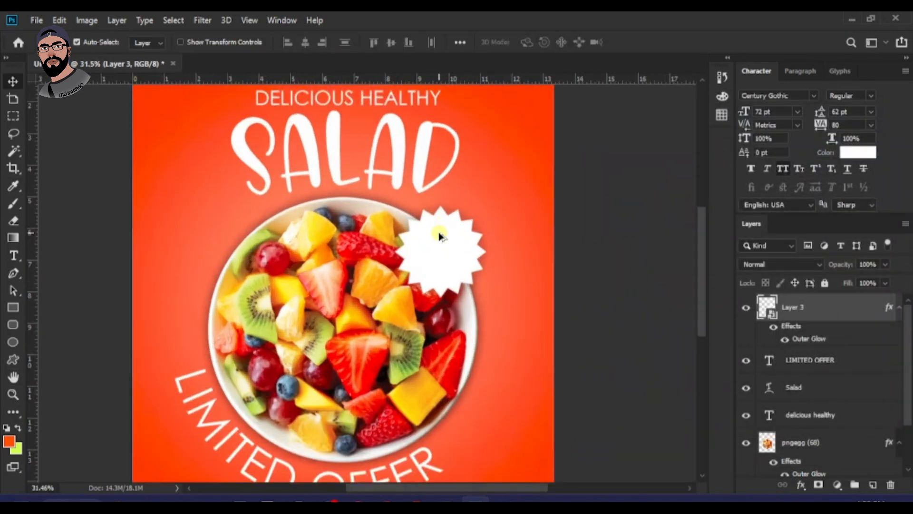
scroll(436, 263, "down", 1)
scroll(430, 283, "up", 2)
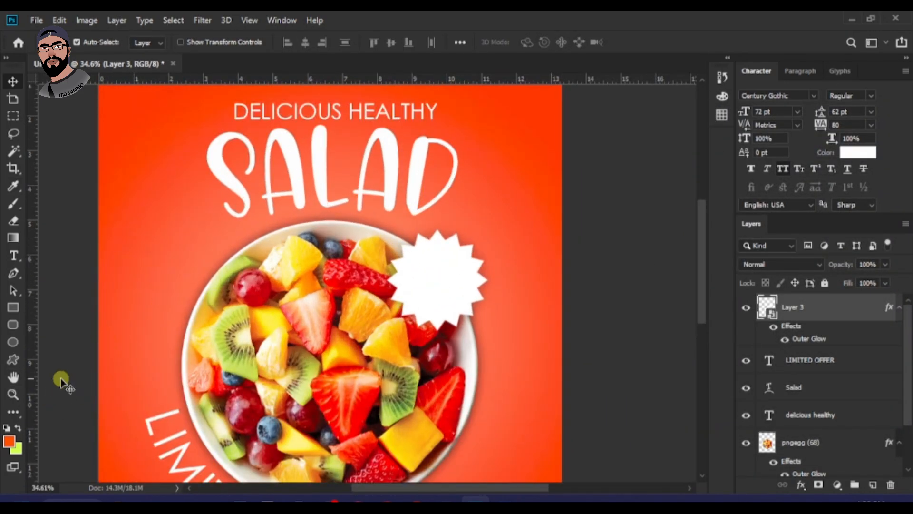
- Add the text "50% OFF" on two lines and move it onto the starburst badge
left_click(645, 336)
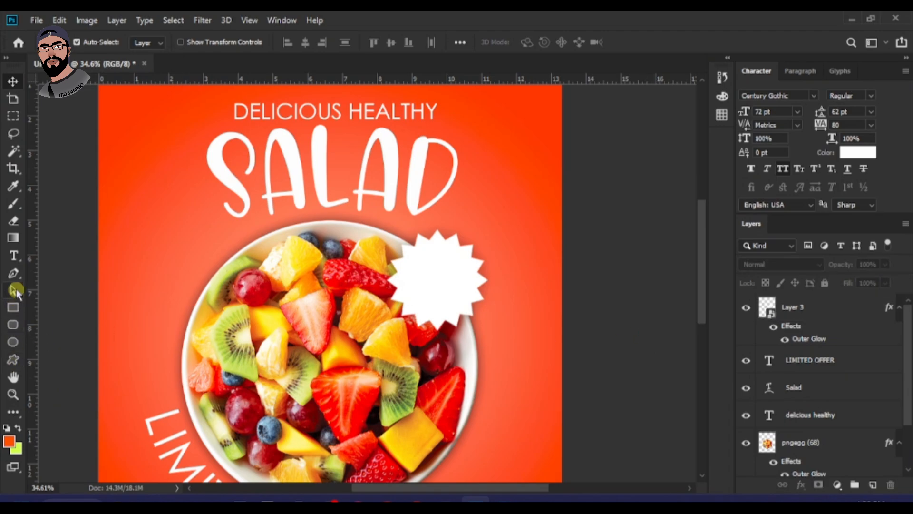
left_click(14, 257)
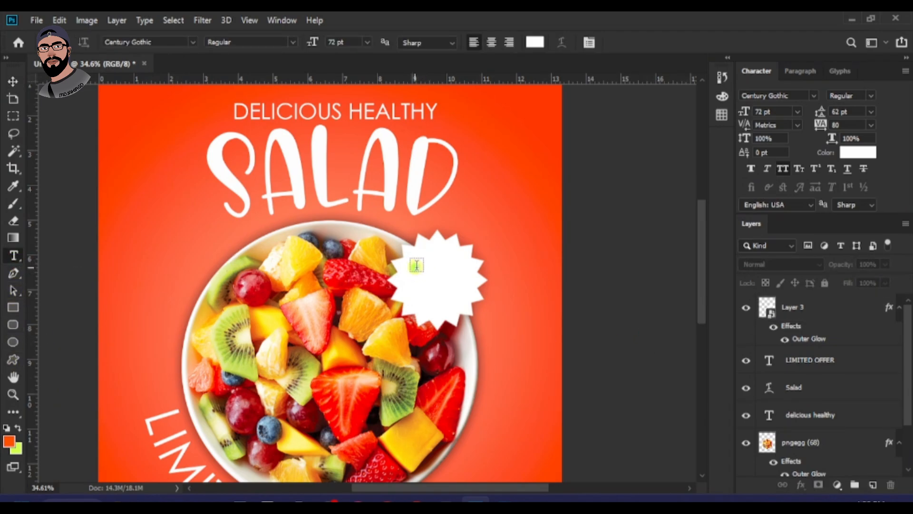
left_click(416, 265)
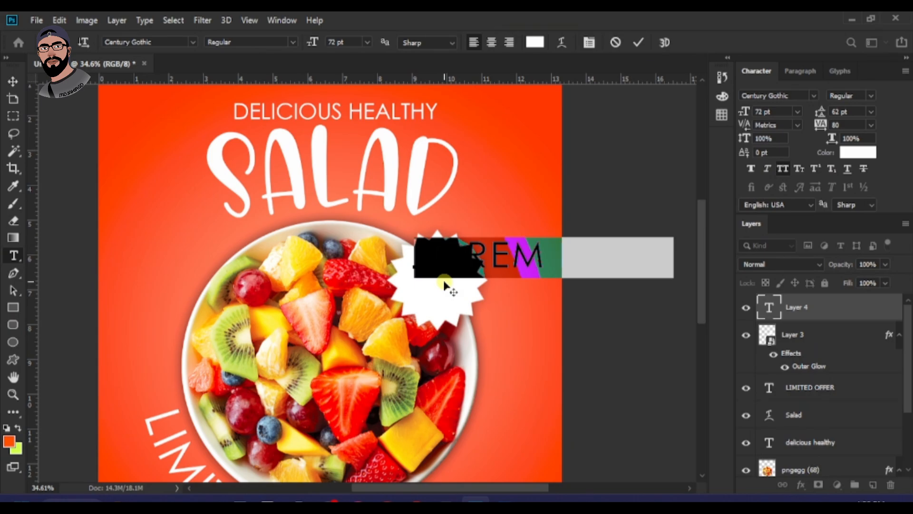
key("BackSpace")
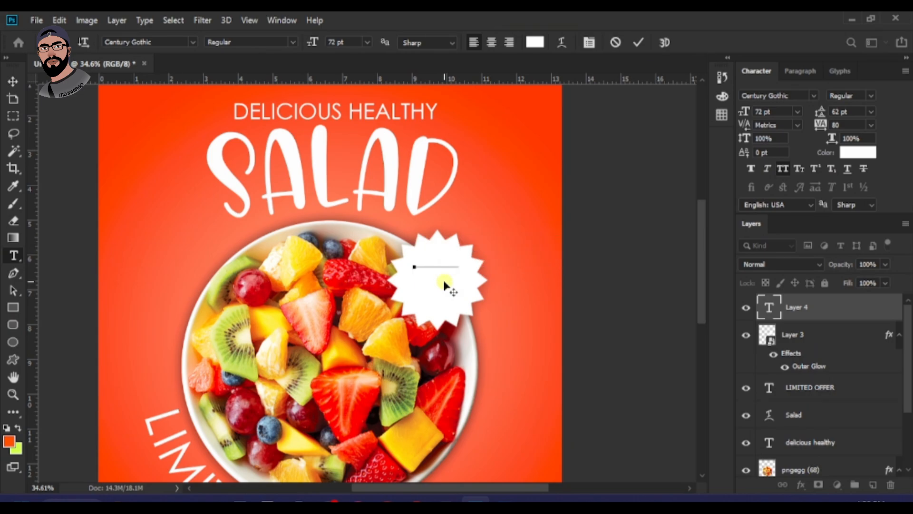
type("%")
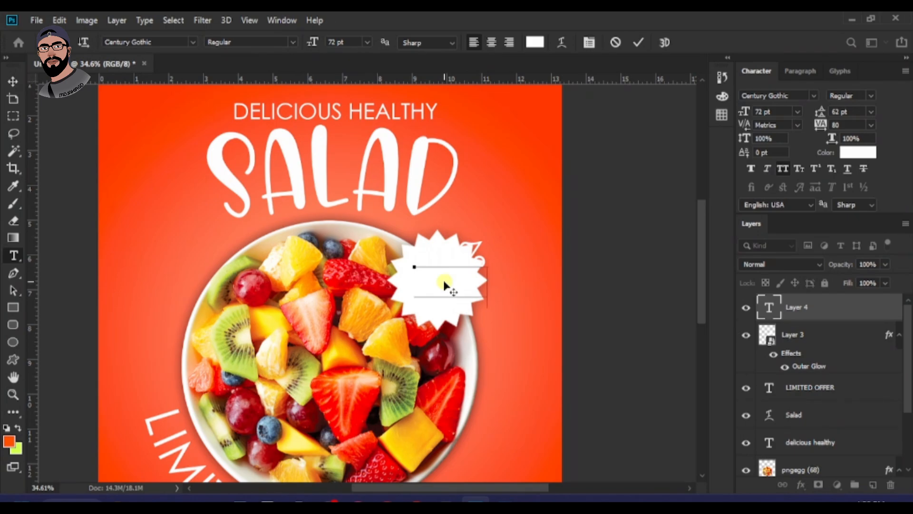
left_click(16, 81)
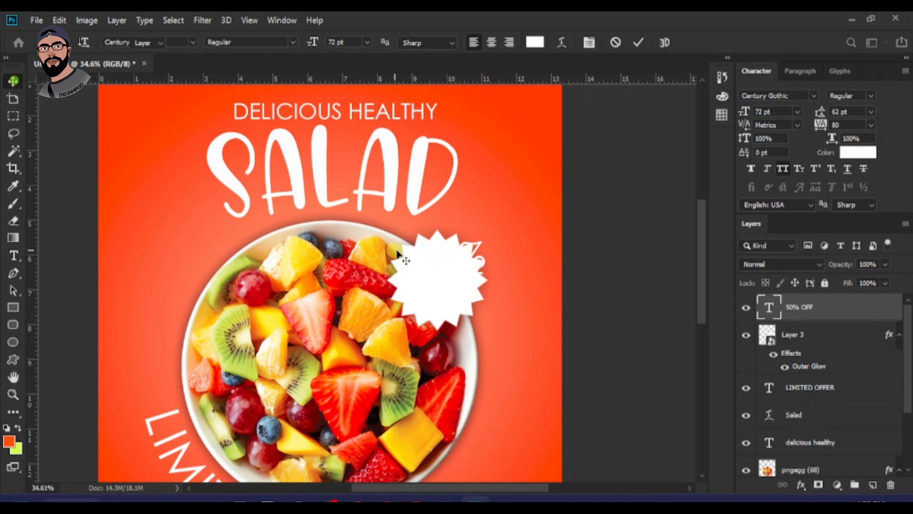
left_click(445, 268)
key("Return")
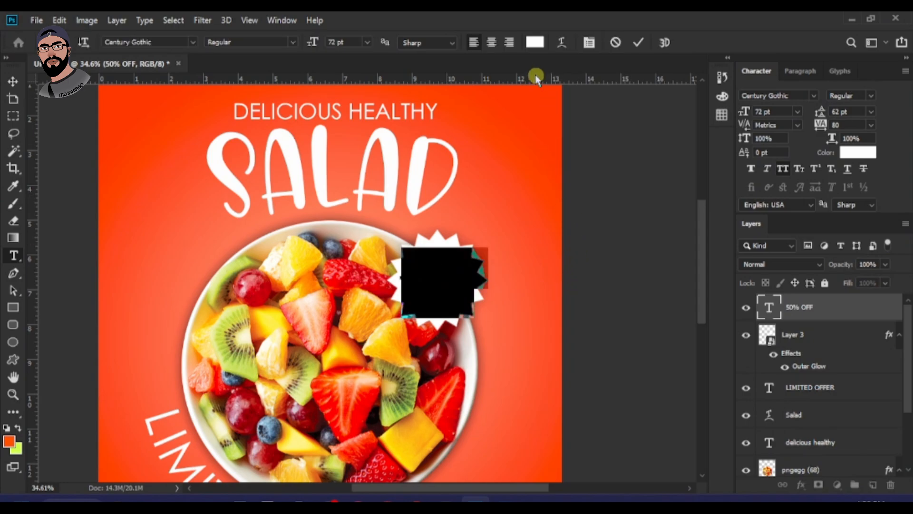
- Recolor the 50% OFF text with the red-orange sampled from the poster background and set its style to Bold
left_click(535, 42)
left_click(495, 139)
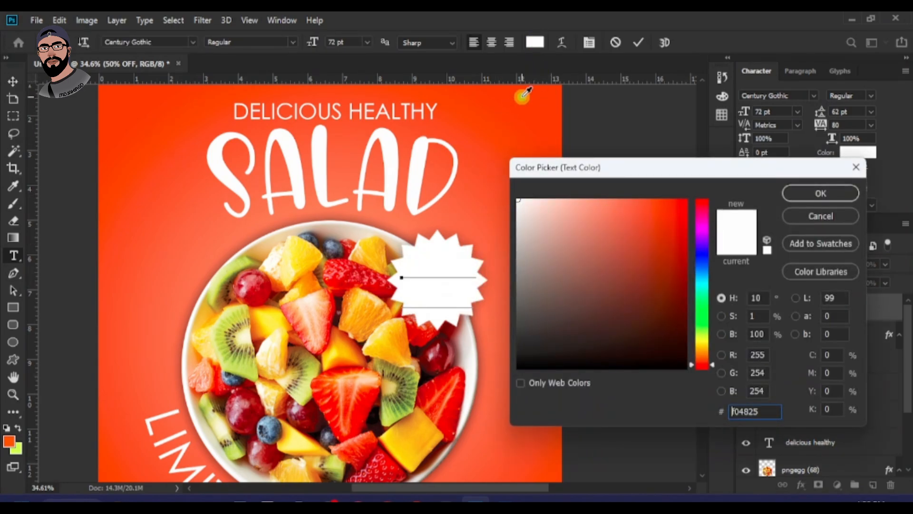
left_click(821, 194)
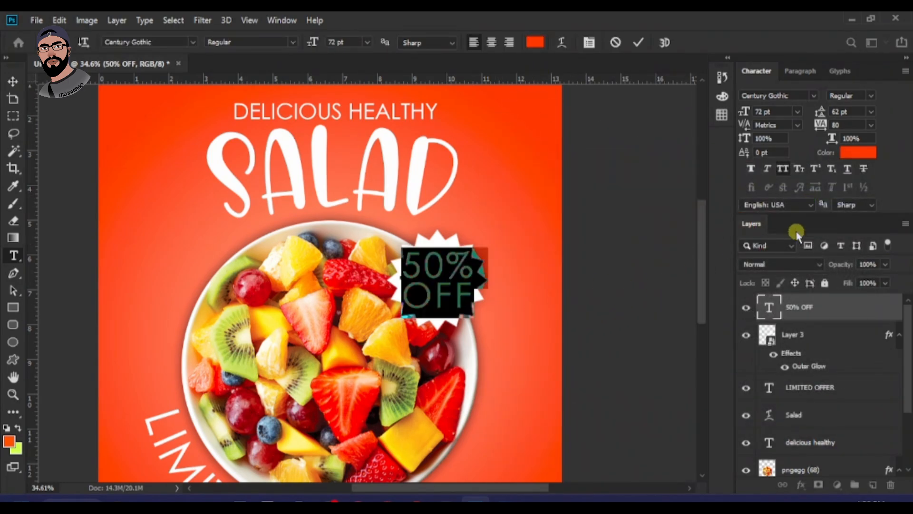
left_click(872, 96)
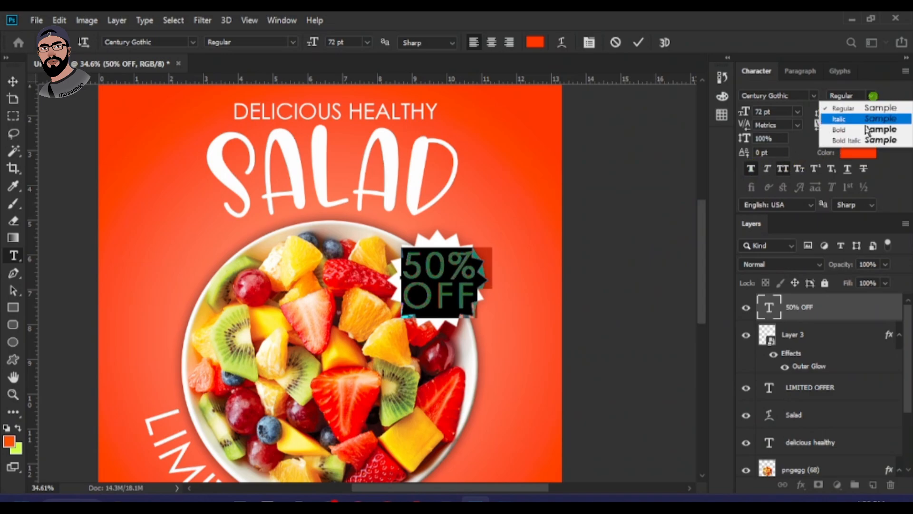
left_click(838, 130)
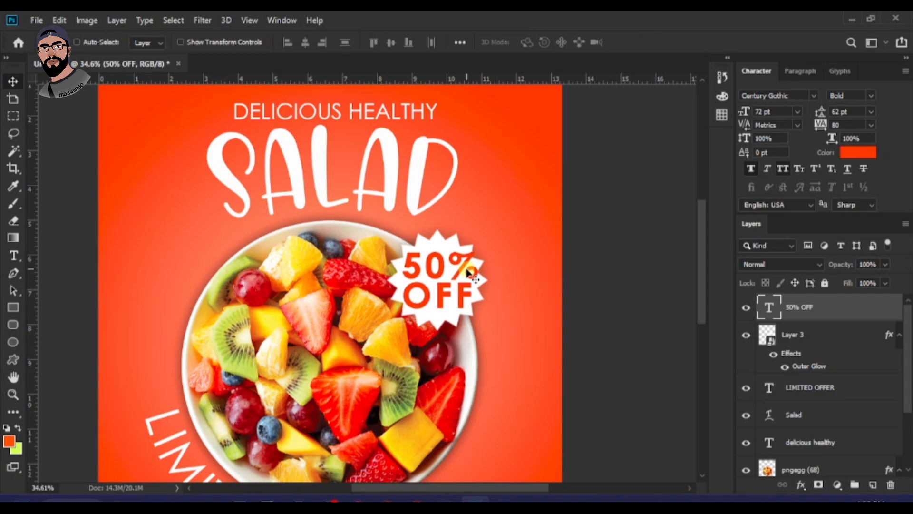
- Scale the 50% OFF text down to about 58 pt so it fits inside the starburst badge
key("ctrl+t")
left_click_drag(483, 250, 469, 258)
double_click(452, 268)
scroll(494, 244, "down", 4)
scroll(495, 245, "down", 2)
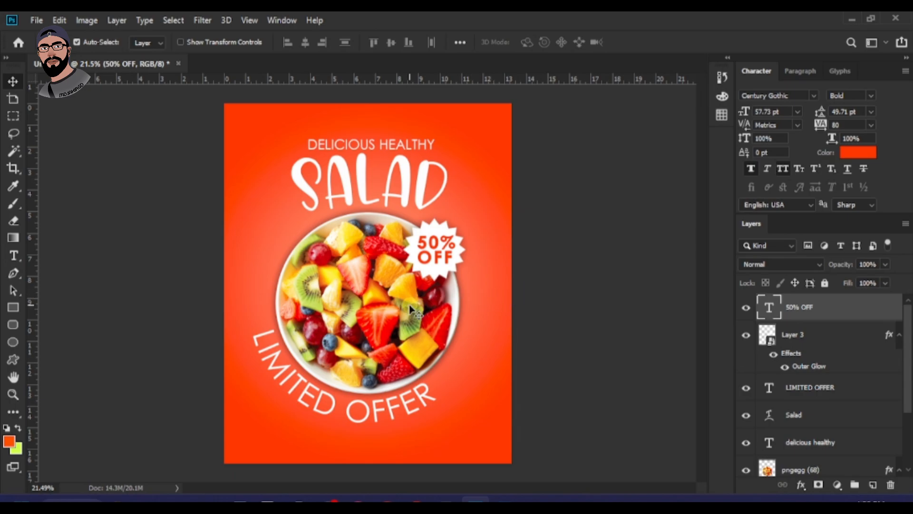
scroll(477, 421, "up", 4)
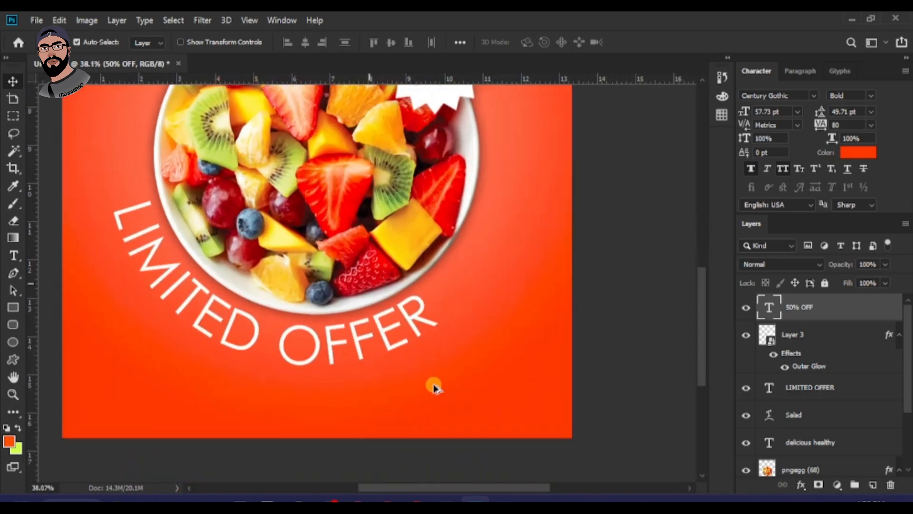
scroll(481, 393, "down", 1)
scroll(475, 376, "down", 2)
scroll(508, 232, "up", 2)
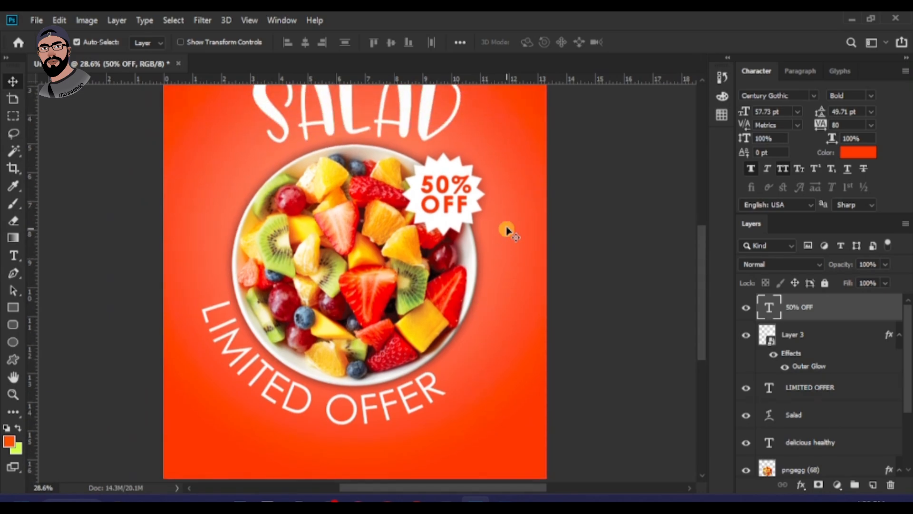
scroll(507, 231, "up", 2)
scroll(468, 232, "down", 2)
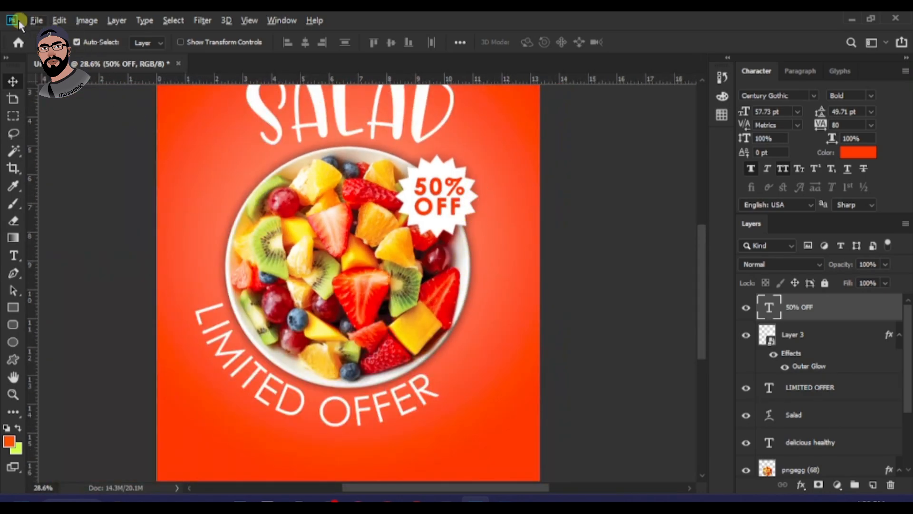
- Place the curved arrow image from the Pictures folder beside the bowl's right edge, scaled down and rotated
mouse_move(121, 499)
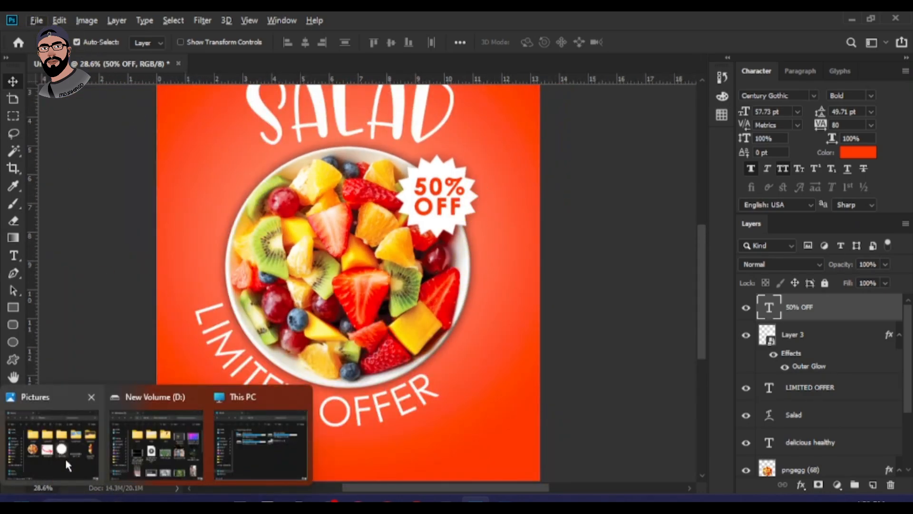
left_click(67, 465)
left_click_drag(689, 290, 383, 340)
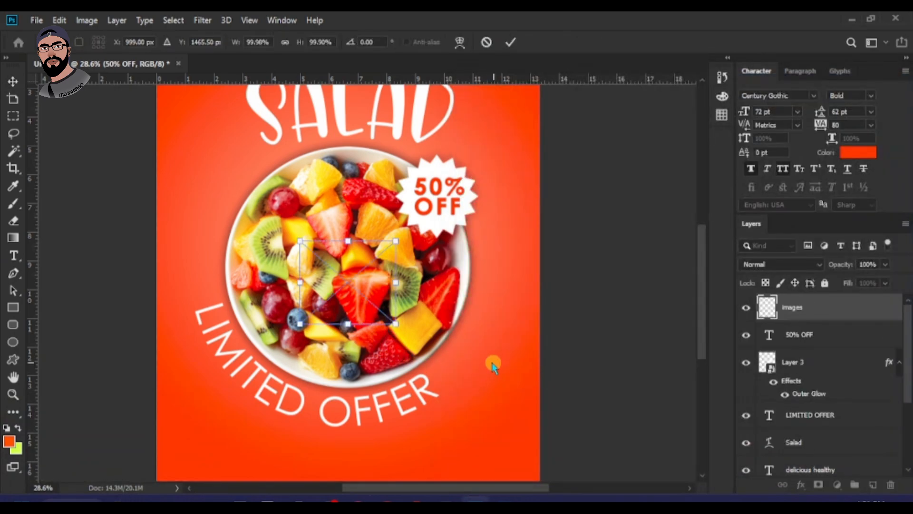
left_click_drag(368, 302, 457, 316)
left_click_drag(498, 343, 502, 264)
key("Return")
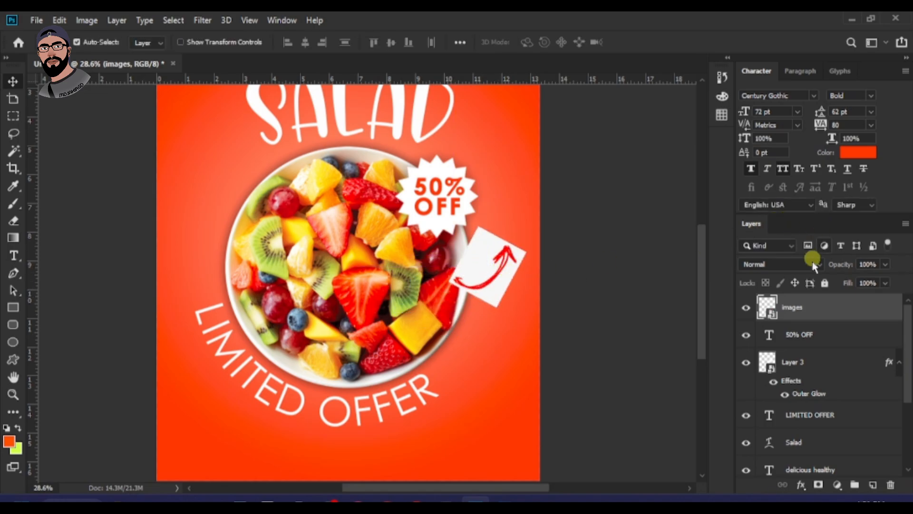
- Set the arrow image's blend mode to Divide and rotate it to about -112° so it points up toward the 50% OFF badge
left_click(819, 265)
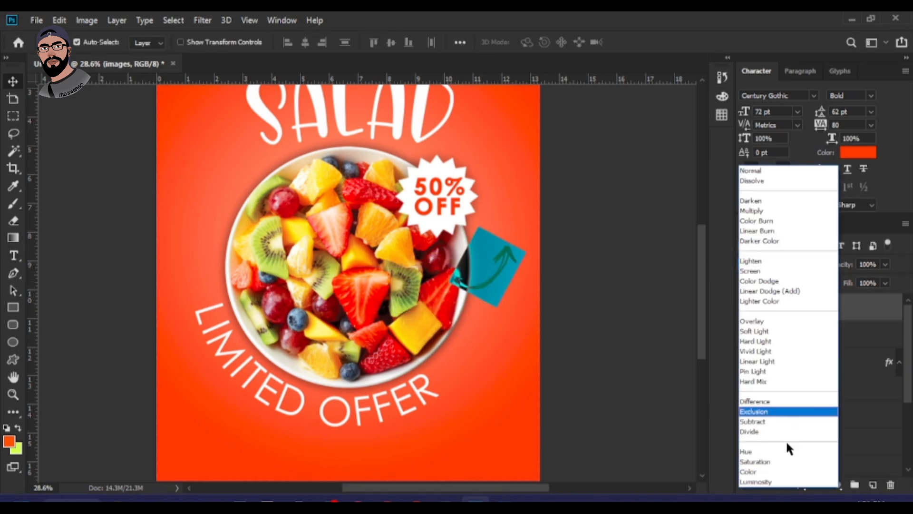
left_click(761, 433)
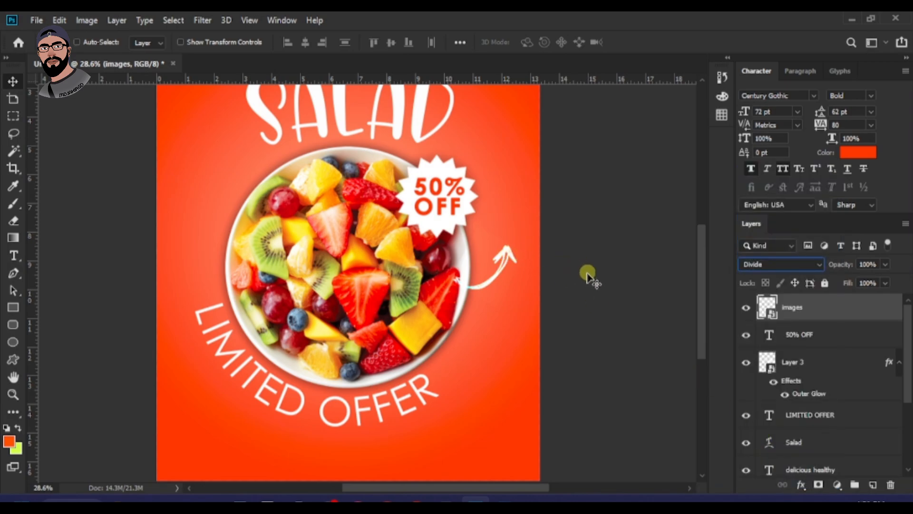
key("ctrl+t")
left_click_drag(528, 238, 494, 227)
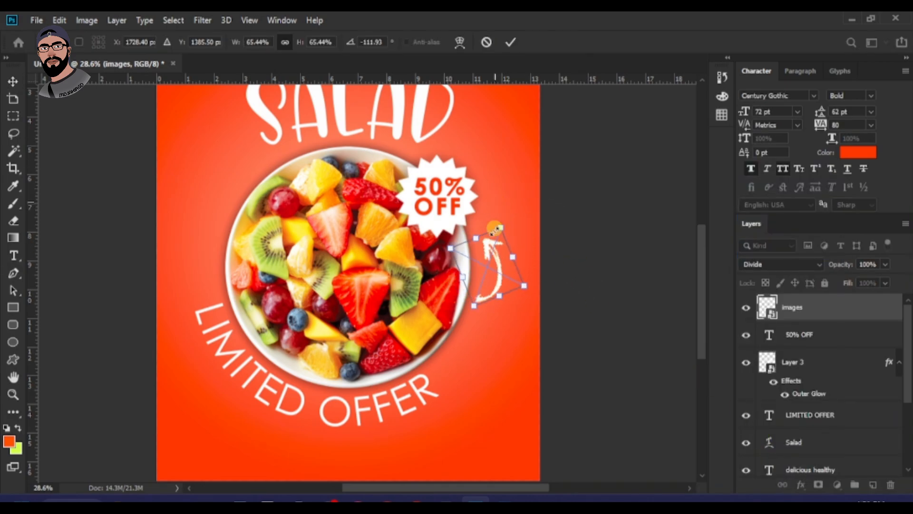
left_click_drag(494, 265, 500, 246)
key("Return")
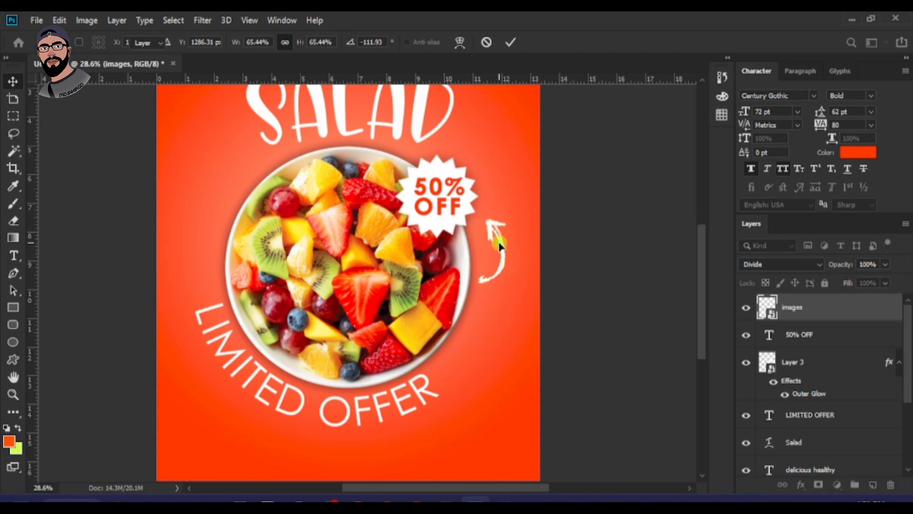
- Draw a rectangle of about 403 x 105 px near the poster's lower-right corner and fill it with white
scroll(541, 291, "down", 5)
scroll(485, 360, "up", 5)
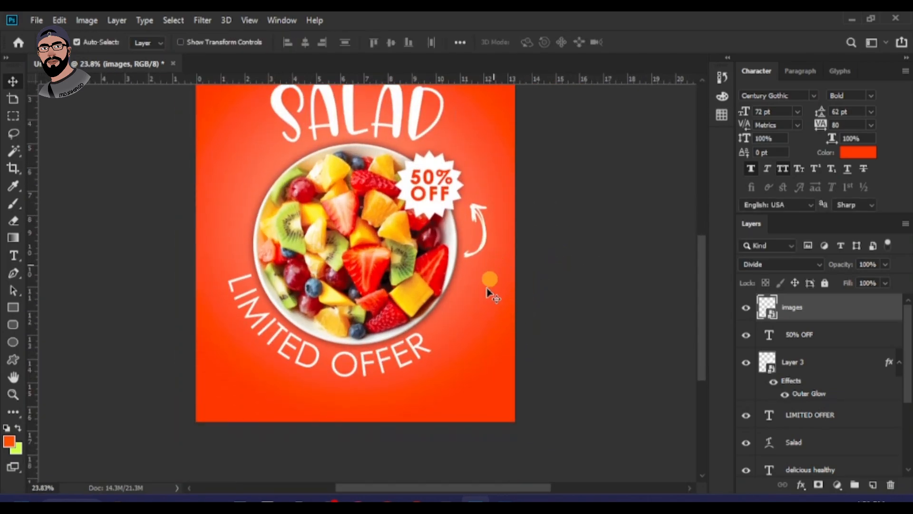
left_click(14, 310)
scroll(428, 353, "up", 1)
left_click_drag(415, 359, 513, 384)
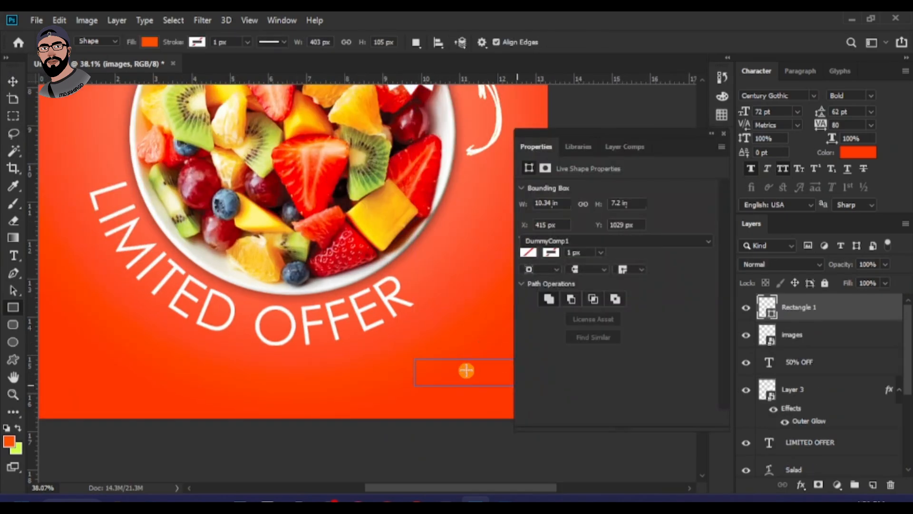
left_click(529, 232)
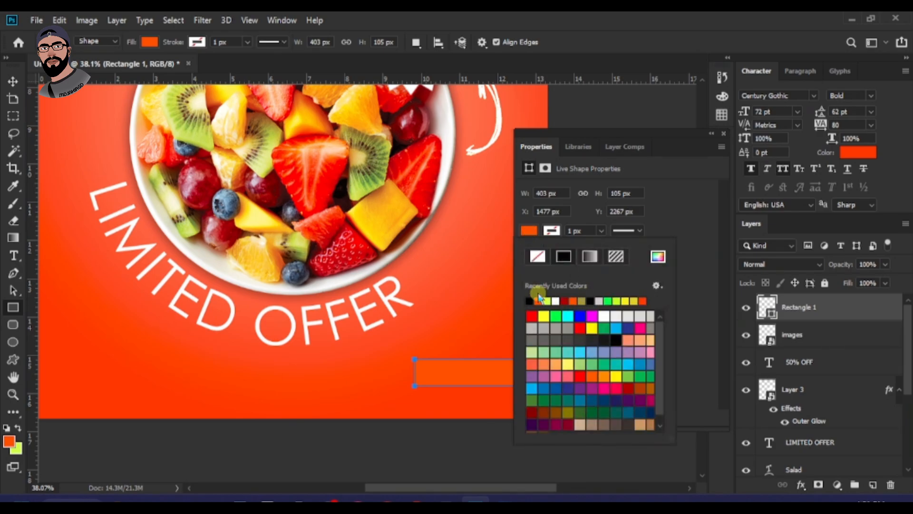
left_click(561, 299)
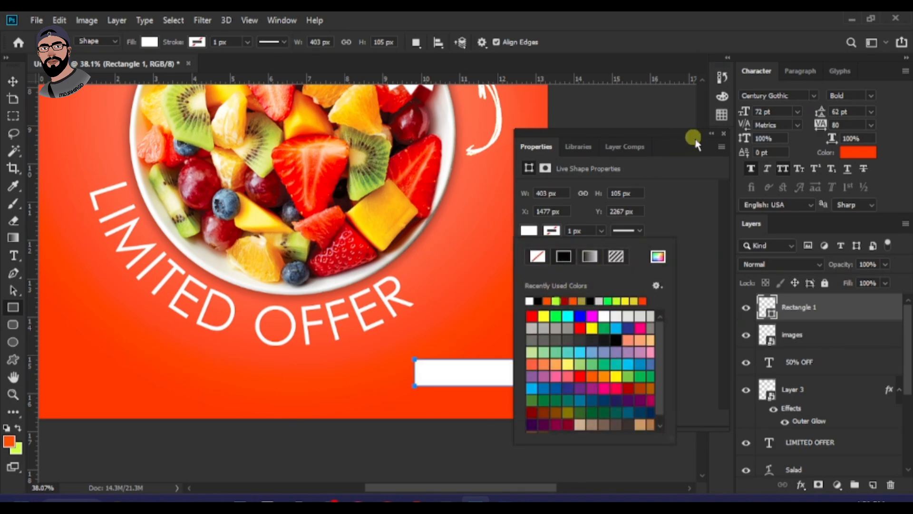
left_click(723, 137)
- Add the text "ORDER NOW" from the clipboard history over the white rectangle
scroll(534, 374, "up", 2)
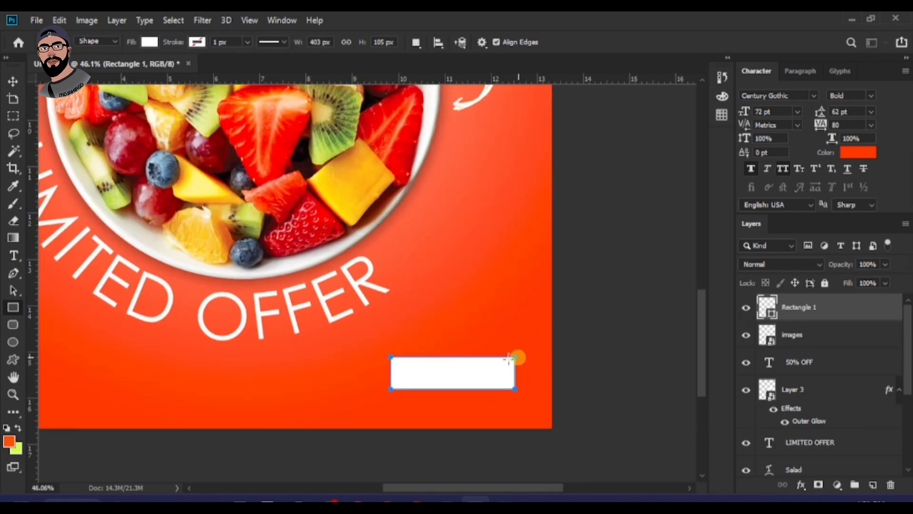
left_click(12, 83)
left_click(14, 255)
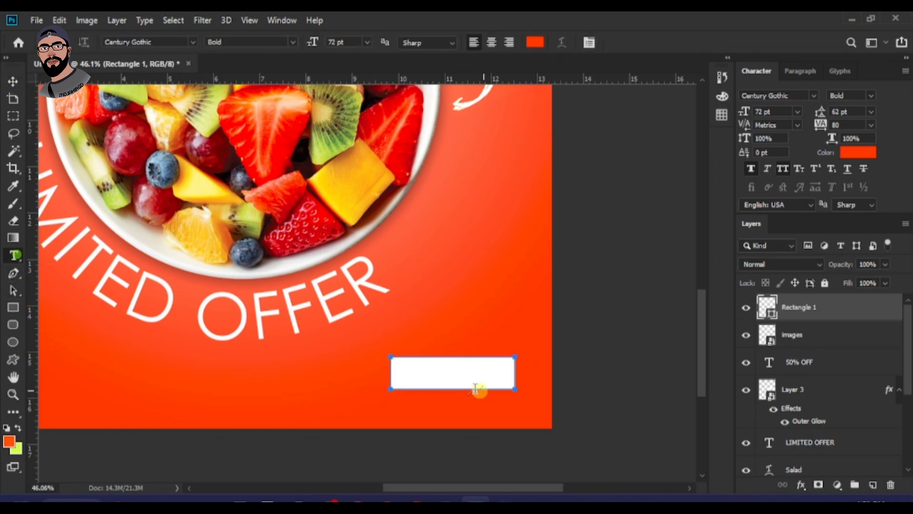
scroll(478, 389, "up", 1)
left_click(14, 83)
left_click(583, 222)
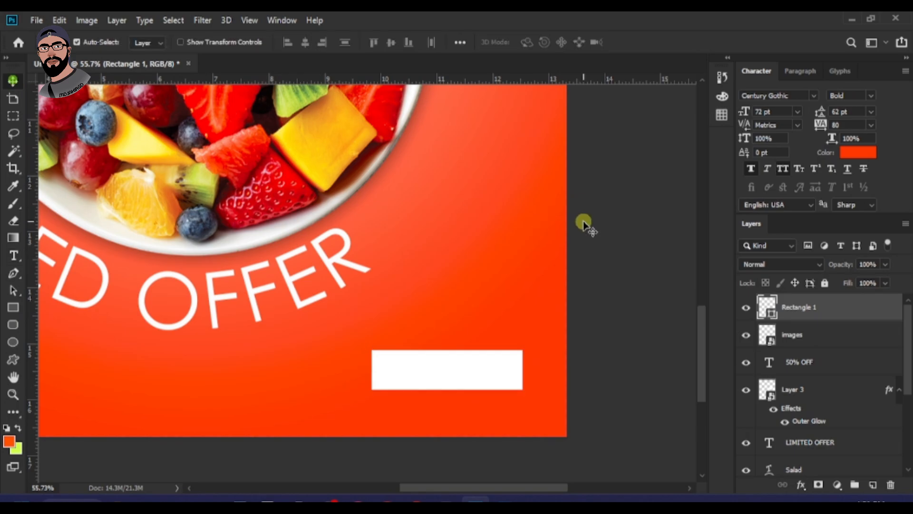
left_click(13, 256)
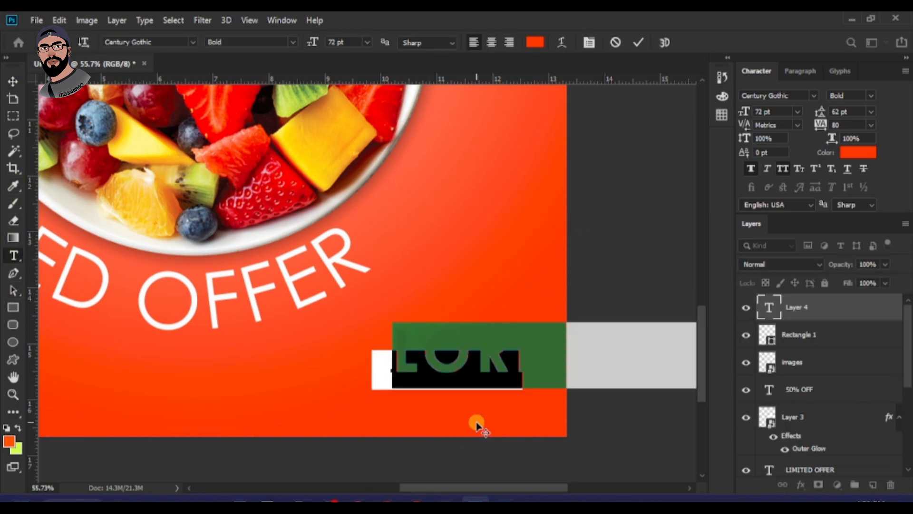
key("super+v")
scroll(809, 438, "down", 5)
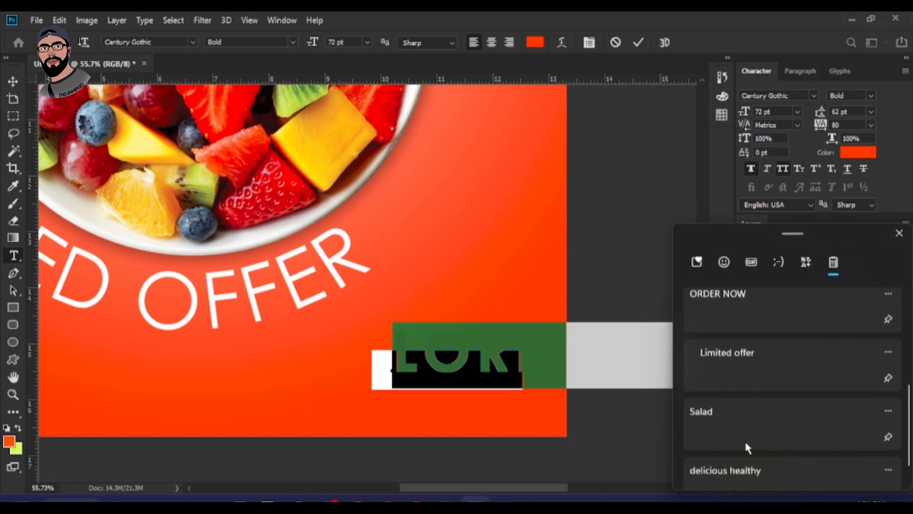
scroll(745, 443, "down", 1)
scroll(746, 374, "up", 5)
scroll(747, 373, "down", 2)
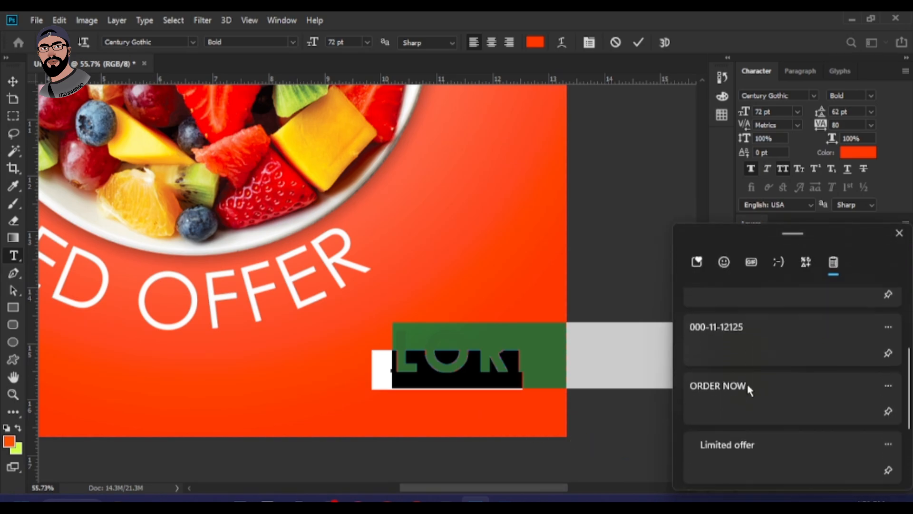
left_click(745, 393)
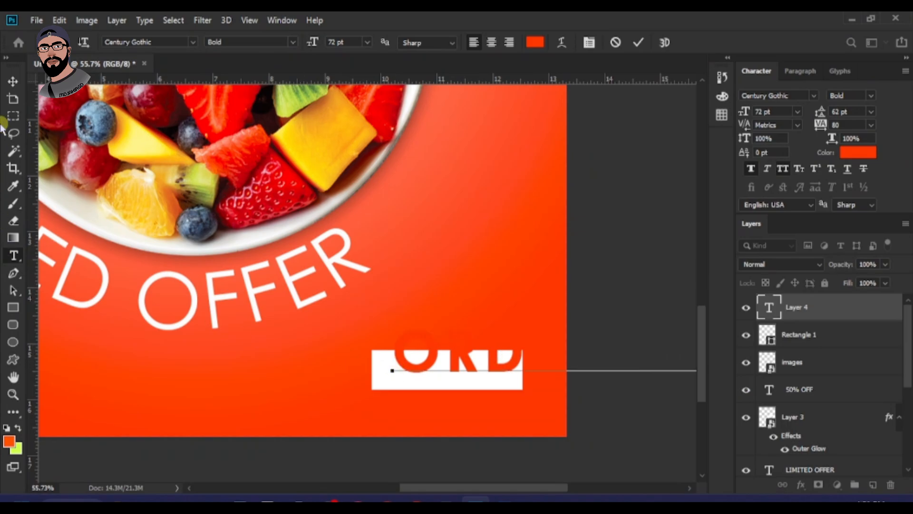
left_click(13, 82)
- Scale the ORDER NOW text down to about 25 pt and fit it inside the white rectangle
left_click_drag(436, 366, 401, 368)
key("ctrl+t")
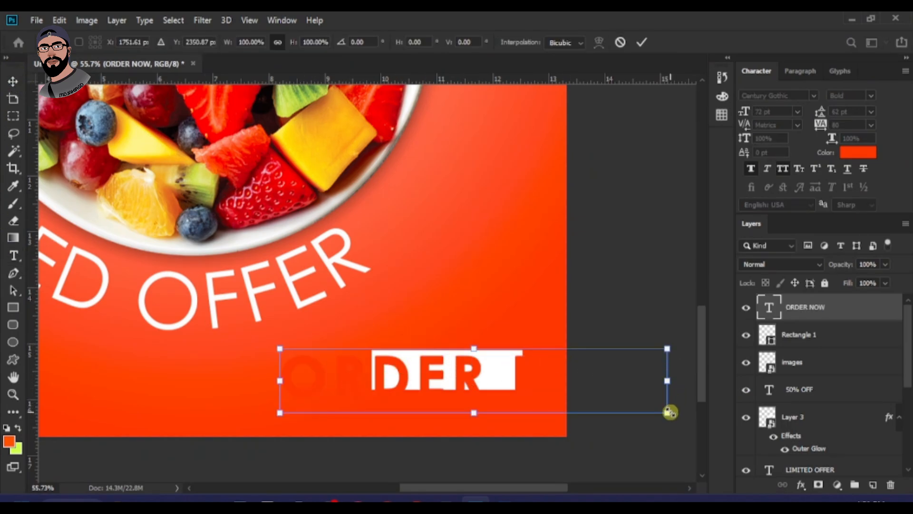
left_click_drag(670, 412, 479, 376)
scroll(479, 376, "up", 3)
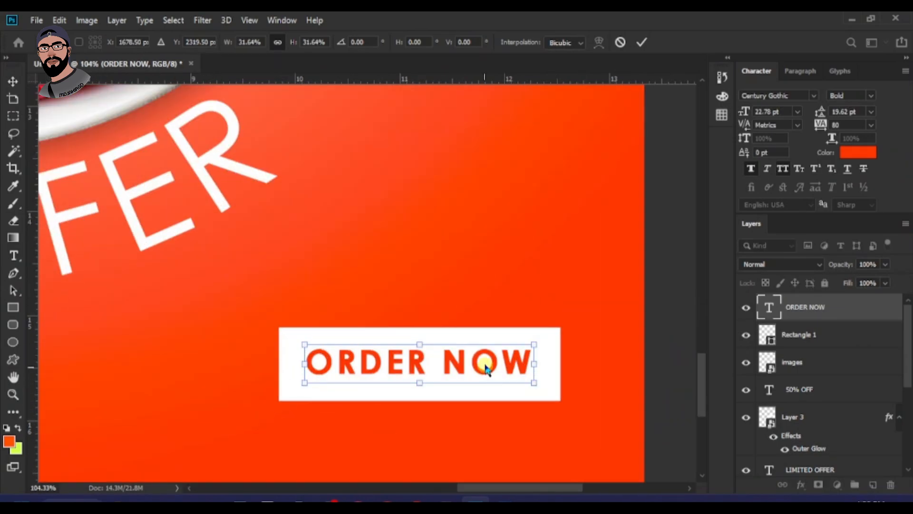
left_click_drag(494, 372, 545, 392)
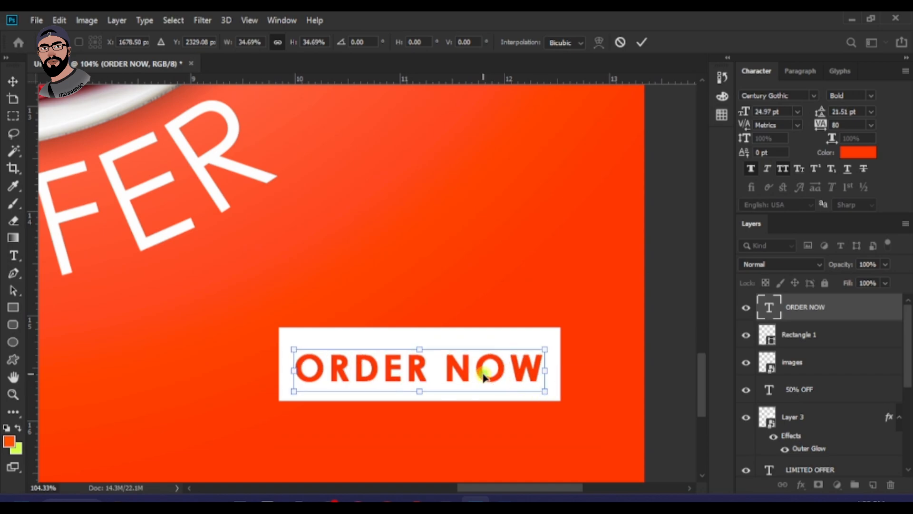
key("Return")
- Reduce the white rectangle's height to about 76% and nudge the ORDER NOW text to center it inside
left_click(487, 335)
key("ctrl+t")
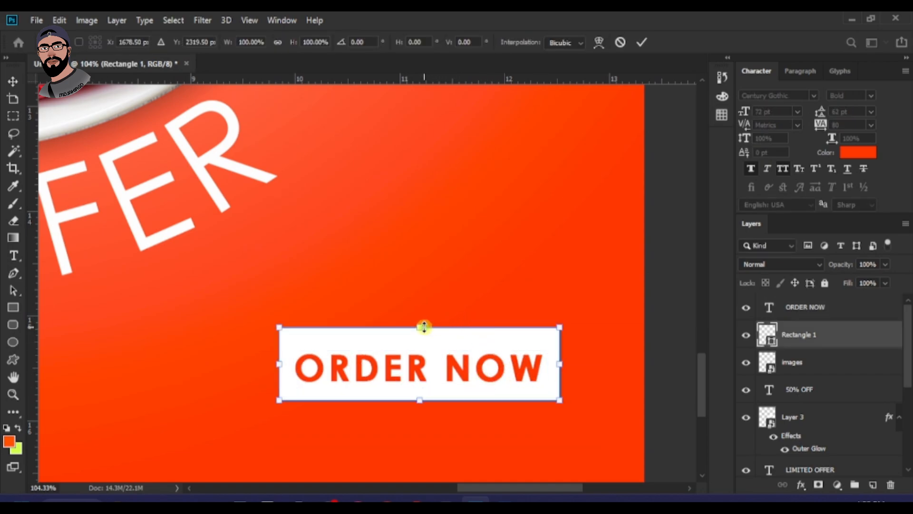
left_click_drag(424, 327, 423, 336)
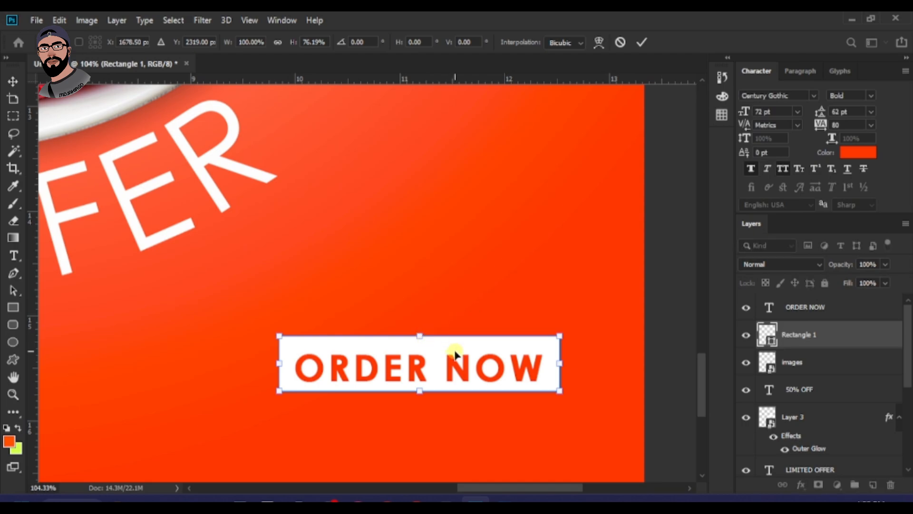
key("Return")
left_click_drag(456, 370, 454, 369)
key("Up")
key("Up")
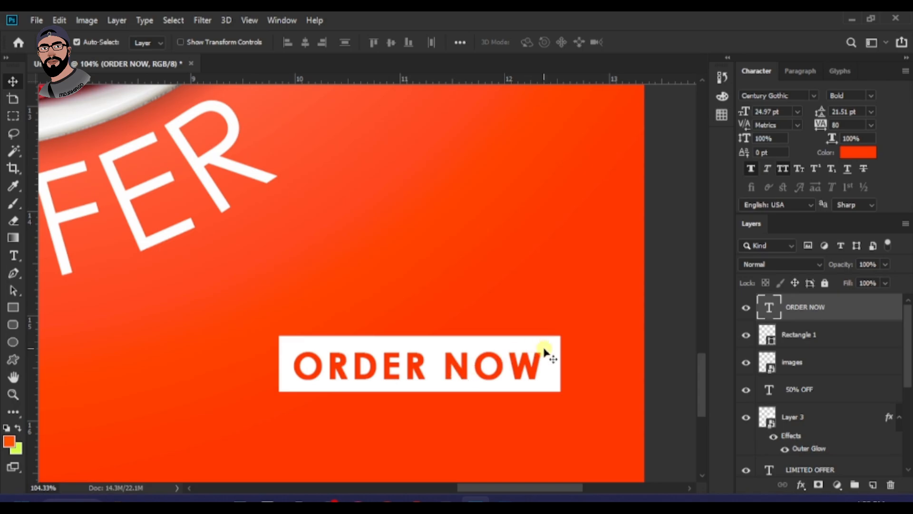
- Duplicate the ORDER NOW text just below the white rectangle and recolor the copy white (ffffff)
scroll(545, 354, "down", 4)
scroll(536, 393, "up", 4)
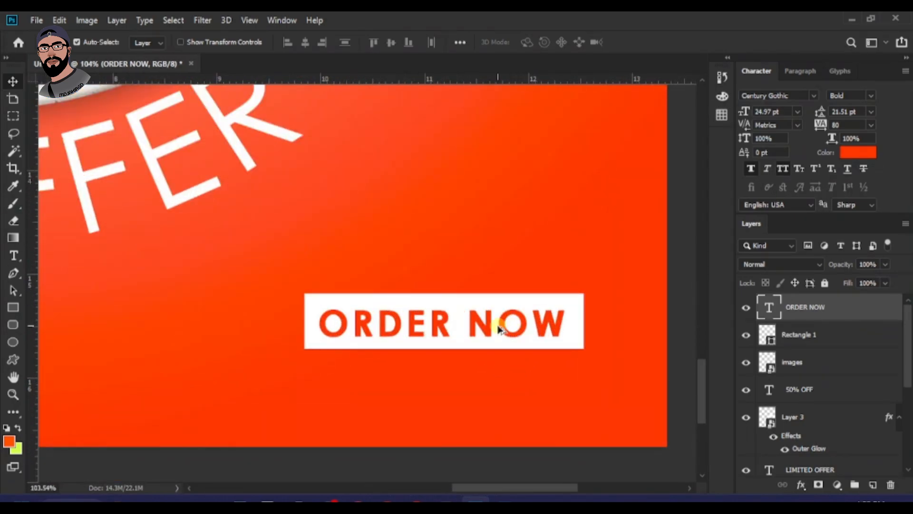
left_click_drag(500, 328, 508, 383)
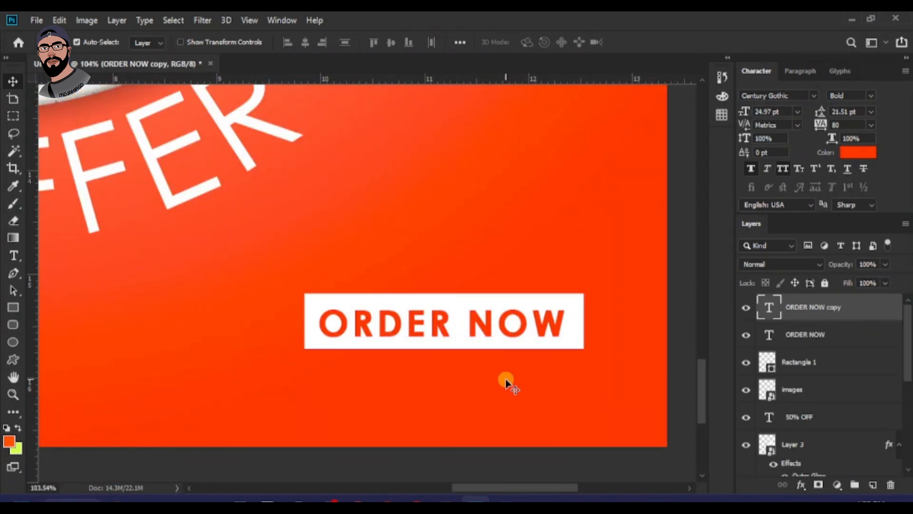
double_click(506, 382)
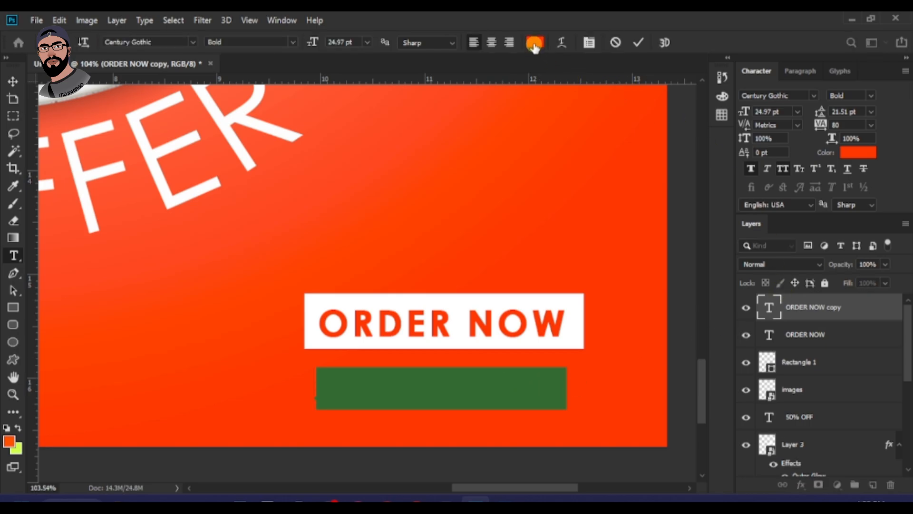
left_click(534, 44)
left_click(518, 200)
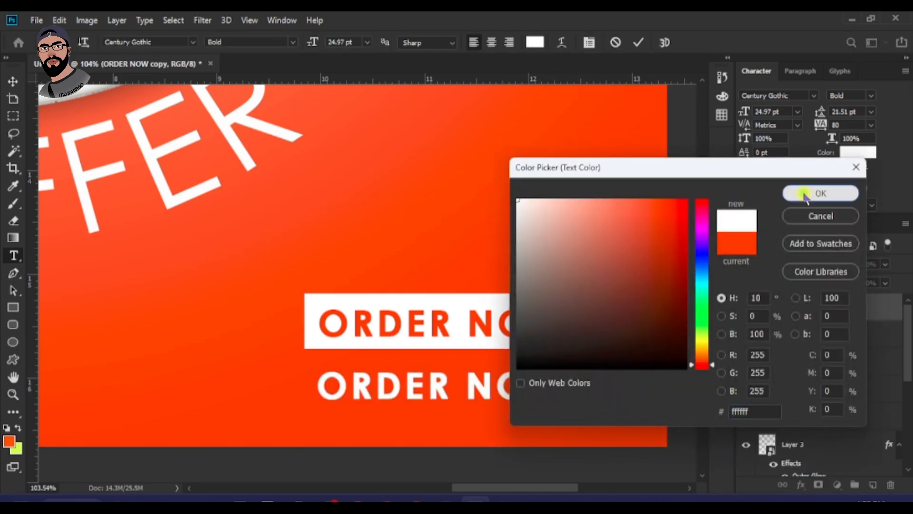
left_click(805, 194)
- Replace the copied text with the phone number from the clipboard history and align it directly beneath the white rectangle
key("super+v")
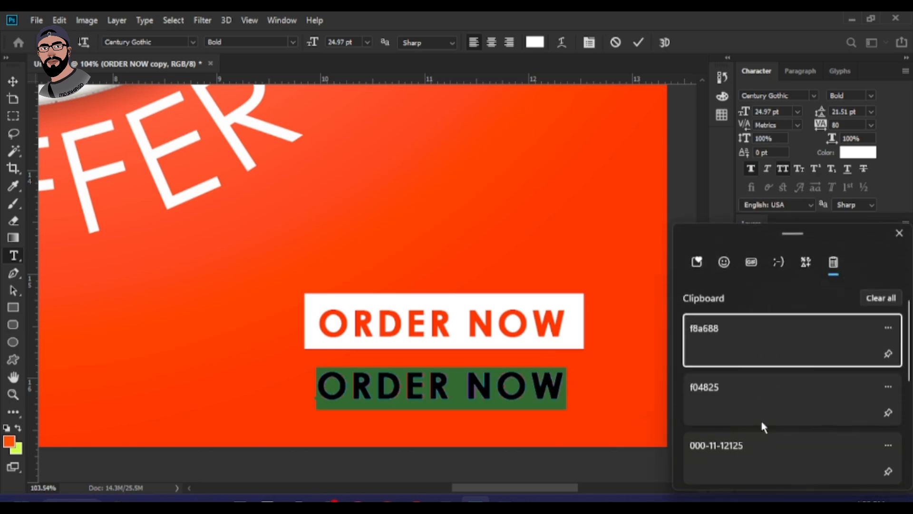
left_click(741, 449)
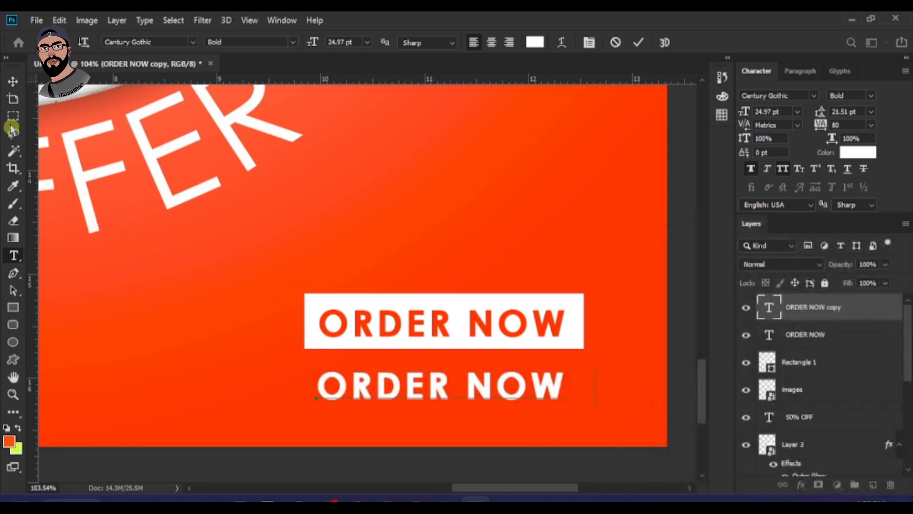
left_click(13, 81)
left_click_drag(537, 393, 525, 379)
key("Right")
key("Right")
key("Right")
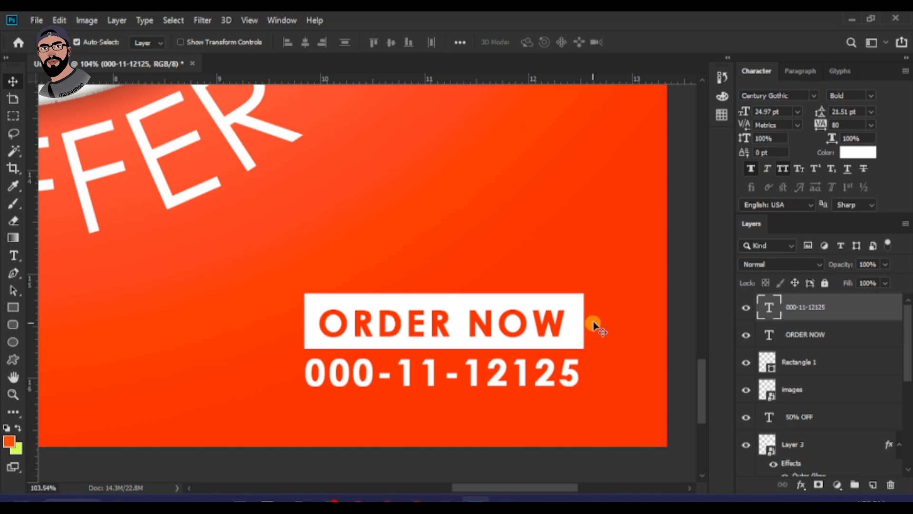
scroll(594, 327, "down", 5)
scroll(496, 310, "up", 2)
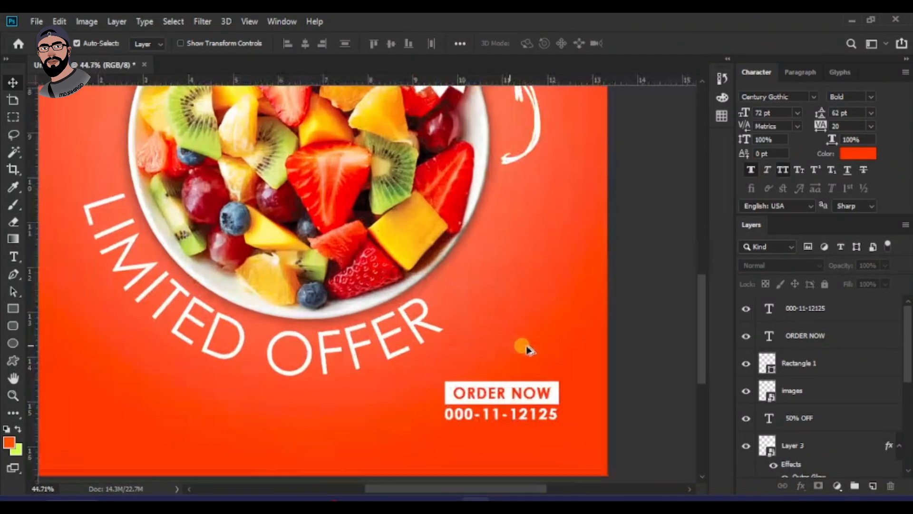
- Duplicate the white curved arrow into the space above the ORDER NOW block and rotate the copy so its head points down
scroll(475, 366, "up", 2)
scroll(438, 377, "down", 3)
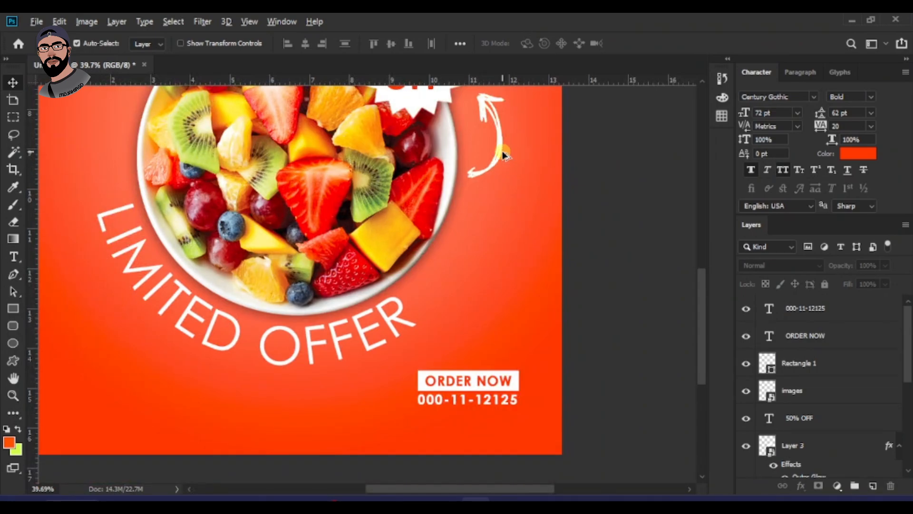
left_click_drag(500, 155, 492, 313)
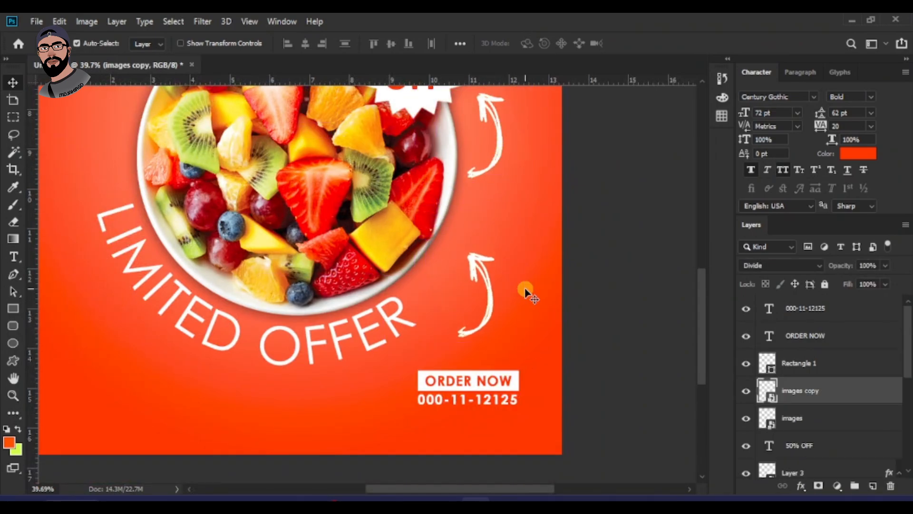
key("ctrl+t")
left_click_drag(419, 290, 445, 254)
key("Return")
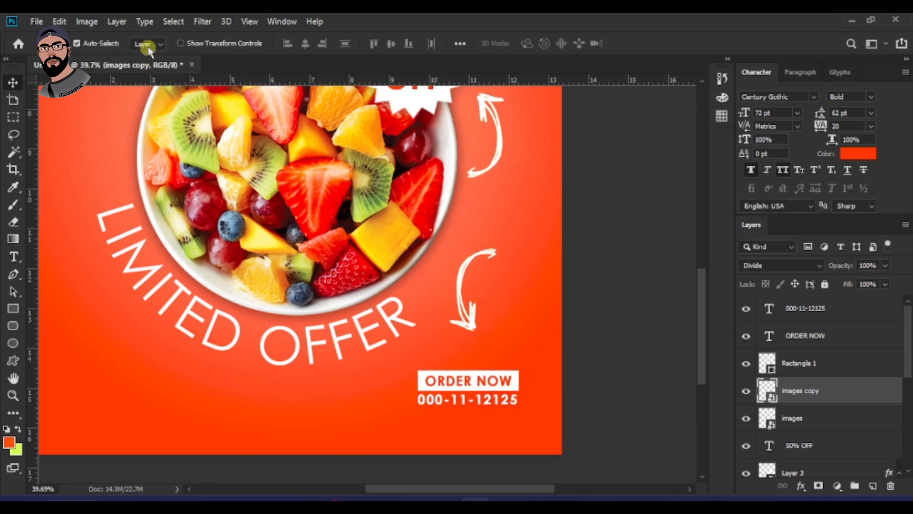
- Flip the arrow copy horizontally, then move and rotate it to curve from the end of LIMITED OFFER toward the ORDER NOW block
left_click(87, 22)
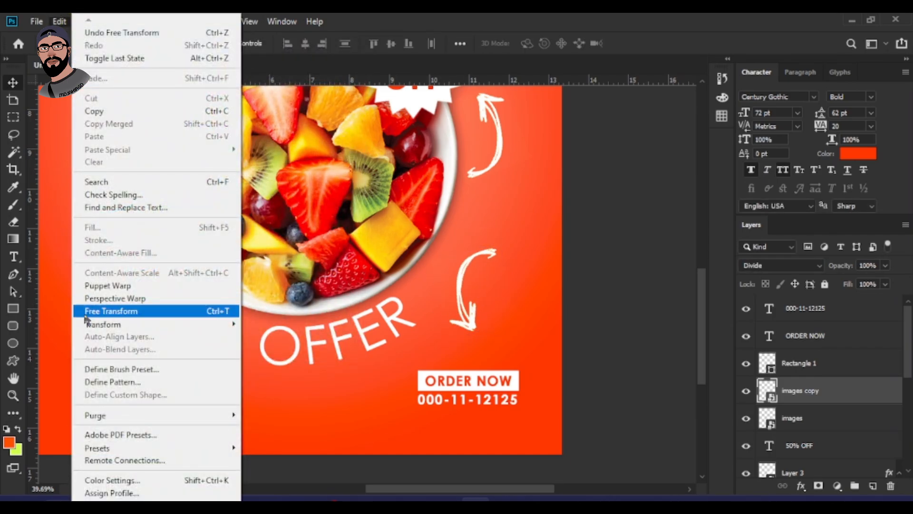
mouse_move(133, 323)
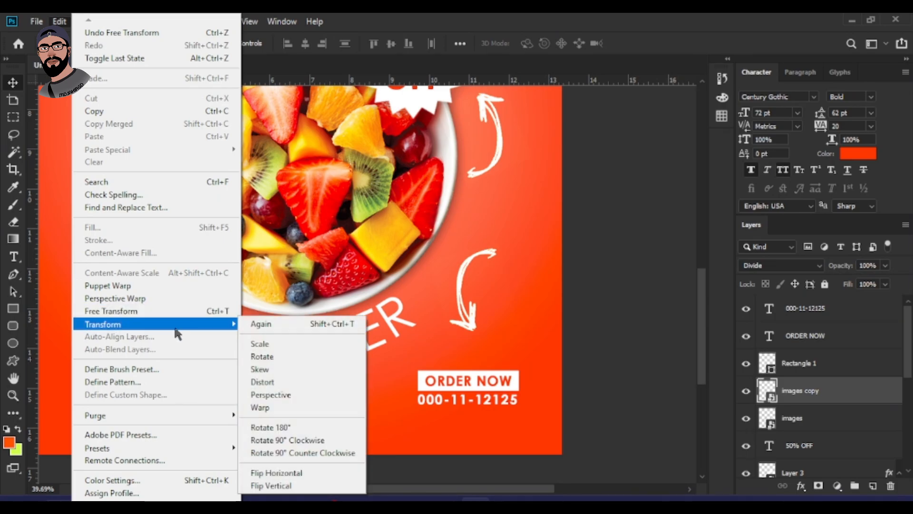
left_click(307, 473)
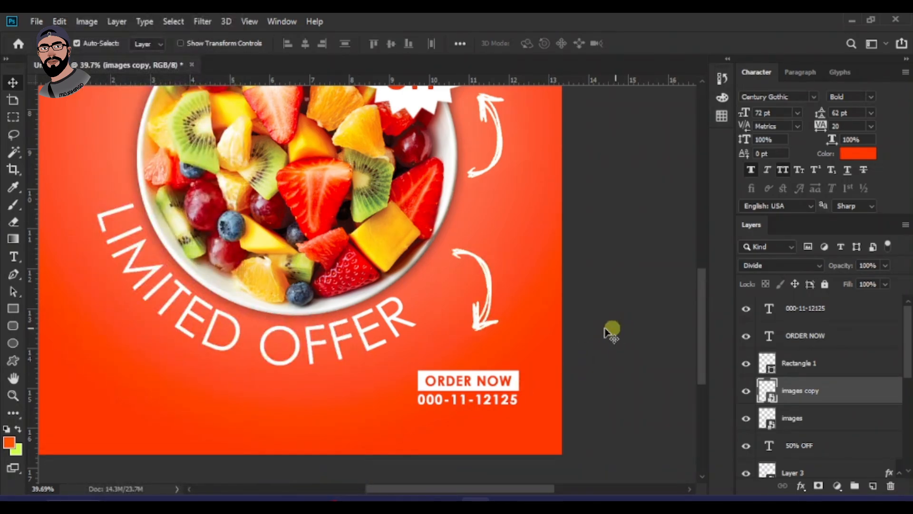
mouse_move(483, 323)
left_mouse_down()
mouse_move(497, 311)
mouse_move(505, 338)
mouse_move(524, 285)
mouse_move(475, 322)
left_mouse_up()
key("ctrl+t")
key("Return")
- Examine the second arrow's placement and the overall poster layout at different magnifications
scroll(570, 306, "down", 5)
scroll(438, 332, "up", 5)
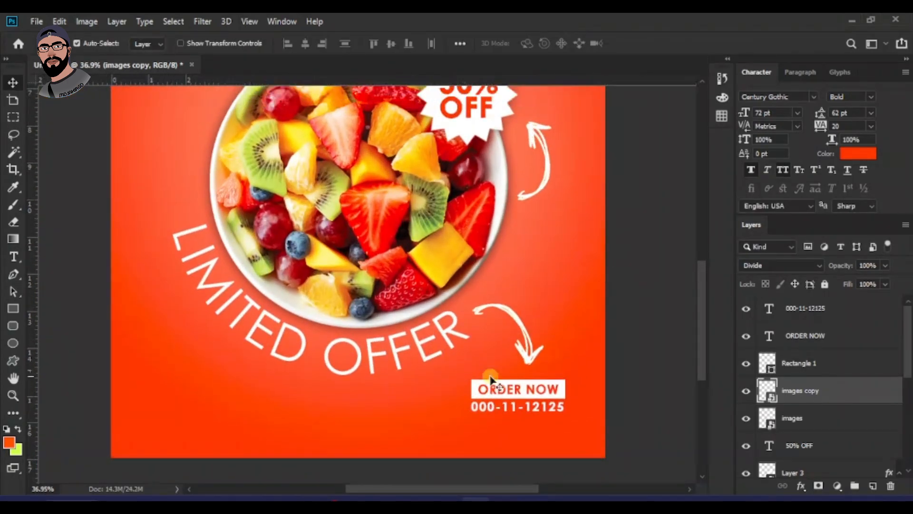
scroll(577, 398, "down", 2)
scroll(551, 405, "up", 5)
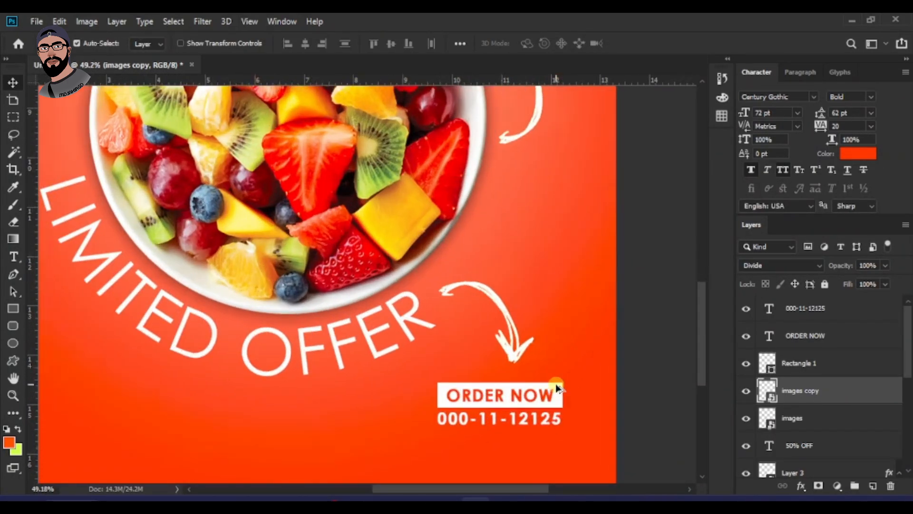
scroll(557, 390, "down", 5)
scroll(554, 385, "down", 3)
scroll(523, 359, "up", 2)
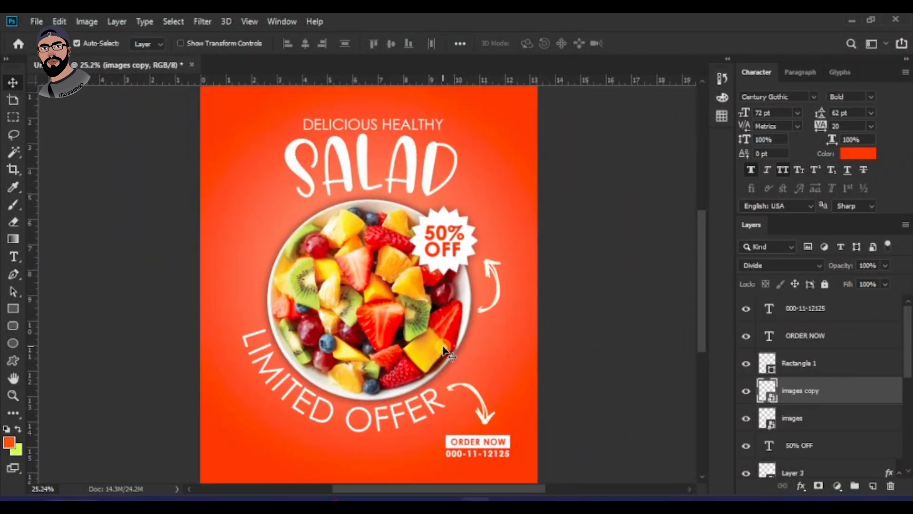
scroll(430, 291, "down", 1)
scroll(281, 440, "up", 4)
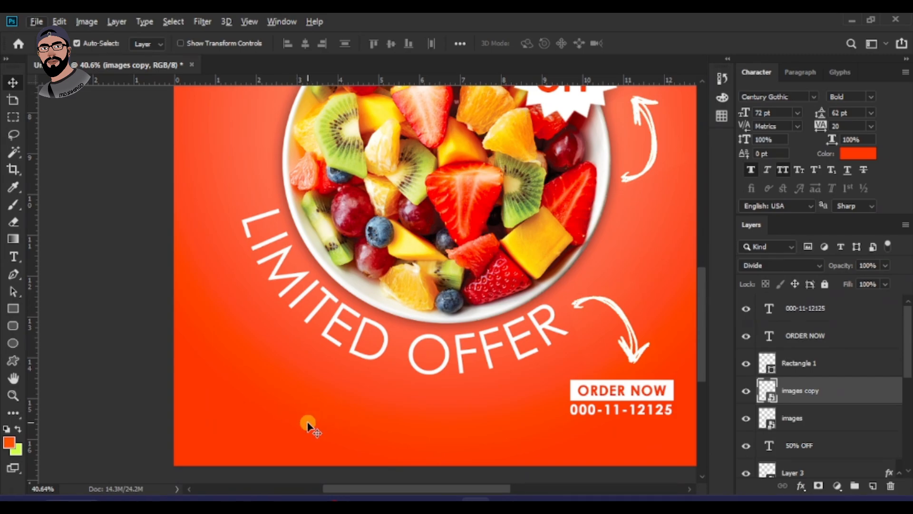
- Place Layer 1.png from the Pictures folder and scale the social media icon row down in the poster's lower-left area
mouse_move(156, 504)
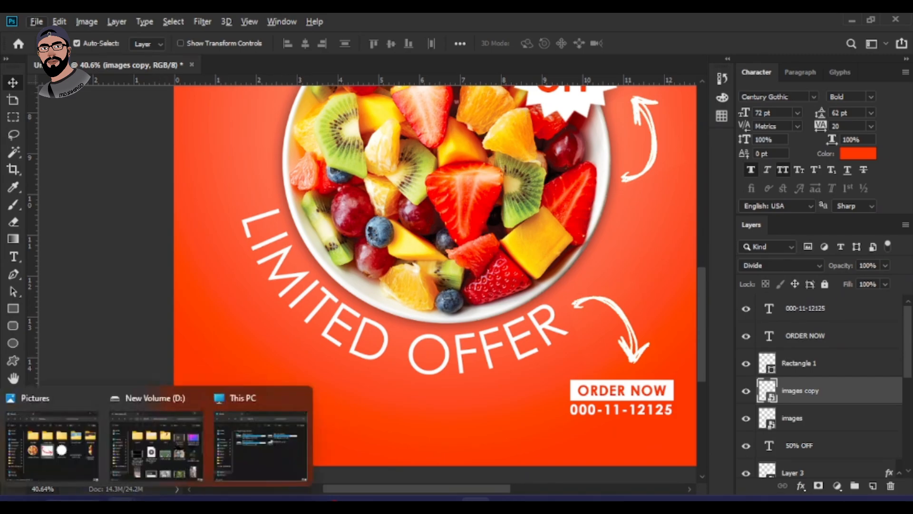
left_click(52, 433)
left_click(840, 316)
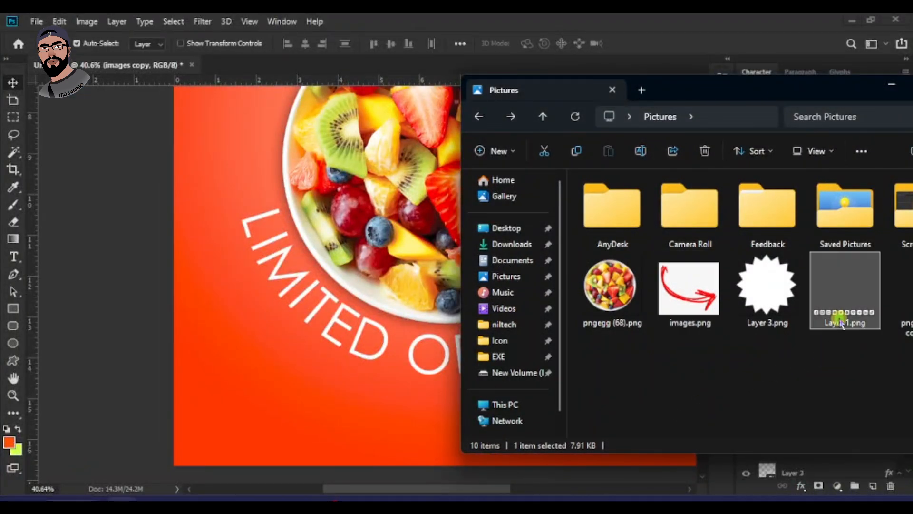
left_click_drag(840, 316, 328, 424)
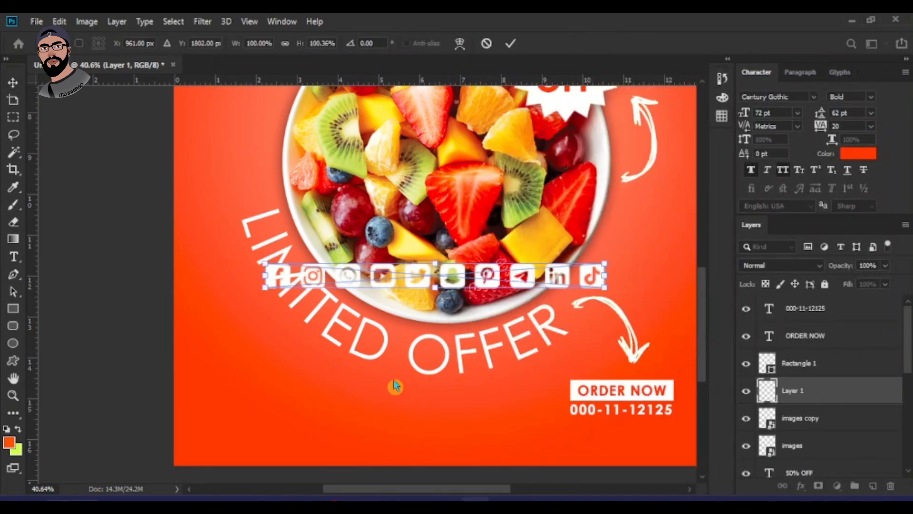
left_click_drag(465, 281, 395, 419)
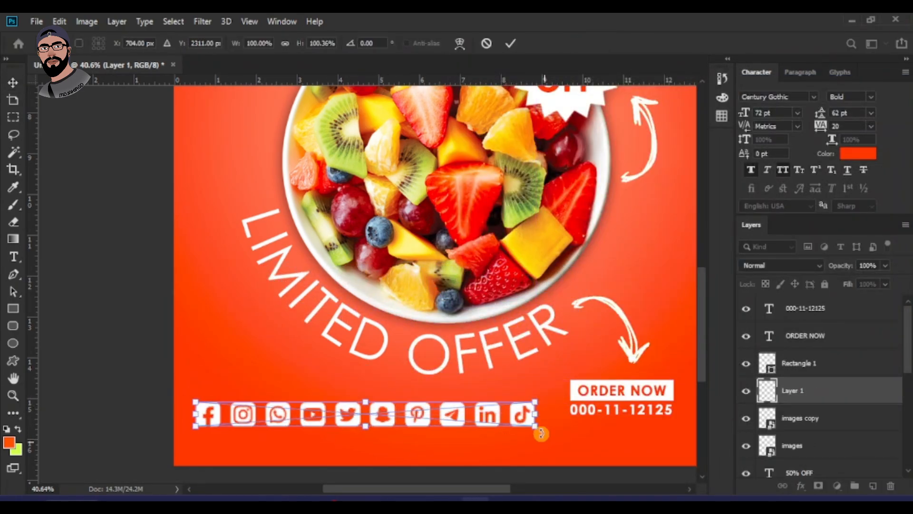
left_click_drag(536, 428, 405, 420)
key("Return")
- Select the white rectangle, ORDER NOW text and phone number together and move them down level with the social media icons
left_click(603, 412)
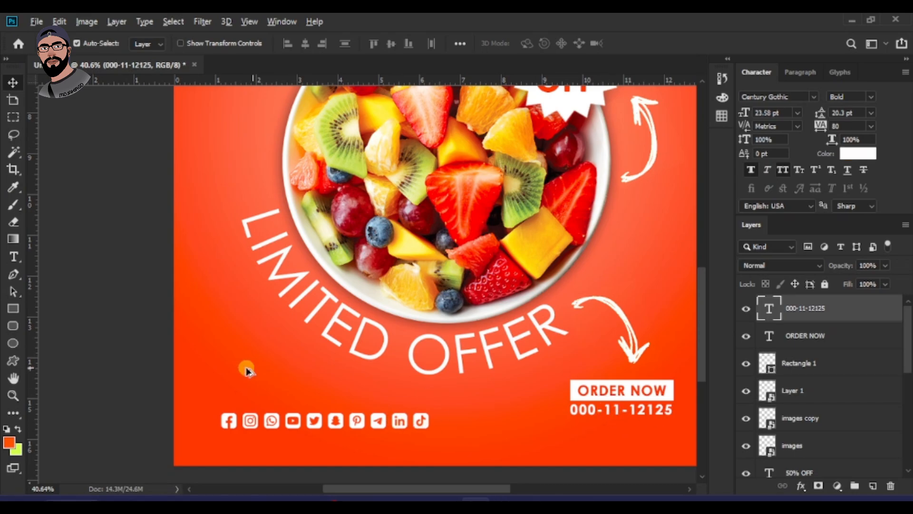
scroll(557, 428, "up", 3)
left_click(567, 330)
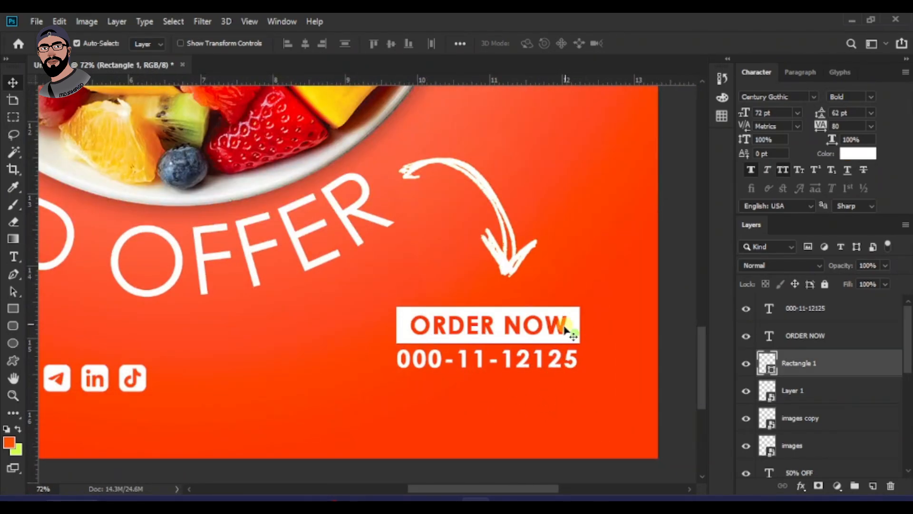
left_click(561, 333, "shift")
left_click(555, 357, "shift")
left_click_drag(554, 358, 558, 393)
scroll(567, 383, "down", 6)
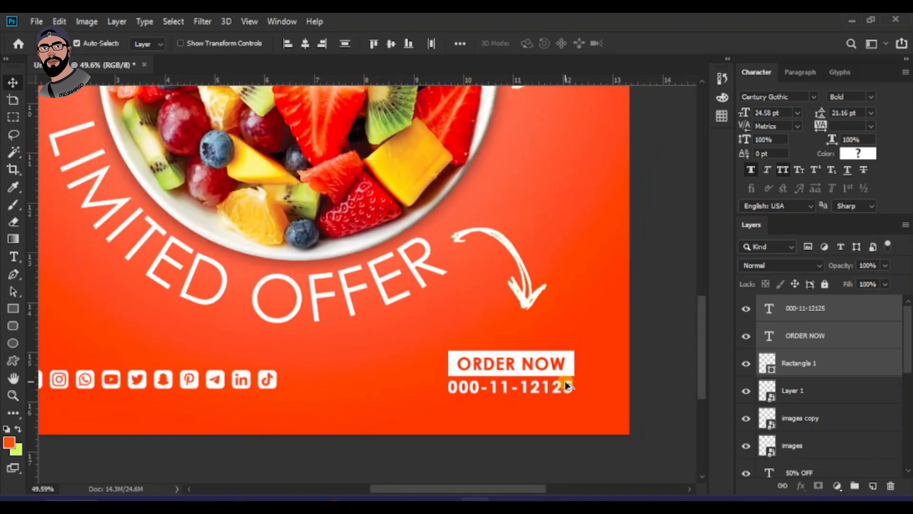
- Move the lower curved arrow slightly down, closer to the ORDER NOW block
scroll(555, 320, "up", 2)
left_click_drag(526, 318, 528, 331)
scroll(503, 384, "down", 4)
scroll(605, 375, "down", 2)
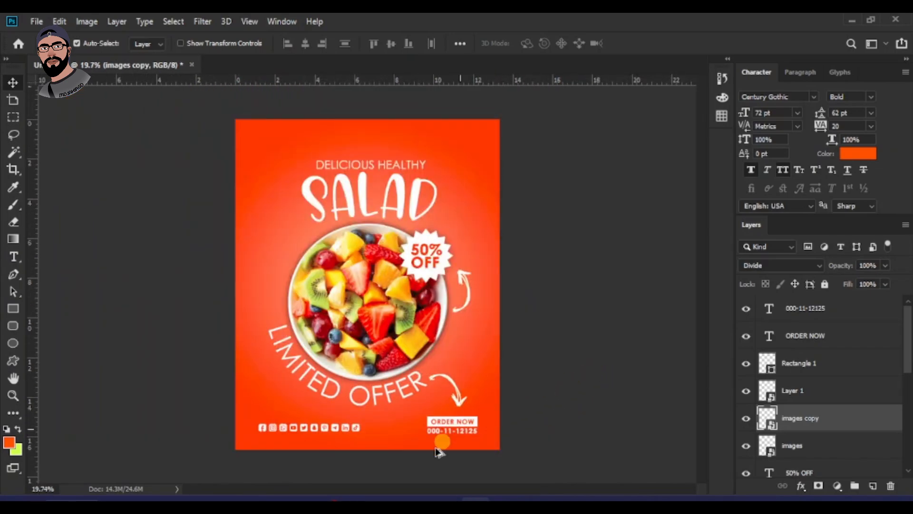
- Examine the social media icon row, the headline area and the balance of the whole poster
scroll(340, 442, "up", 2)
scroll(343, 444, "down", 2)
scroll(344, 444, "up", 4)
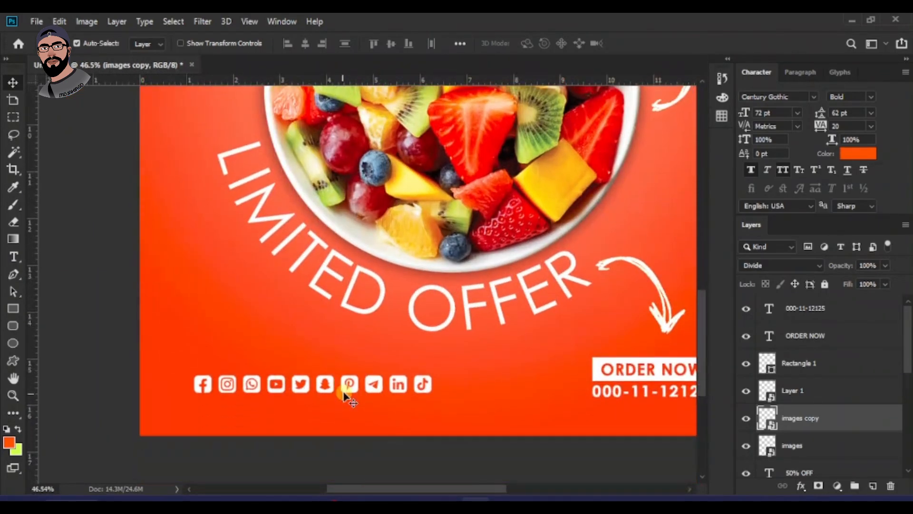
scroll(355, 401, "up", 1)
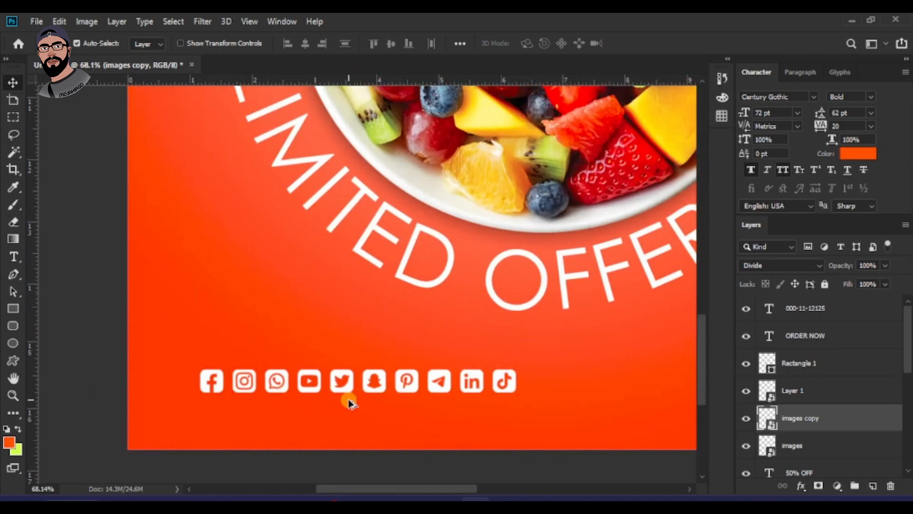
scroll(350, 401, "up", 1)
scroll(354, 388, "down", 1)
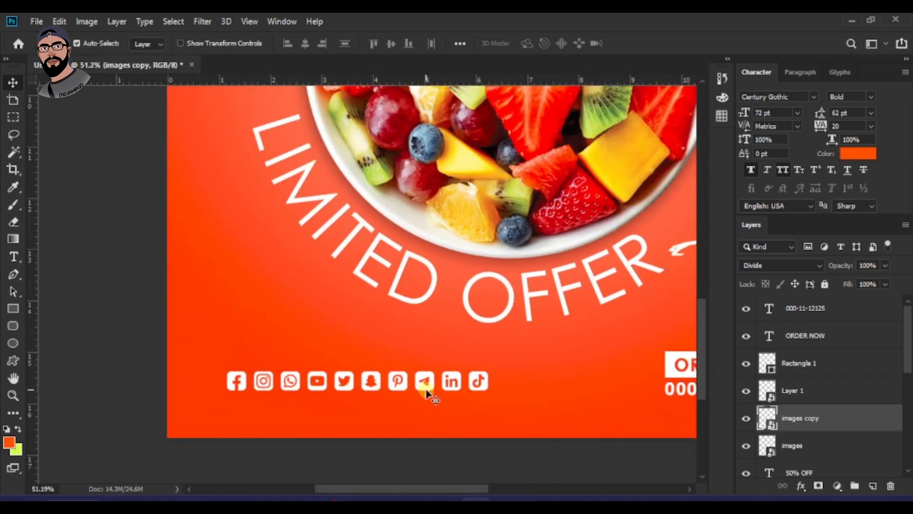
scroll(352, 387, "up", 1)
scroll(371, 387, "down", 3)
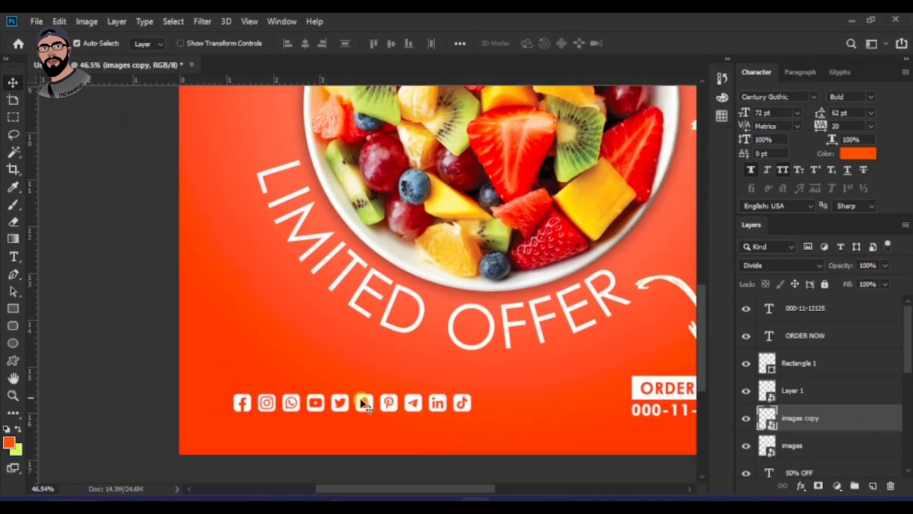
scroll(347, 408, "down", 2)
scroll(355, 177, "up", 3)
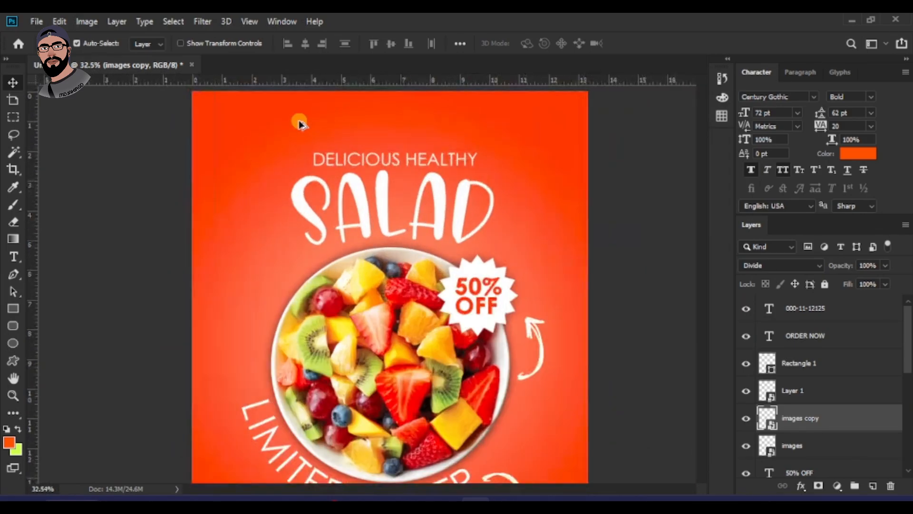
scroll(307, 177, "up", 1)
scroll(495, 252, "down", 5)
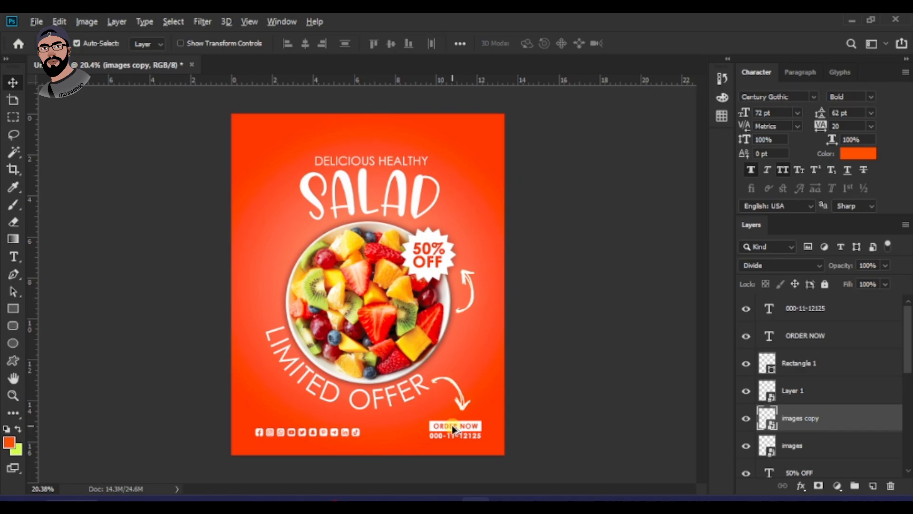
- Duplicate the ORDER NOW text into the poster's upper-left corner and recolor the copy white (ffffff)
left_click_drag(454, 430, 239, 115)
scroll(240, 114, "up", 2)
scroll(240, 114, "up", 2)
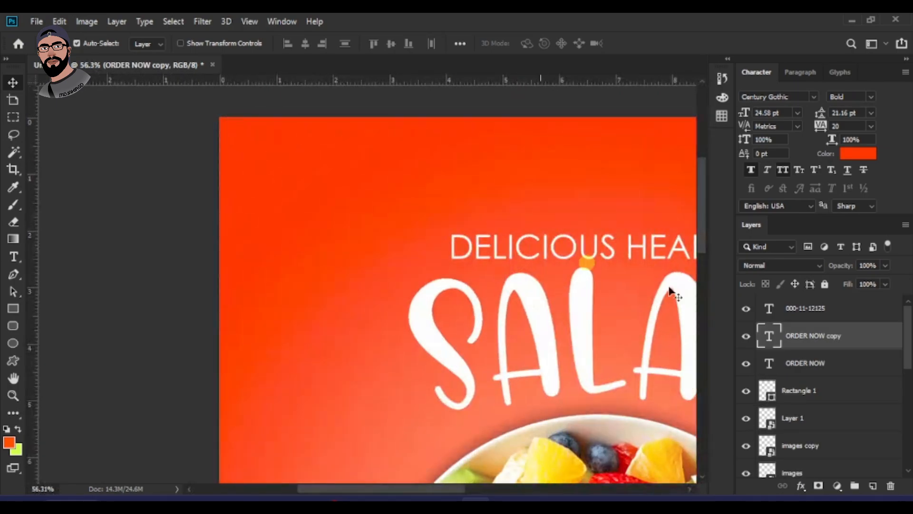
double_click(769, 336)
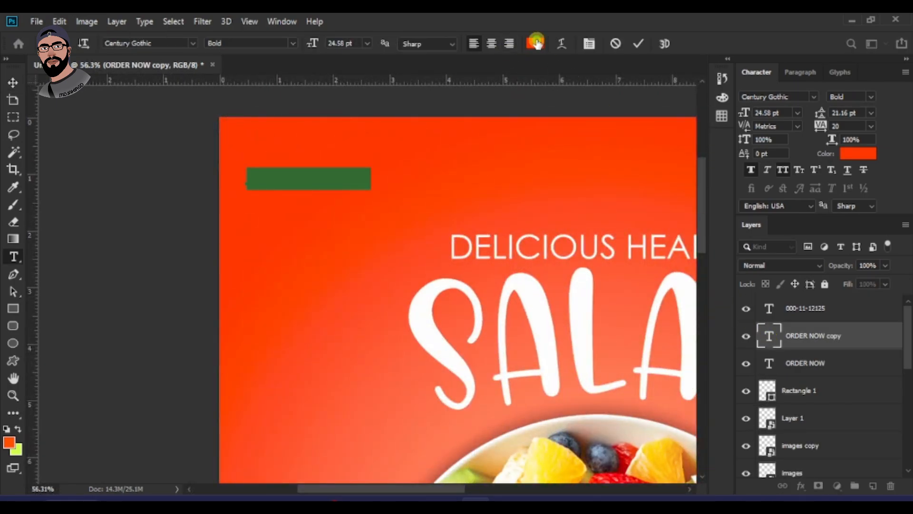
left_click(536, 43)
type("ffffff")
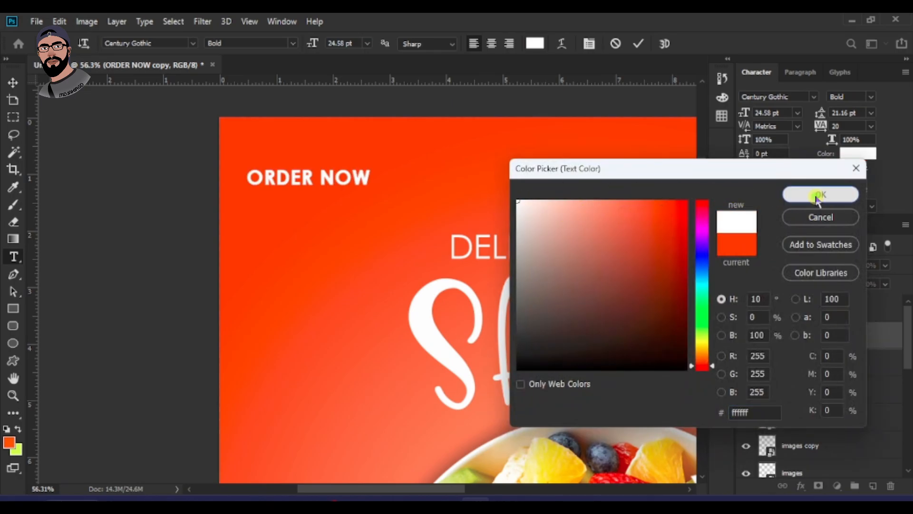
left_click(818, 195)
left_click(10, 82)
scroll(285, 176, "up", 2)
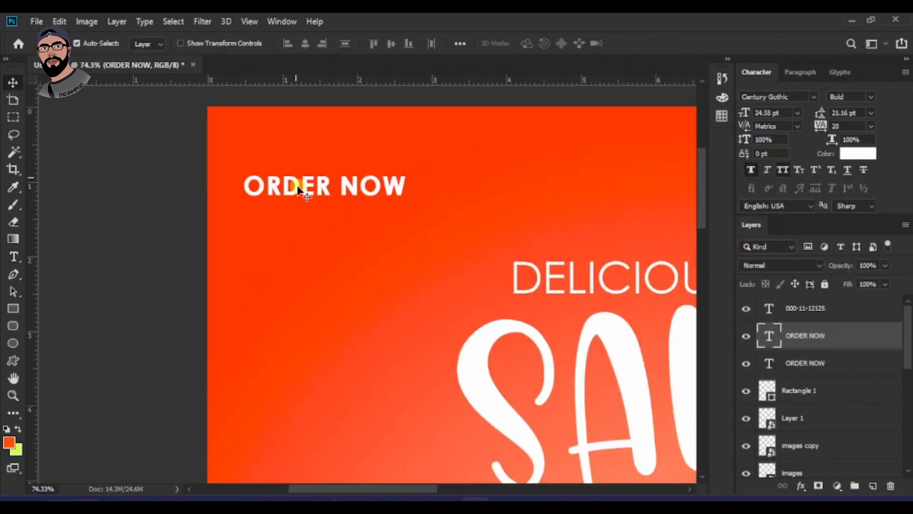
- Replace the copied text with LOGO and adjust its position in the poster's upper-left corner
left_click_drag(306, 193, 327, 195)
double_click(332, 196)
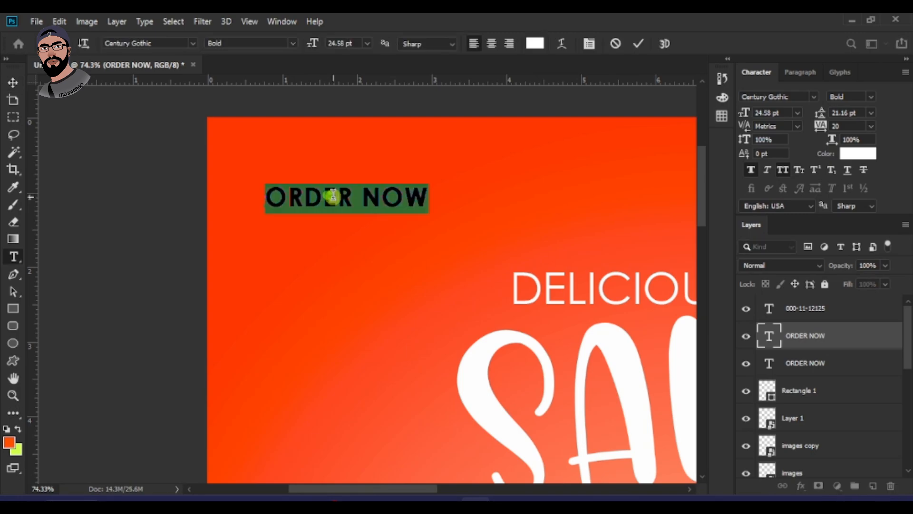
key("BackSpace")
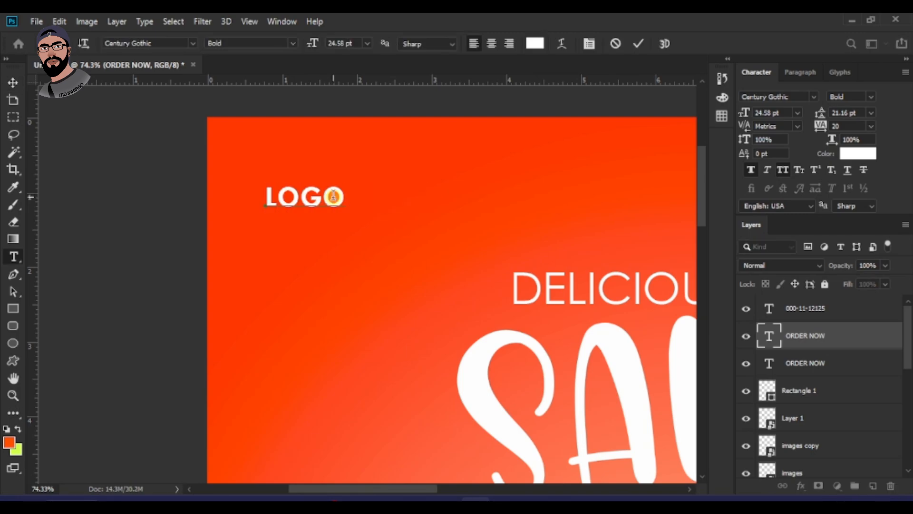
left_click(14, 83)
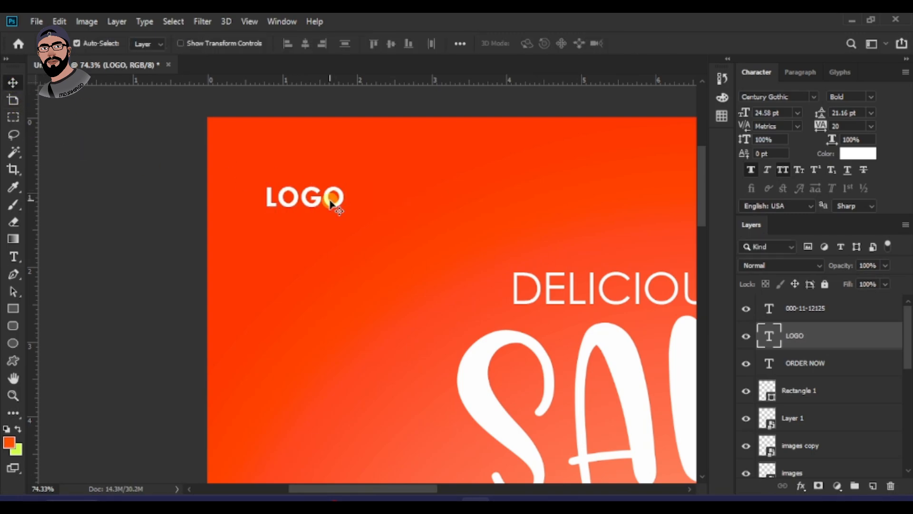
left_click_drag(332, 199, 336, 202)
scroll(409, 237, "down", 4)
scroll(409, 238, "down", 4)
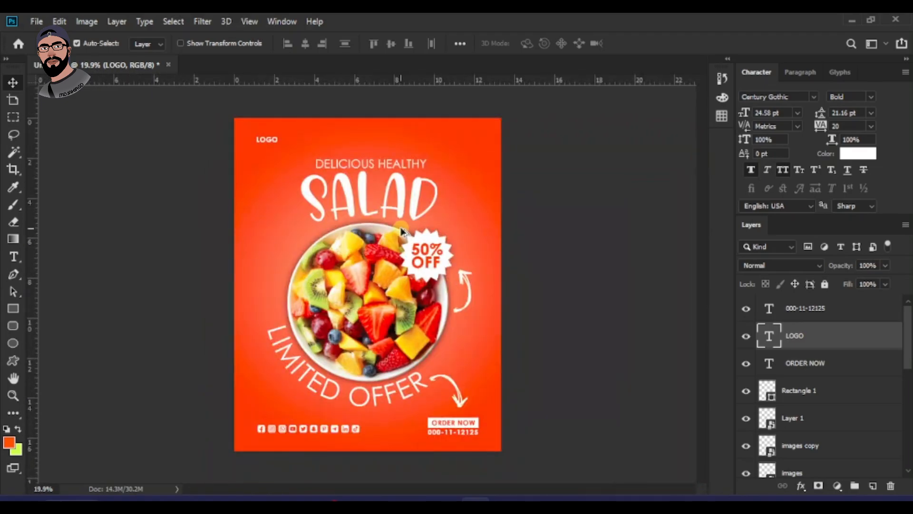
- Place the pngegg (68) copy.png fruit image from the Pictures folder onto the poster
scroll(383, 232, "up", 4)
scroll(428, 224, "down", 4)
scroll(324, 292, "up", 5)
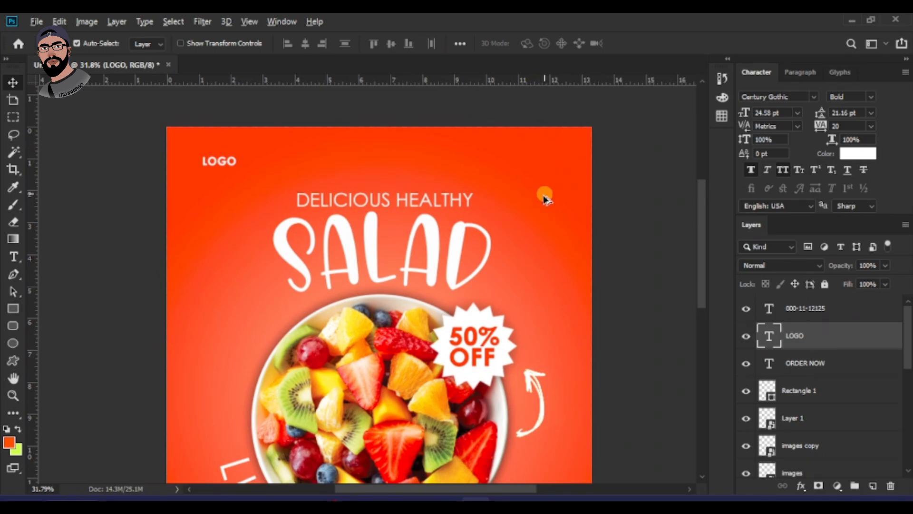
scroll(545, 198, "down", 1)
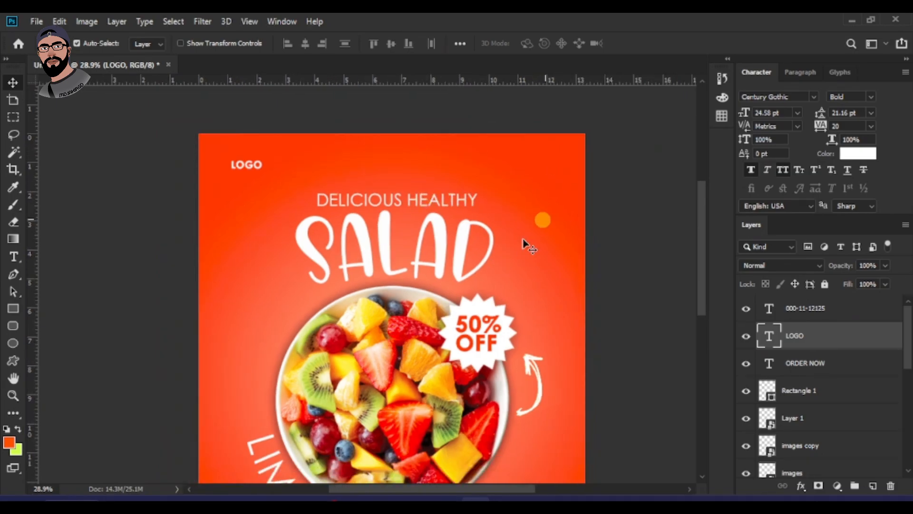
mouse_move(135, 497)
left_click(94, 470)
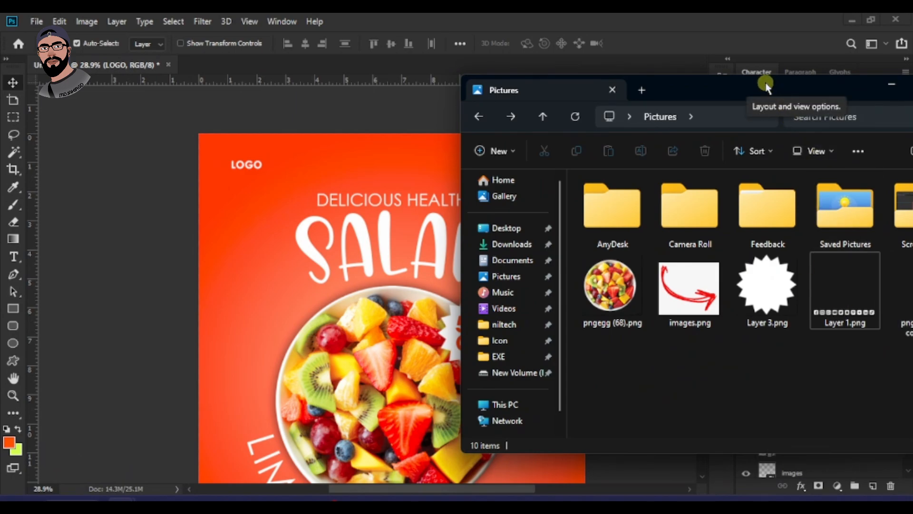
left_click_drag(765, 86, 710, 85)
left_click_drag(841, 312, 289, 374)
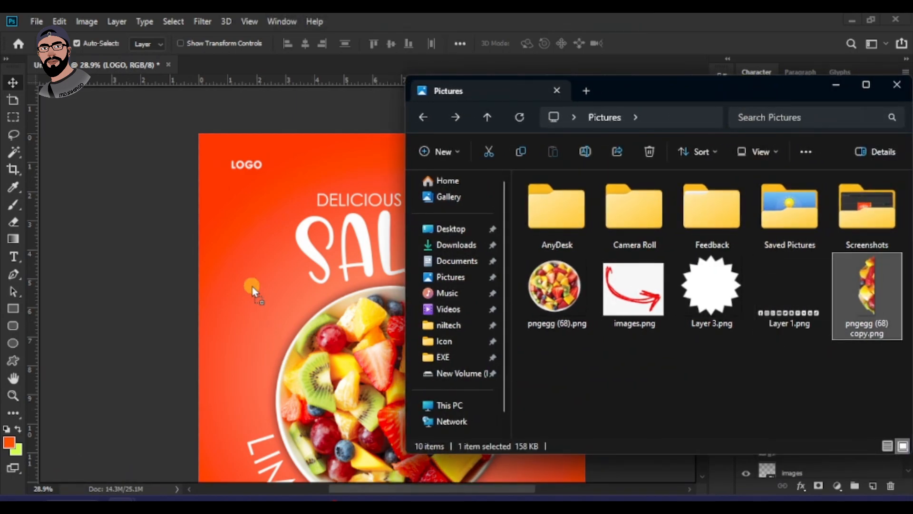
left_click_drag(252, 287, 255, 316)
- Scale the placed fruit image to about 47% and position it flush against the poster's right edge beside the headline
left_click_drag(515, 259, 548, 250)
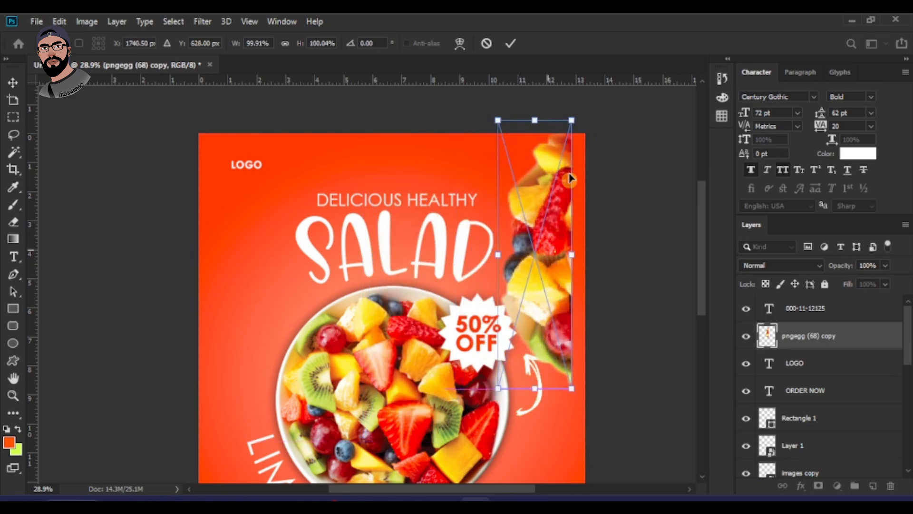
left_click_drag(572, 122, 537, 188)
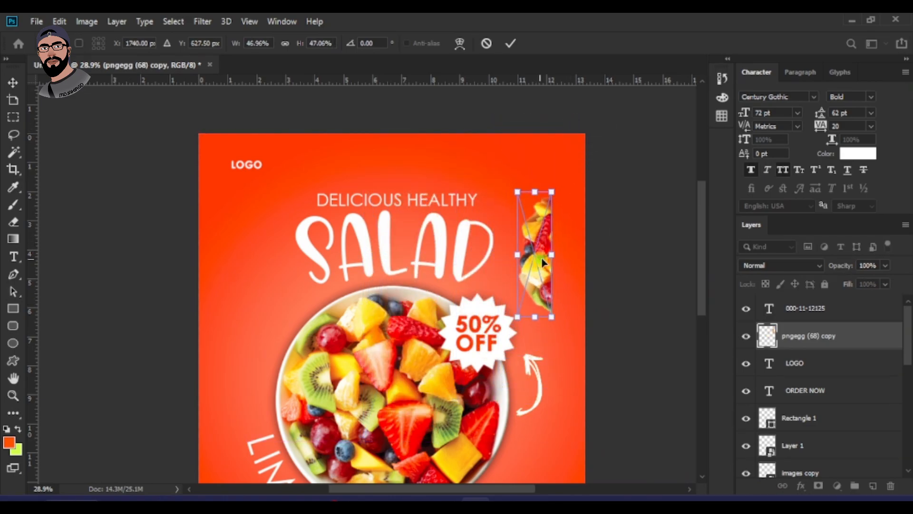
left_click_drag(541, 263, 571, 220)
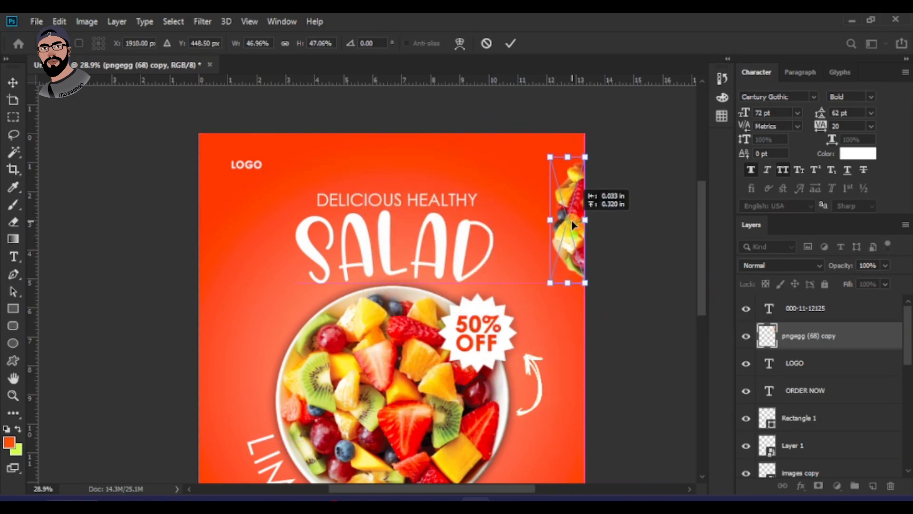
key("Return")
scroll(490, 225, "down", 6)
scroll(452, 269, "up", 3)
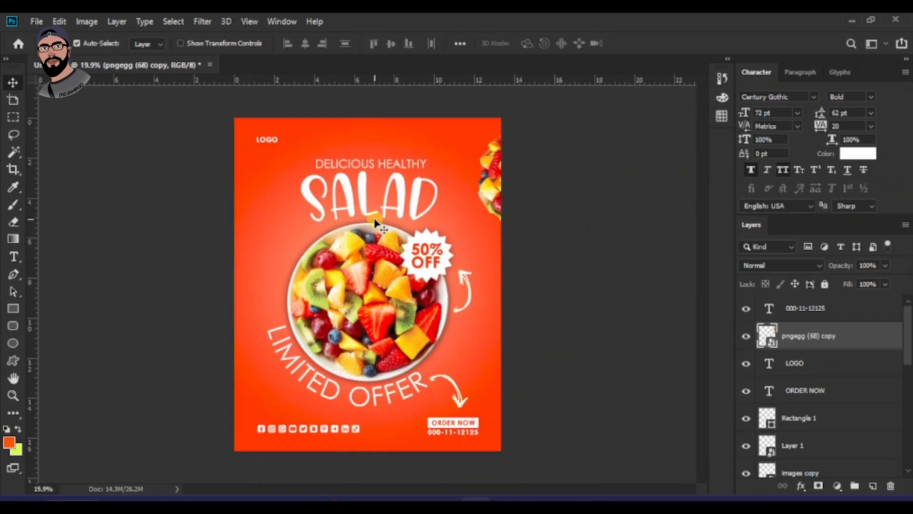
- Duplicate the SALAD headline and enlarge the copy to about 493 pt, spanning the full width of the poster's upper part
scroll(409, 197, "up", 3)
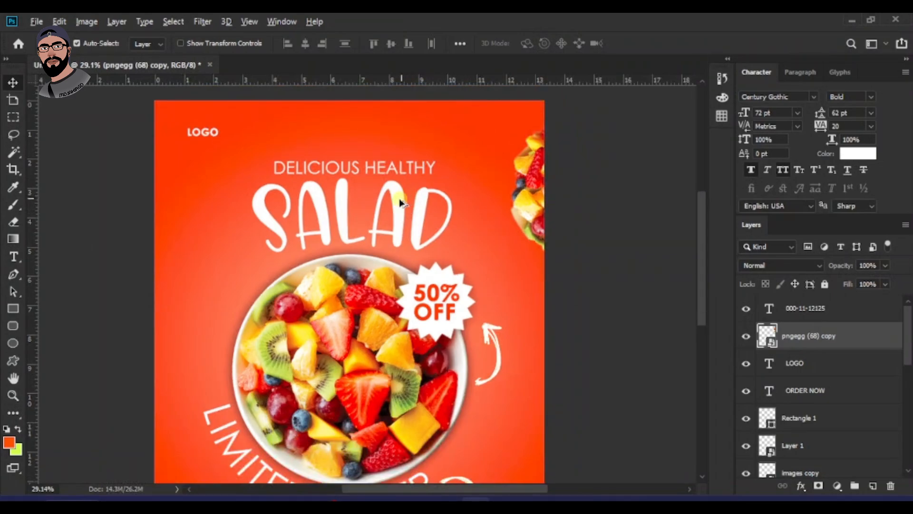
left_click_drag(398, 198, 426, 154)
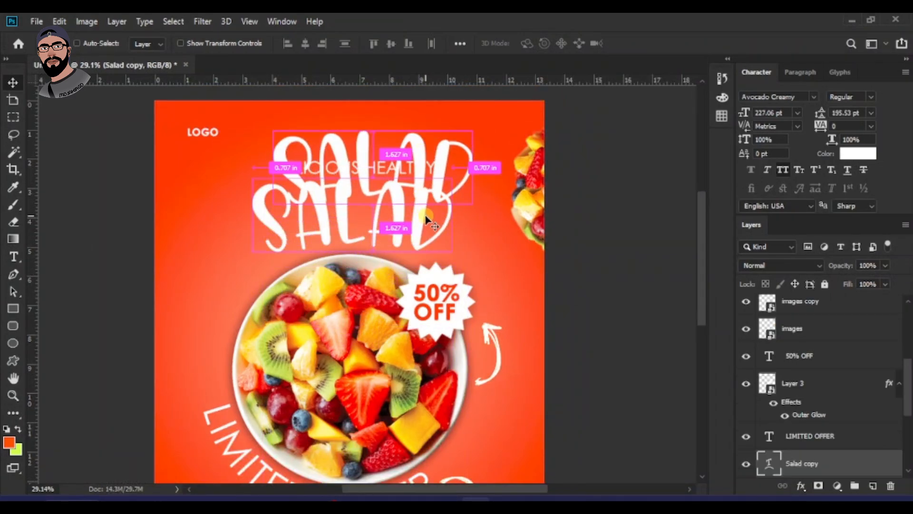
key("ctrl+t")
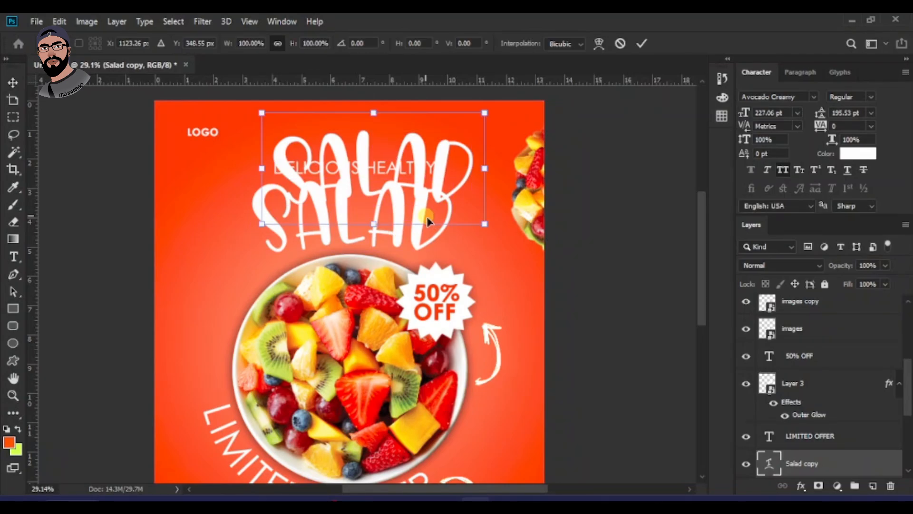
left_click_drag(484, 221, 581, 319)
left_click_drag(475, 143, 461, 181)
scroll(477, 210, "down", 1)
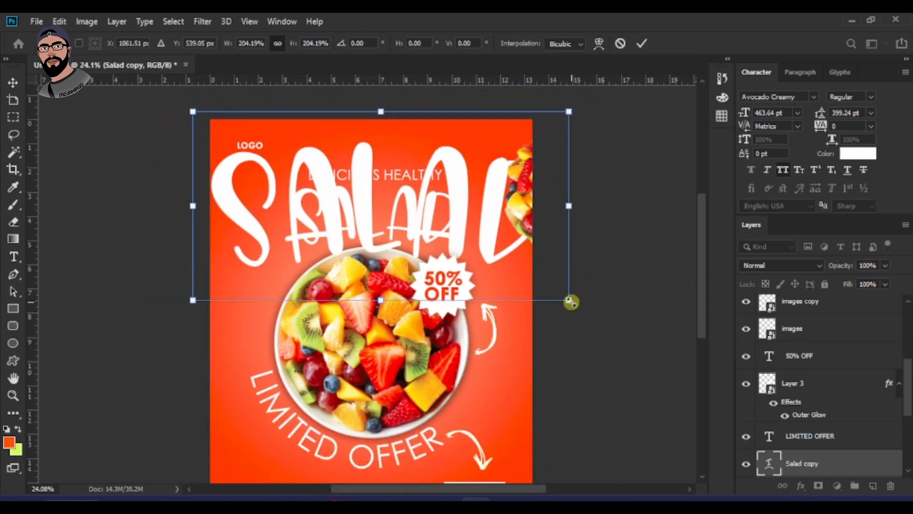
left_click_drag(499, 251, 491, 240)
key("Return")
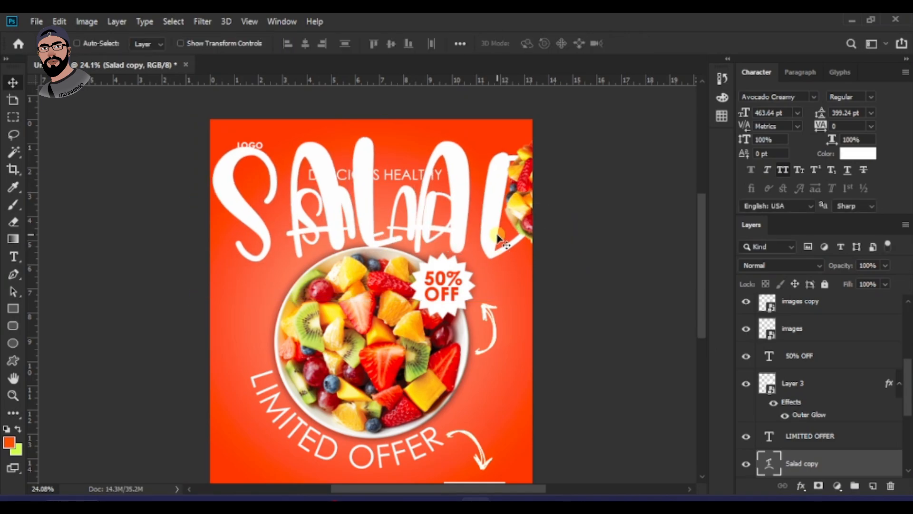
key("ctrl+t")
left_click_drag(570, 291, 589, 307)
key("Return")
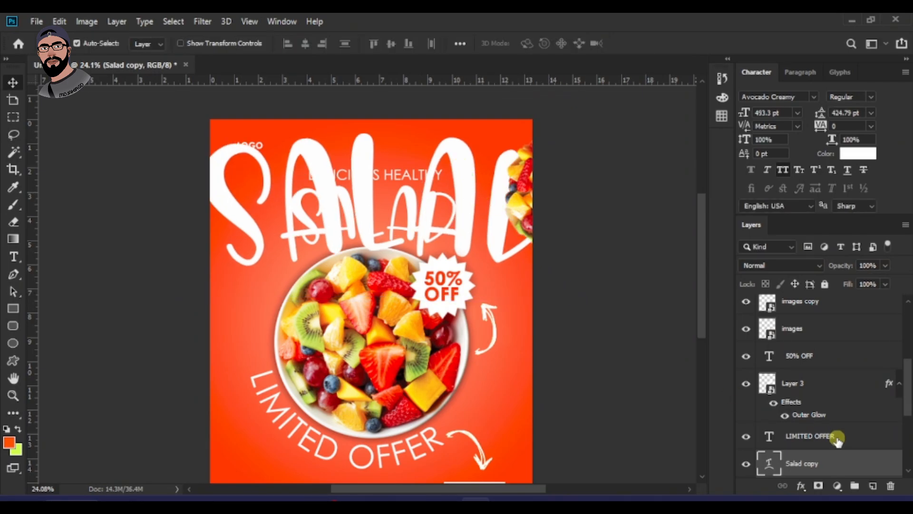
- Lower the enlarged SALAD copy in the layer stack until it sits directly above Gradient Fill 1, behind the bowl
scroll(841, 452, "down", 1)
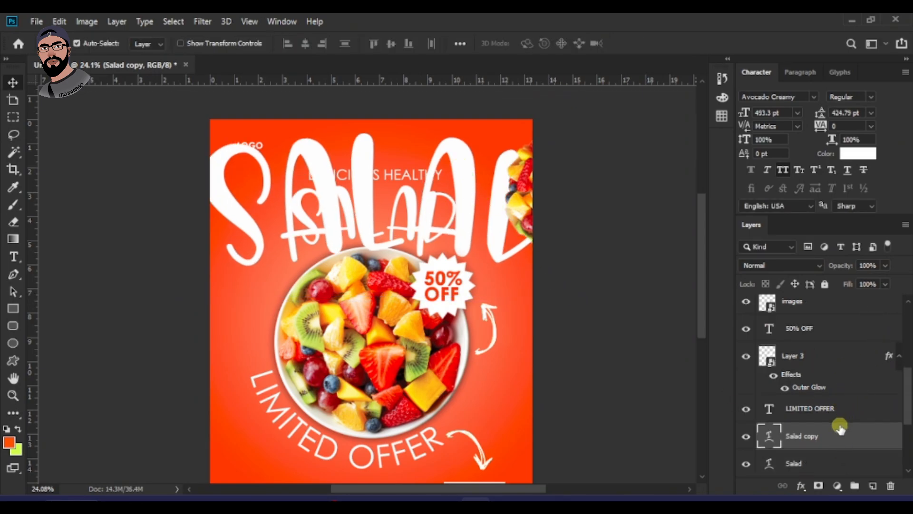
scroll(864, 455, "down", 2)
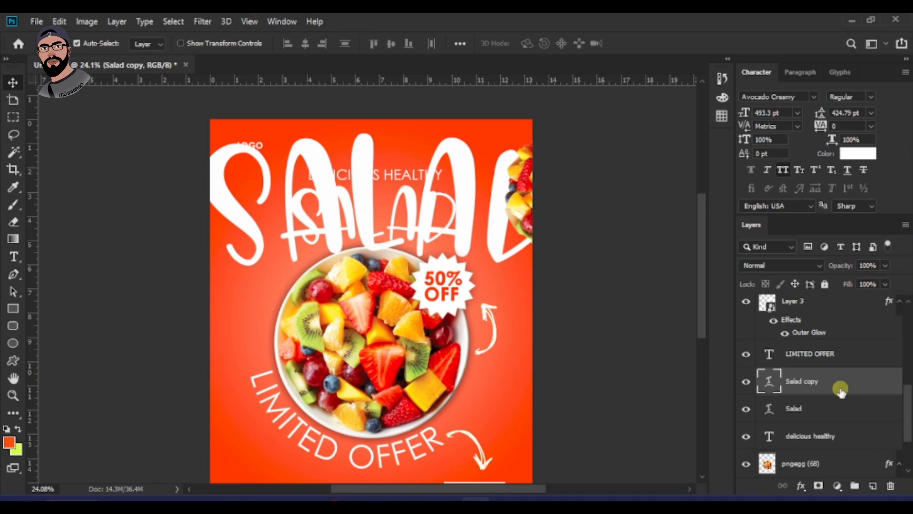
key("ctrl+bracketleft")
key("ctrl+bracketleft")
key("ctrl+bracketleft")
key("ctrl+bracketleft")
key("ctrl+bracketleft")
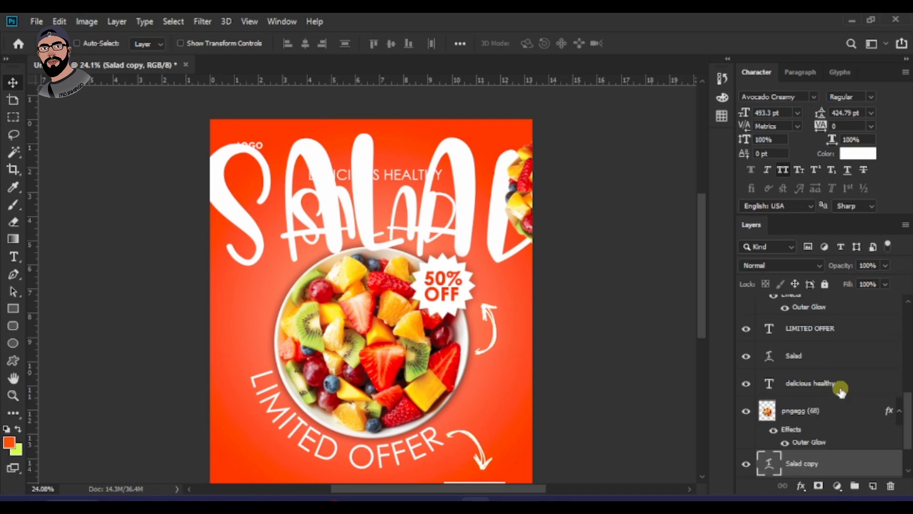
key("ctrl+bracketright")
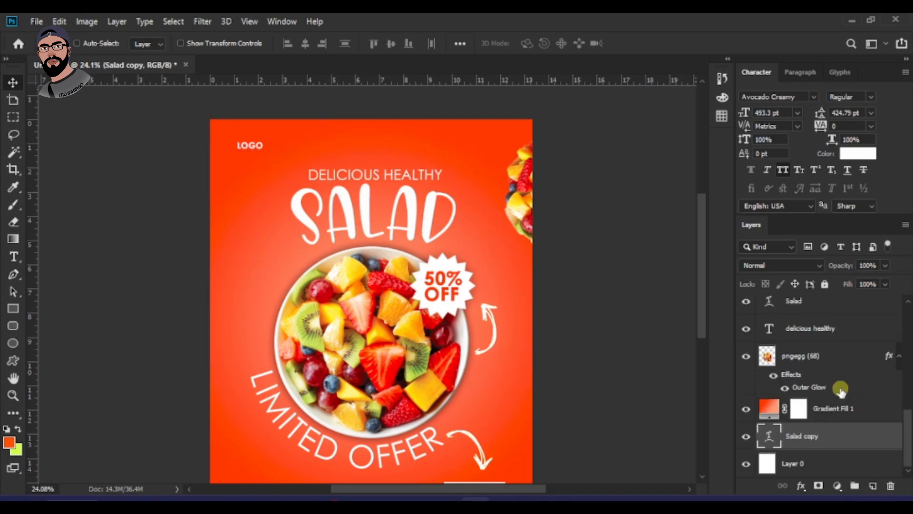
key("ctrl+bracketright")
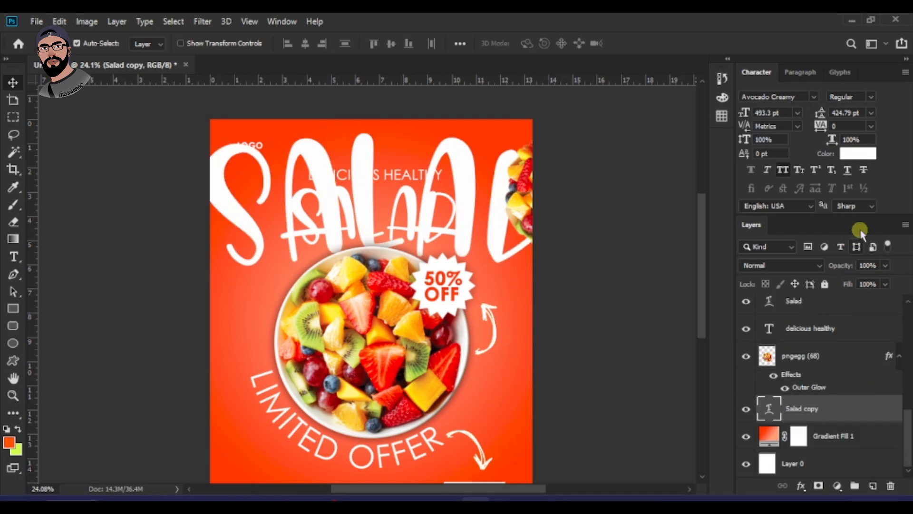
- Fade the large background SALAD text to 21% opacity and 30% fill
left_click(887, 266)
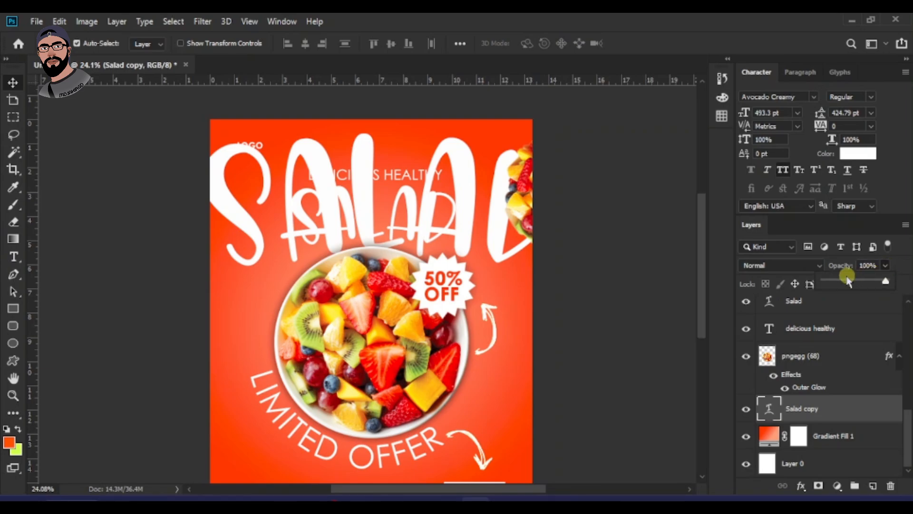
left_click_drag(847, 283, 837, 283)
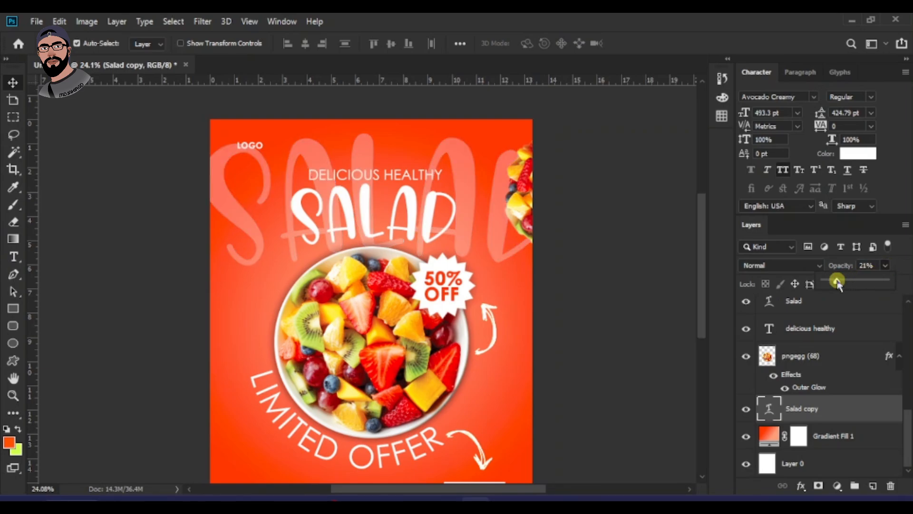
left_click(894, 282)
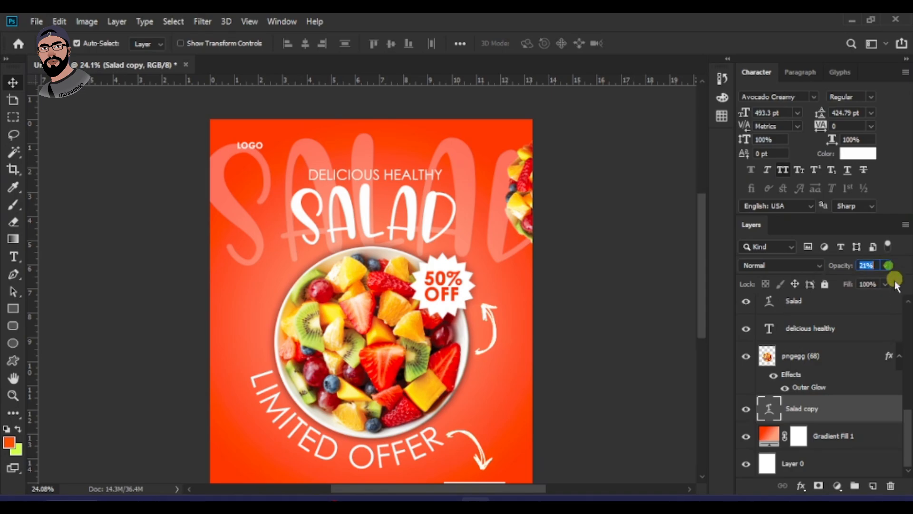
left_click(887, 285)
left_click_drag(864, 302, 861, 303)
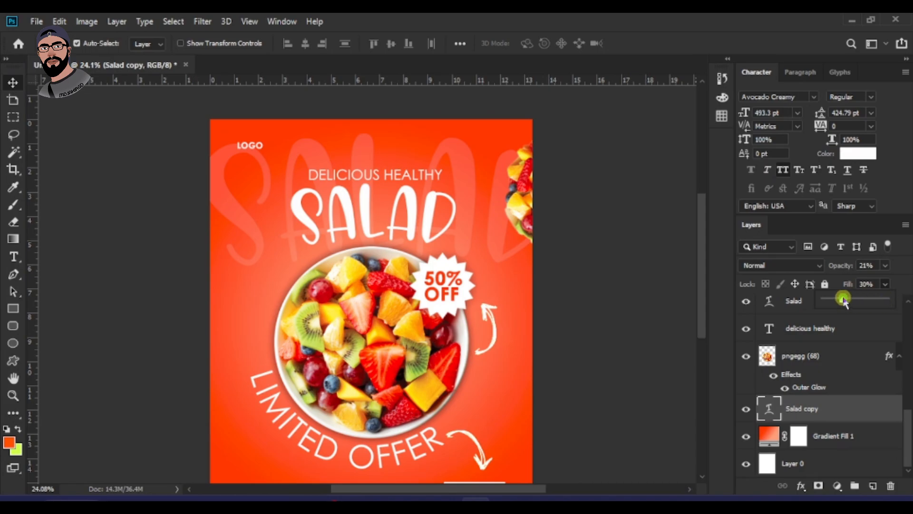
left_click(626, 278)
- Duplicate the faded background SALAD text down to the poster's lower edge, behind the contact block and social icons
scroll(589, 224, "down", 4)
scroll(546, 243, "up", 2)
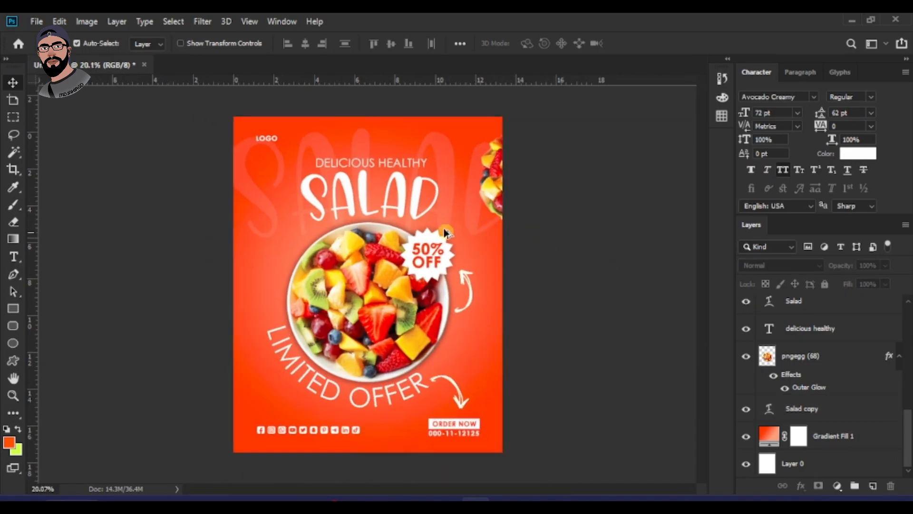
left_click_drag(447, 160, 445, 417)
scroll(527, 303, "down", 1)
scroll(527, 303, "up", 2)
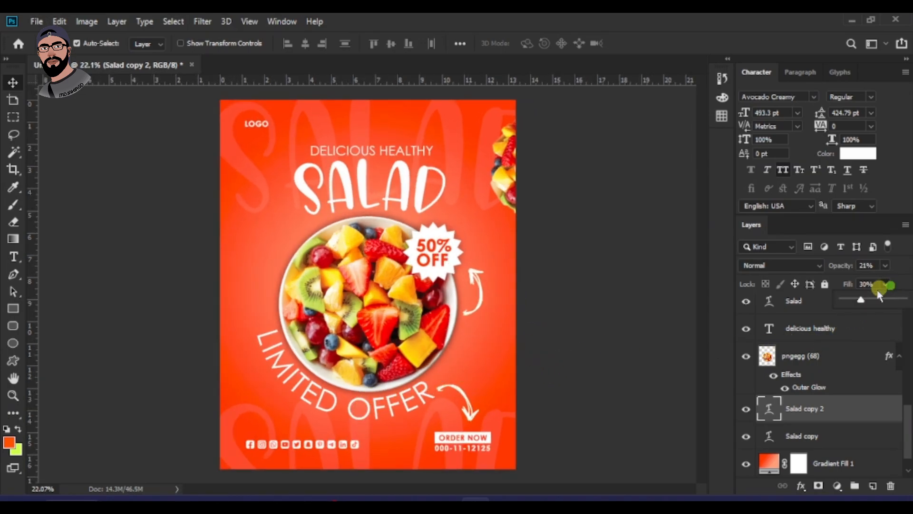
- Reduce the fill of the lower and the upper faded SALAD text slightly to make both subtler
left_click(849, 299)
left_click(565, 357)
scroll(571, 343, "down", 3)
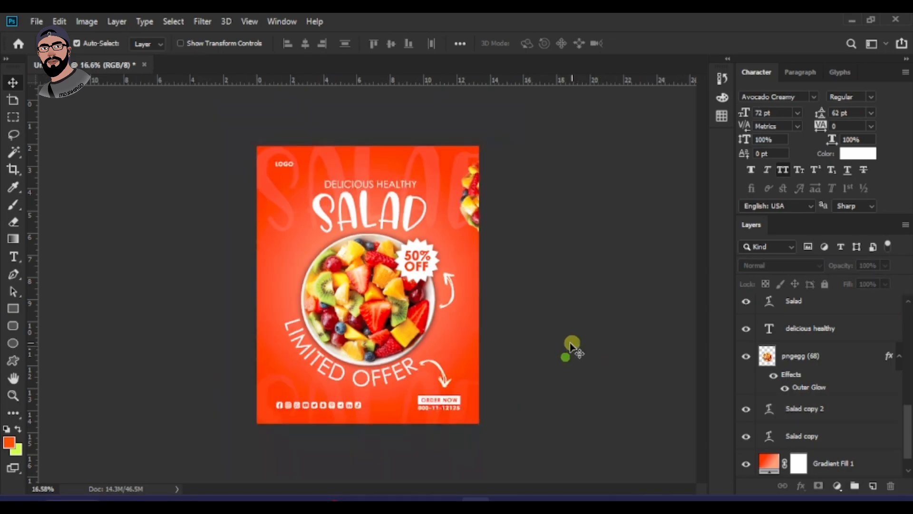
scroll(571, 348, "up", 2)
scroll(523, 285, "down", 2)
left_click(443, 155)
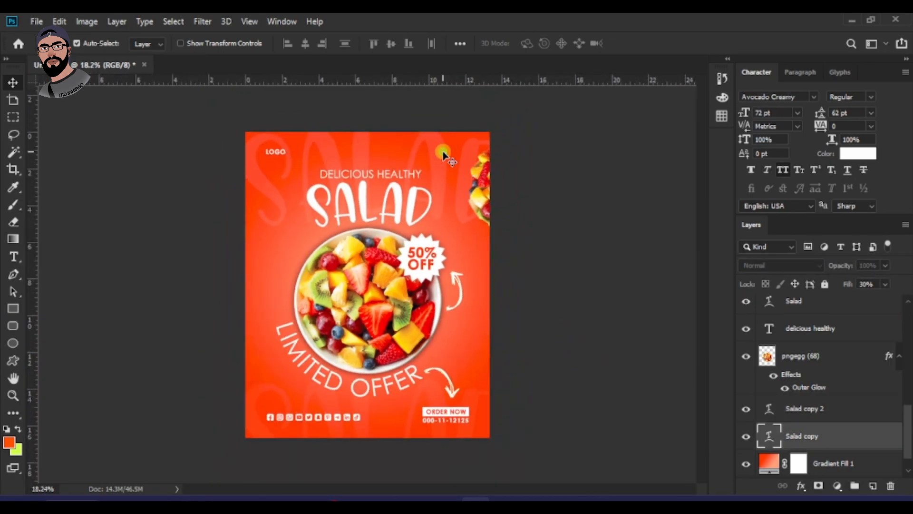
left_click(889, 286)
left_click(856, 298)
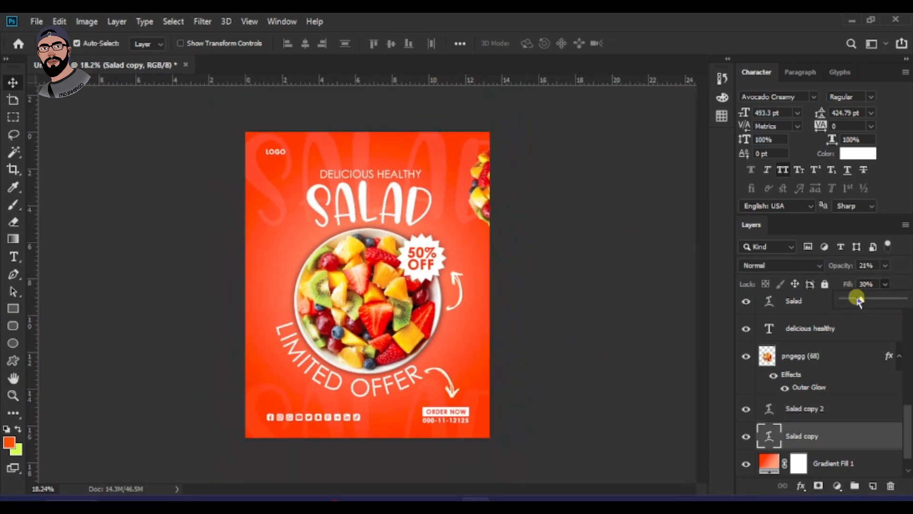
left_click(533, 256)
- Examine the whole poster for the balance of the faded background text, fruit images and headline
scroll(518, 259, "up", 1)
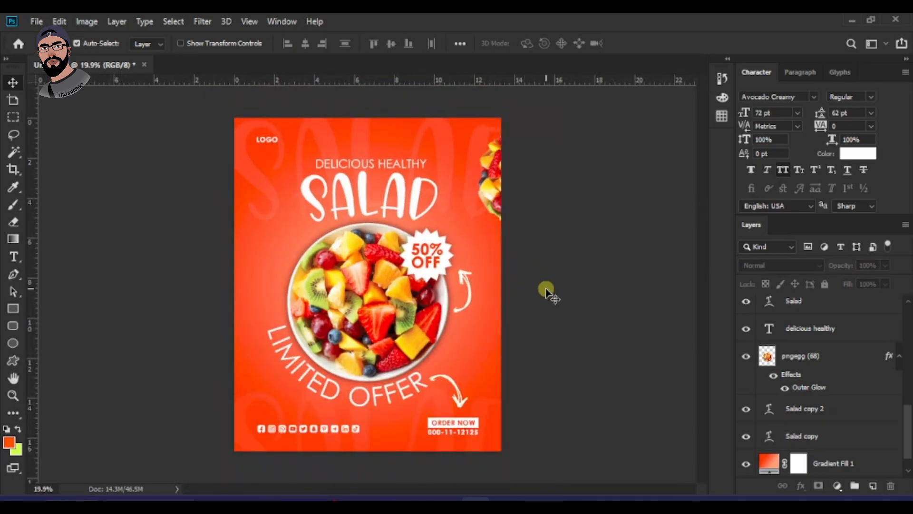
scroll(547, 291, "down", 1)
scroll(571, 290, "up", 1)
scroll(598, 255, "up", 1)
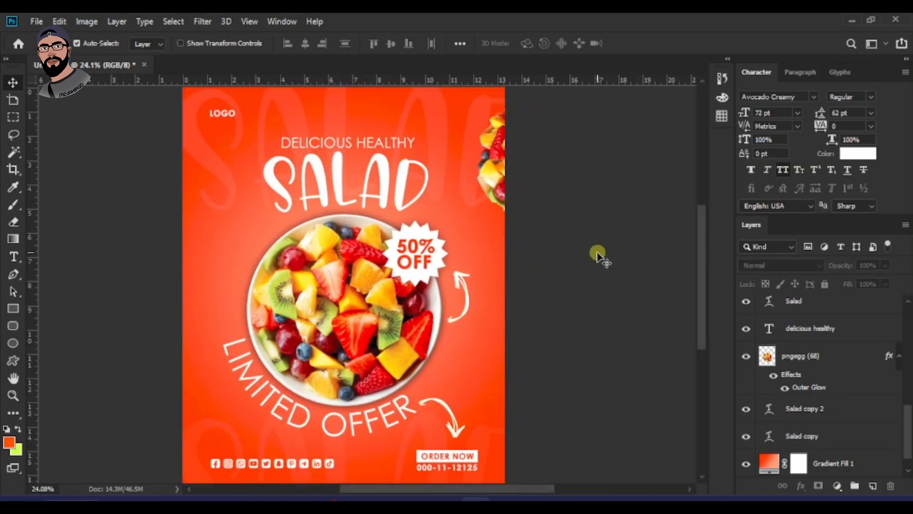
scroll(585, 256, "down", 1)
scroll(497, 257, "up", 1)
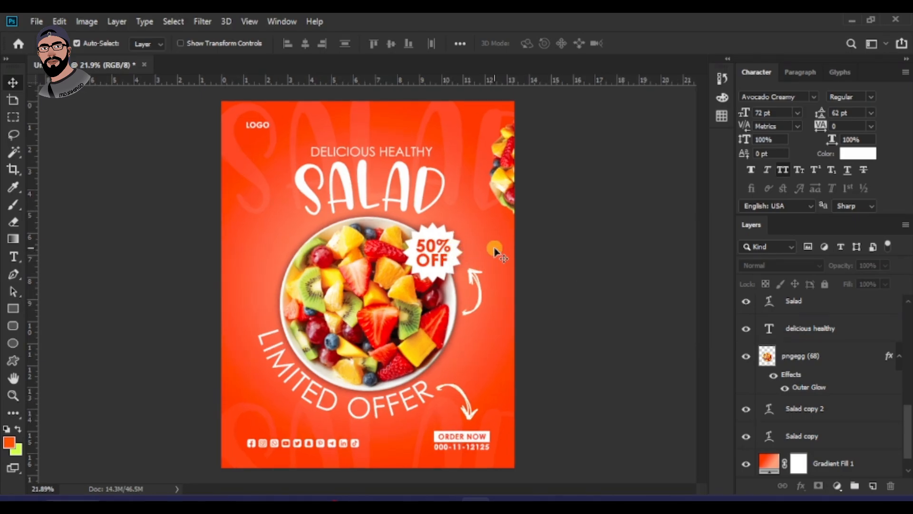
scroll(533, 248, "down", 1)
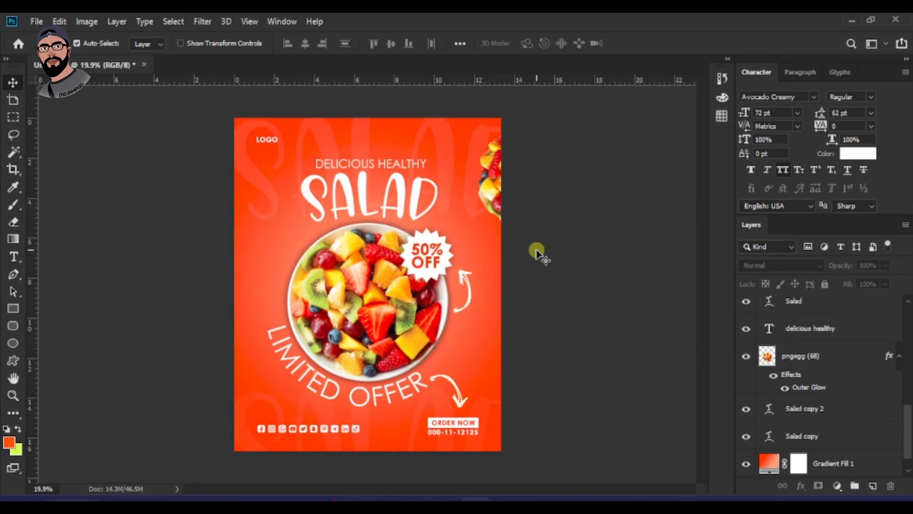
scroll(542, 257, "down", 1)
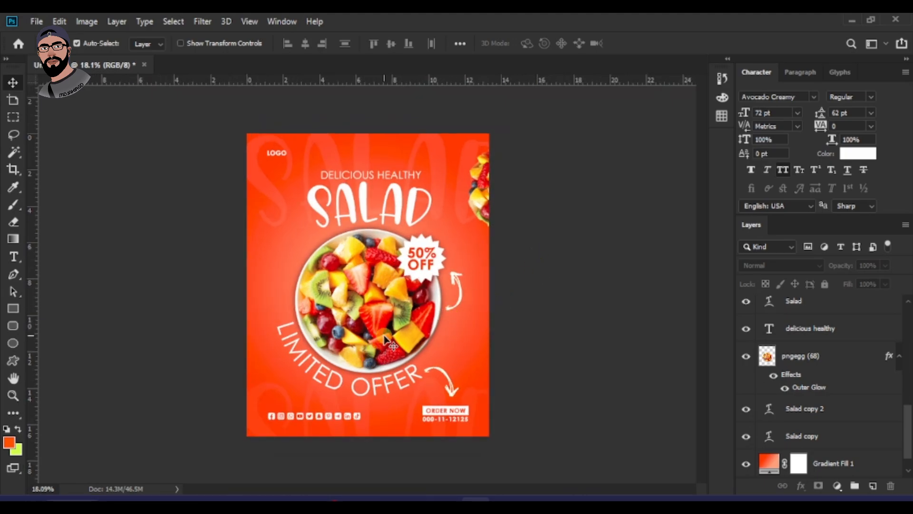
- Draw an orange rectangle about 2575 x 1414 px over the poster's upper half, extending past both side edges
left_click(13, 308)
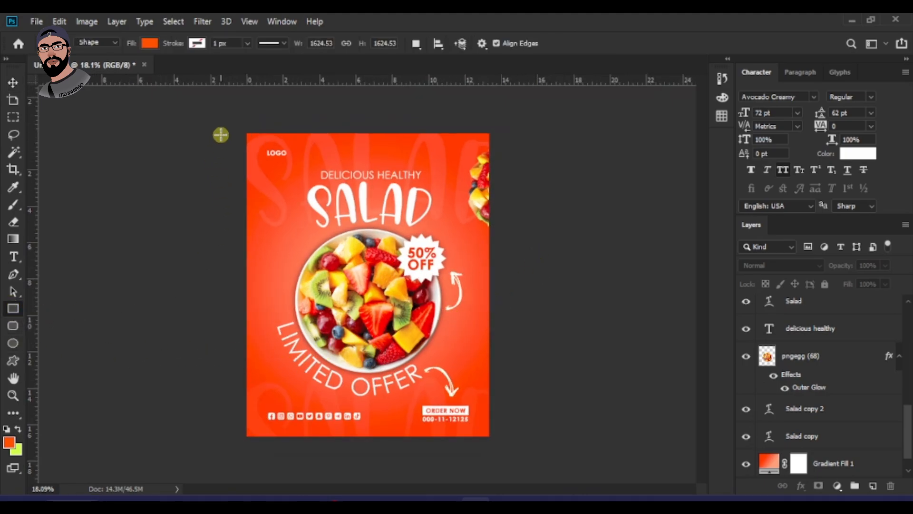
left_click_drag(222, 123, 534, 295)
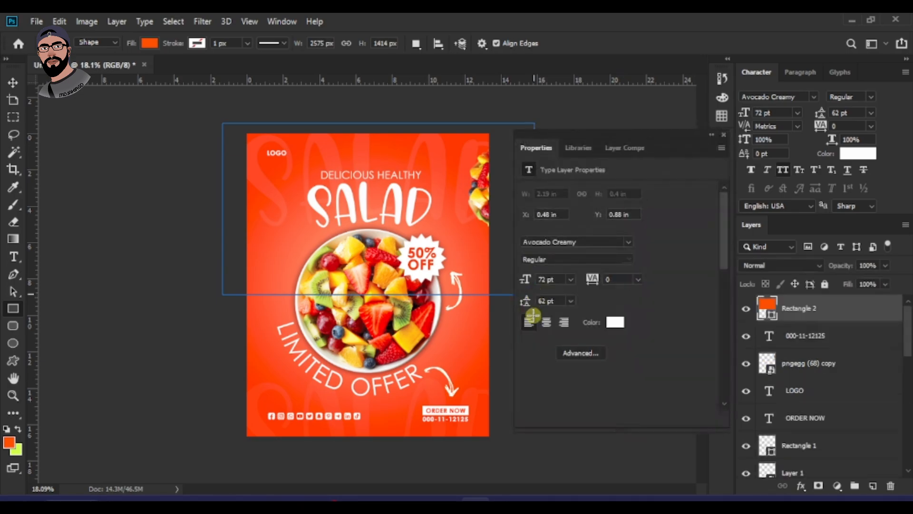
- Change the fill of the large orange rectangle over the poster's upper half to green
left_click(551, 232)
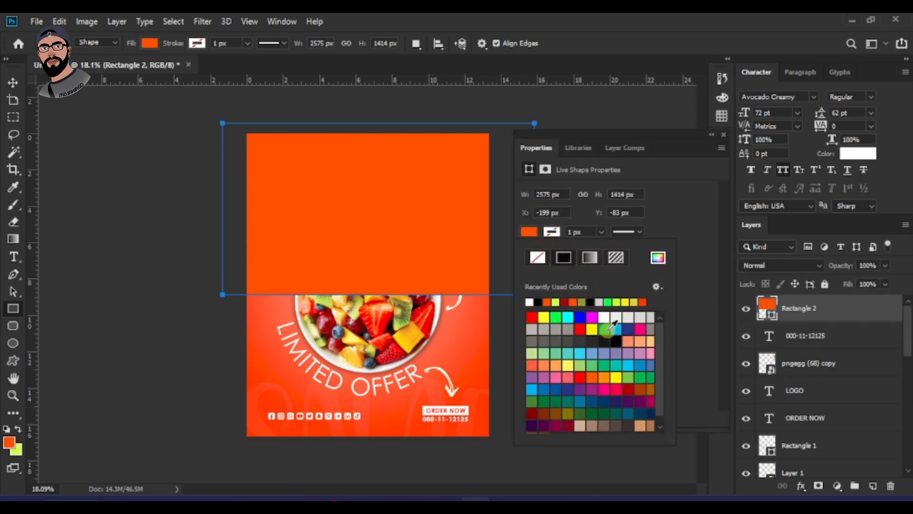
left_click(403, 224)
left_click(13, 82)
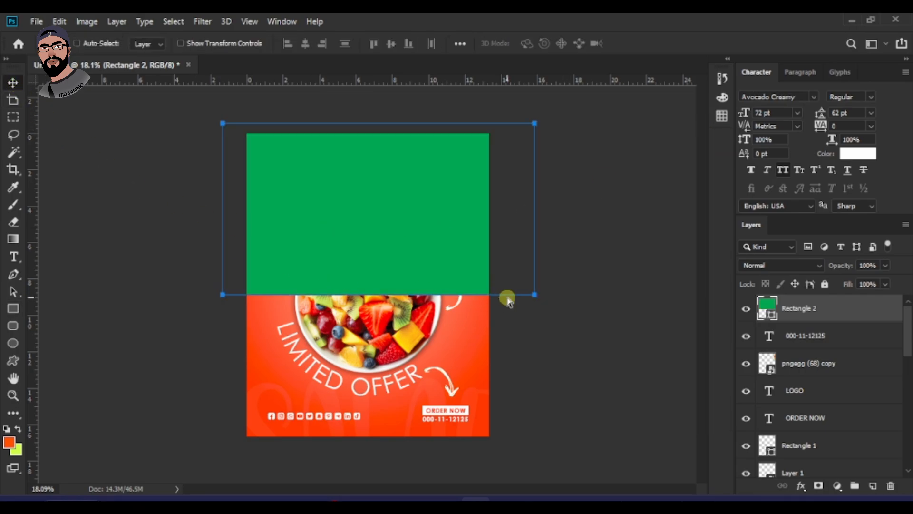
- Send the green rectangle backward in the layer stack until it sits directly beneath both faded SALAD text layers
key("ctrl+bracketleft")
key("ctrl+bracketleft")
key("ctrl+bracketleft")
key("ctrl+bracketleft")
key("ctrl+bracketleft")
key("ctrl+bracketleft")
key("ctrl+bracketleft")
key("ctrl+bracketleft")
key("ctrl+bracketleft")
key("ctrl+bracketleft")
key("ctrl+bracketleft")
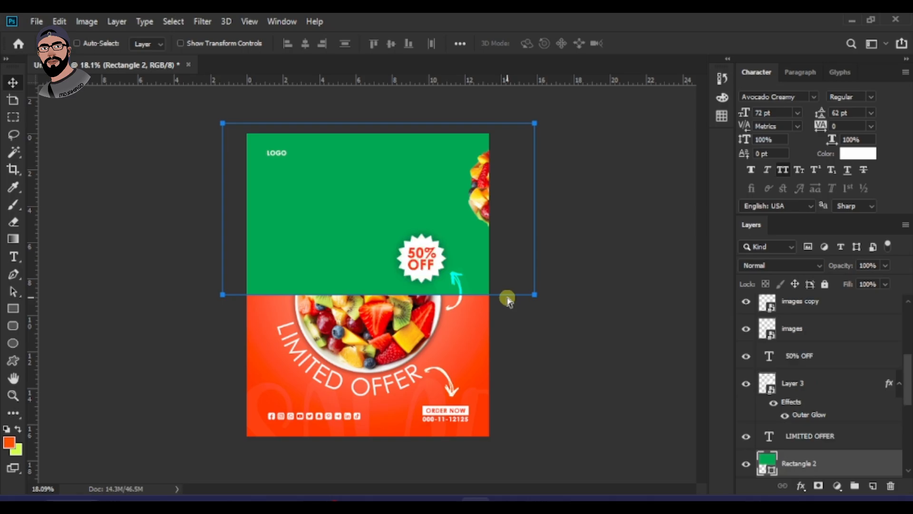
key("ctrl+bracketleft")
key("ctrl+bracketleft")
key("ctrl+bracketleft")
key("ctrl+bracketleft")
key("ctrl+bracketleft")
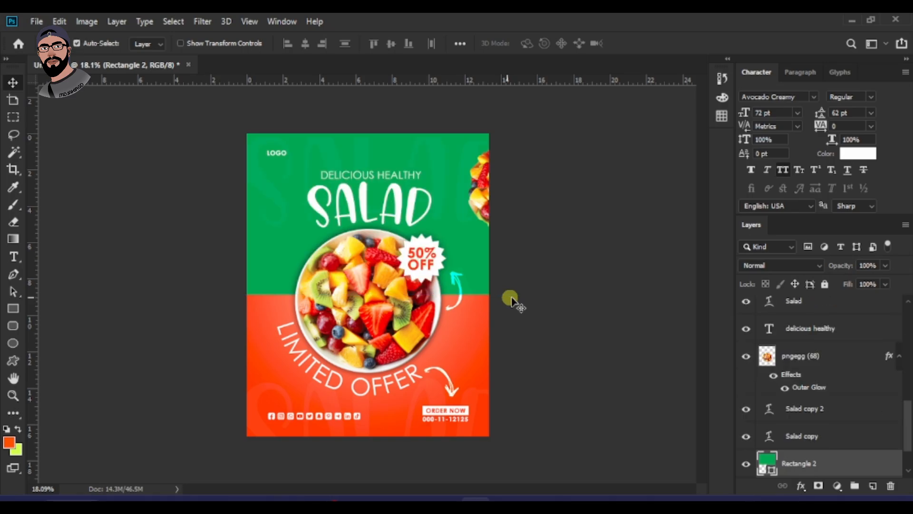
- Rotate the green rectangle about 23.5° counterclockwise so its lower edge slopes diagonally up across the poster
scroll(573, 295, "down", 2)
scroll(480, 292, "up", 1)
key("ctrl+t")
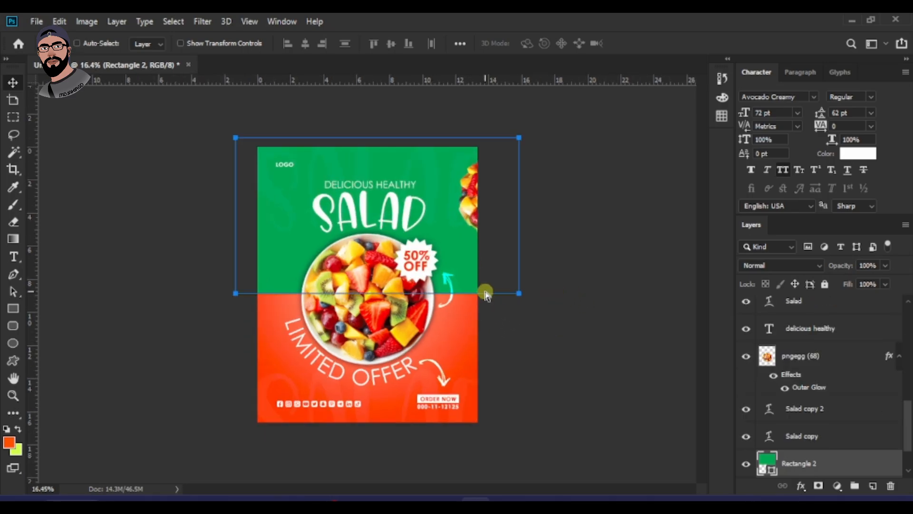
left_click_drag(526, 306, 560, 238)
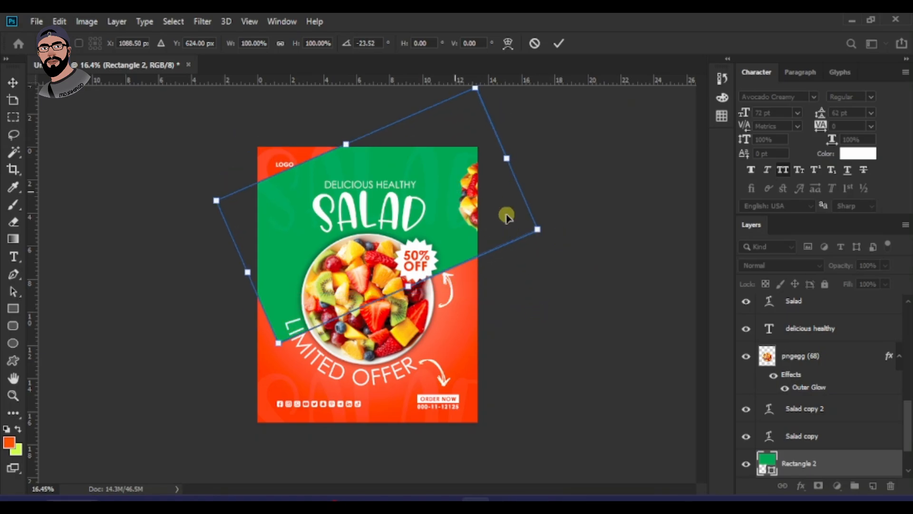
- Shift the tilted green rectangle up and left to fill the poster's upper corner, and widen it to about 115%
left_click_drag(505, 212, 418, 132)
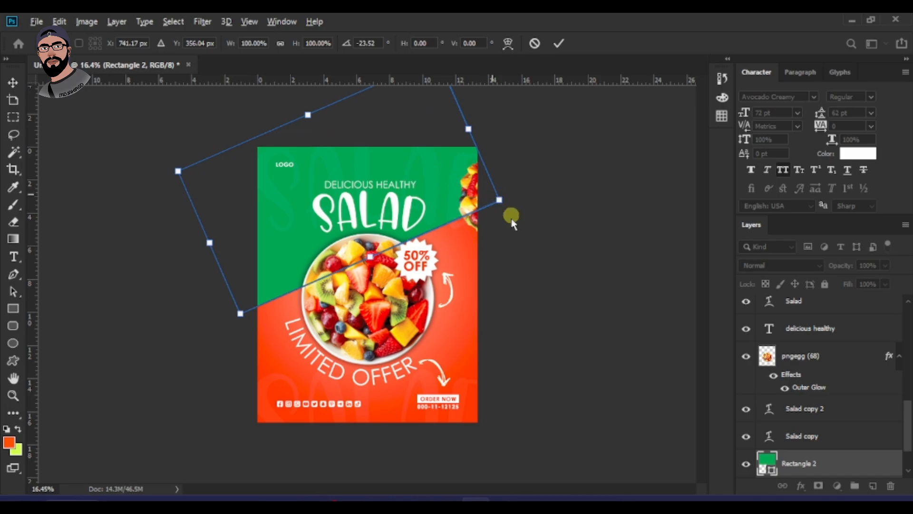
scroll(451, 160, "down", 1)
left_click_drag(450, 154, 458, 165)
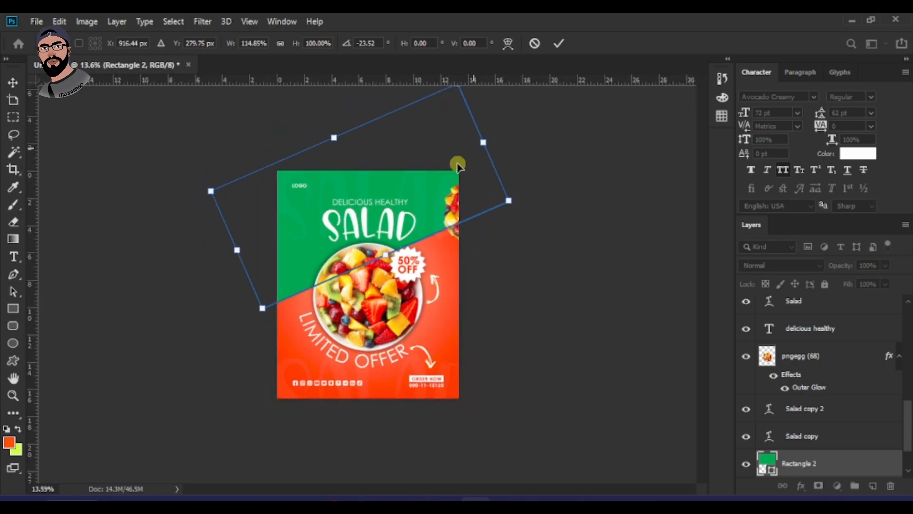
double_click(440, 185)
left_click(423, 204)
scroll(523, 265, "up", 4)
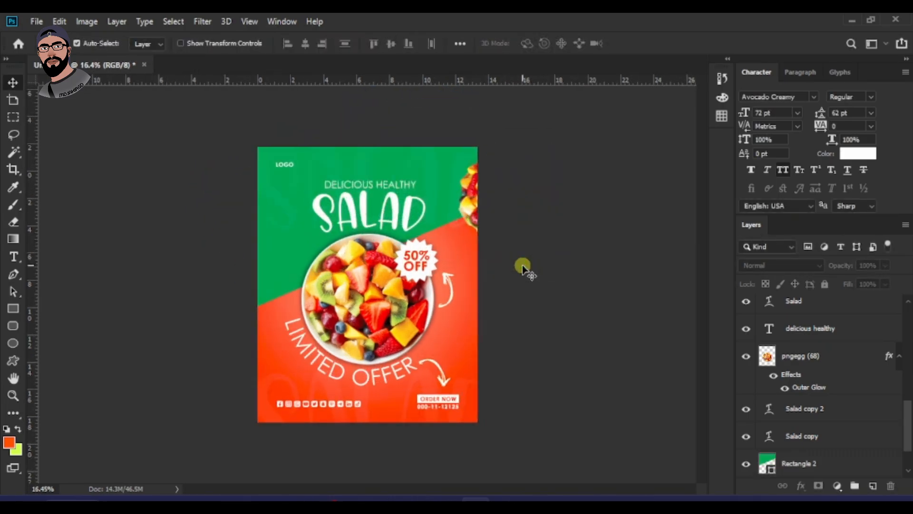
scroll(537, 273, "down", 1)
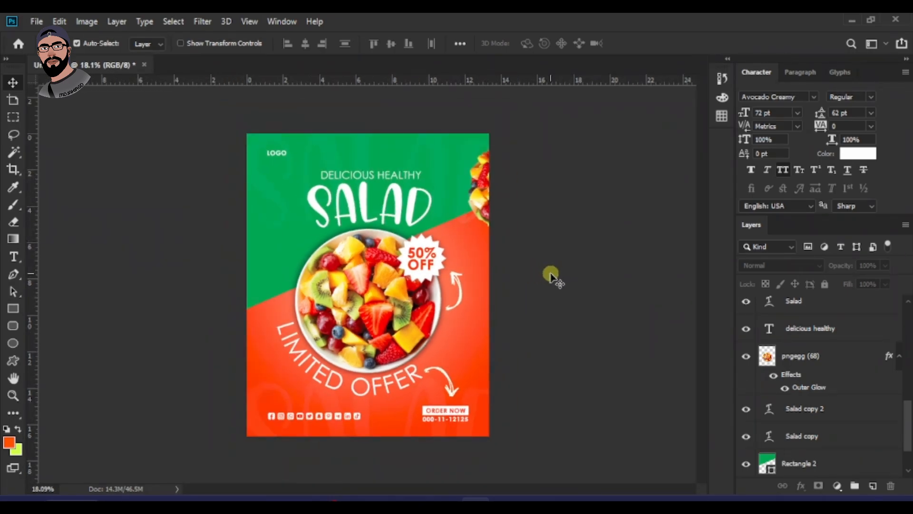
scroll(478, 247, "up", 1)
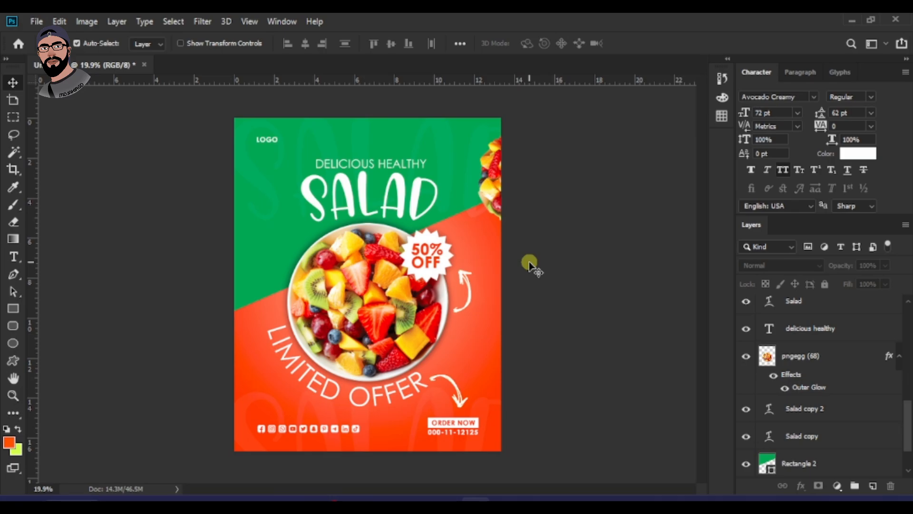
scroll(520, 252, "down", 2)
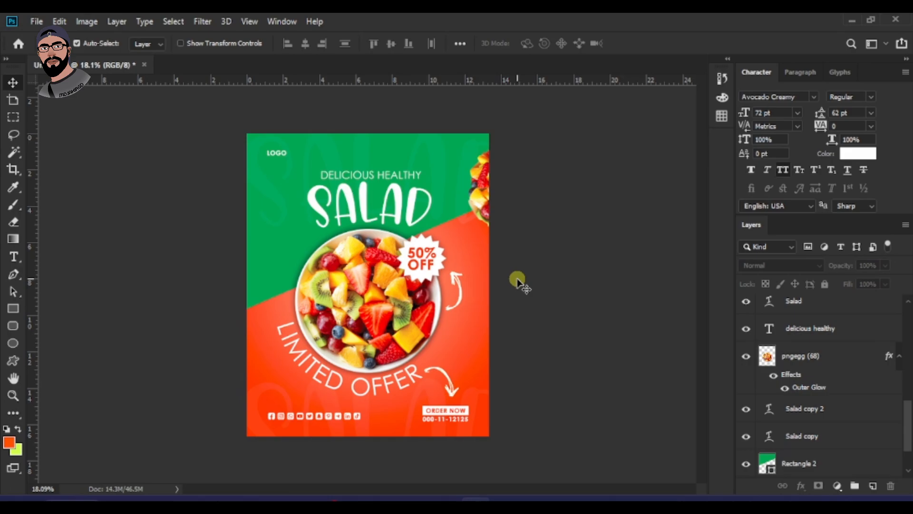